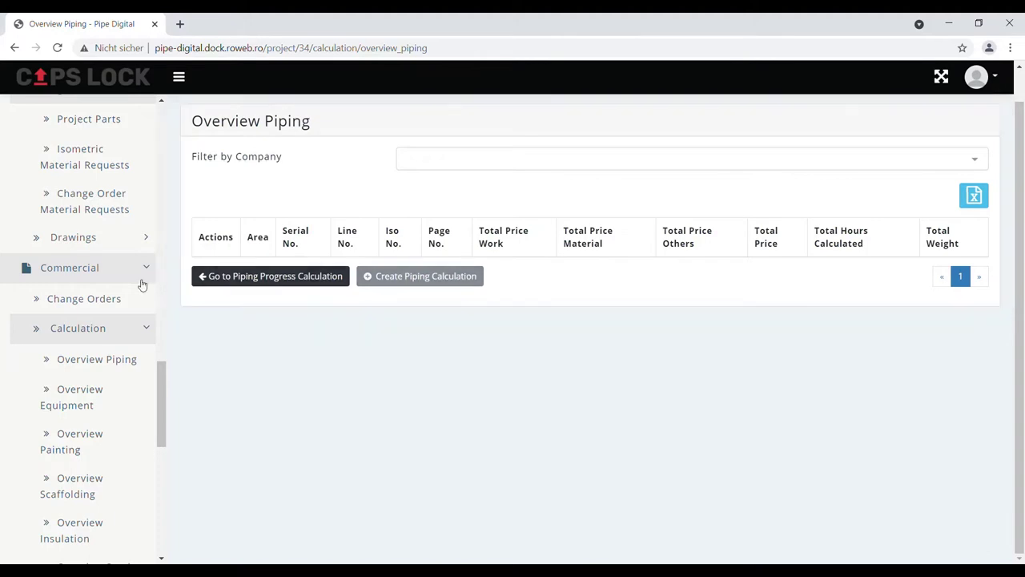
# Step: View the project's Isometric Material Requests page and the Isometric Management page
pyautogui.scroll(2, 61, 330)
pyautogui.click(90, 293)
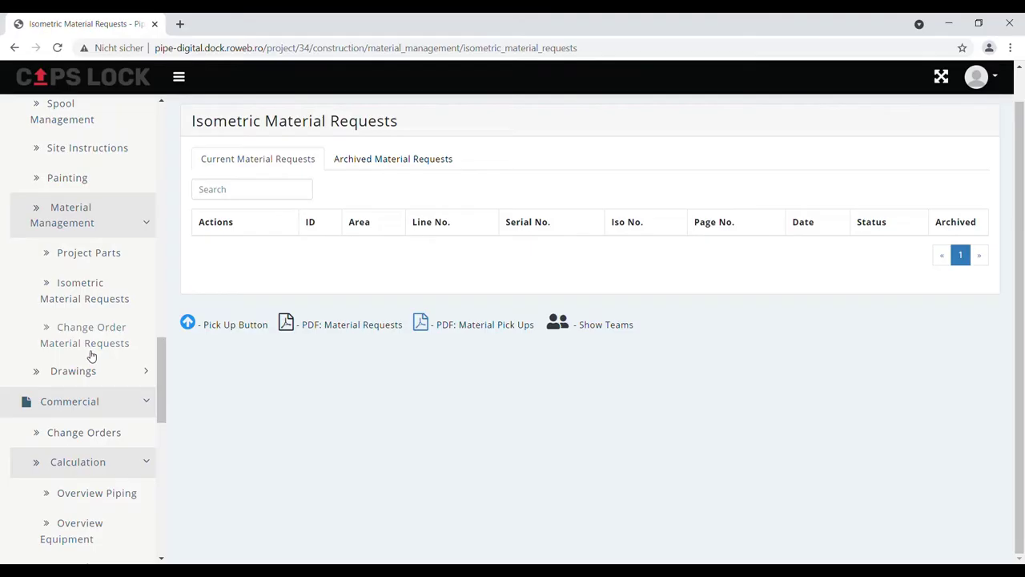
pyautogui.scroll(5, 88, 355)
pyautogui.scroll(3, 112, 312)
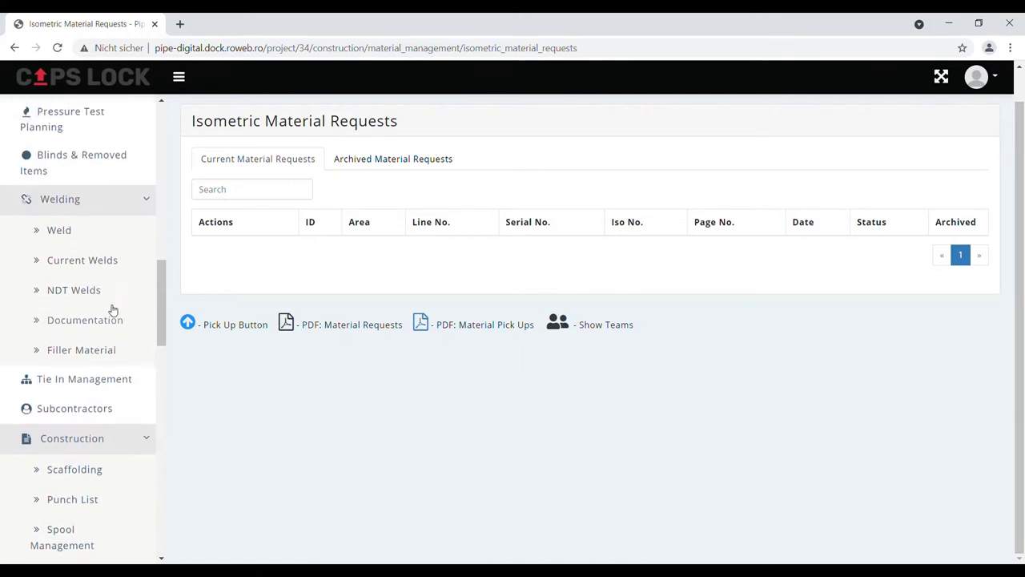
pyautogui.click(50, 248)
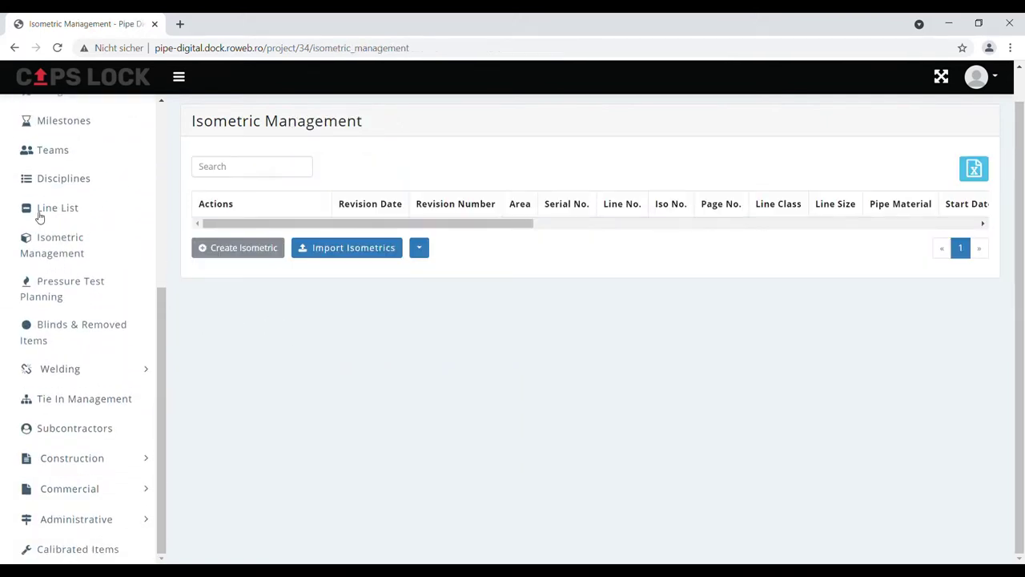
# Step: Import the part prices from a file into the price list of subcontractor Capslock Industrial Service
pyautogui.click(73, 432)
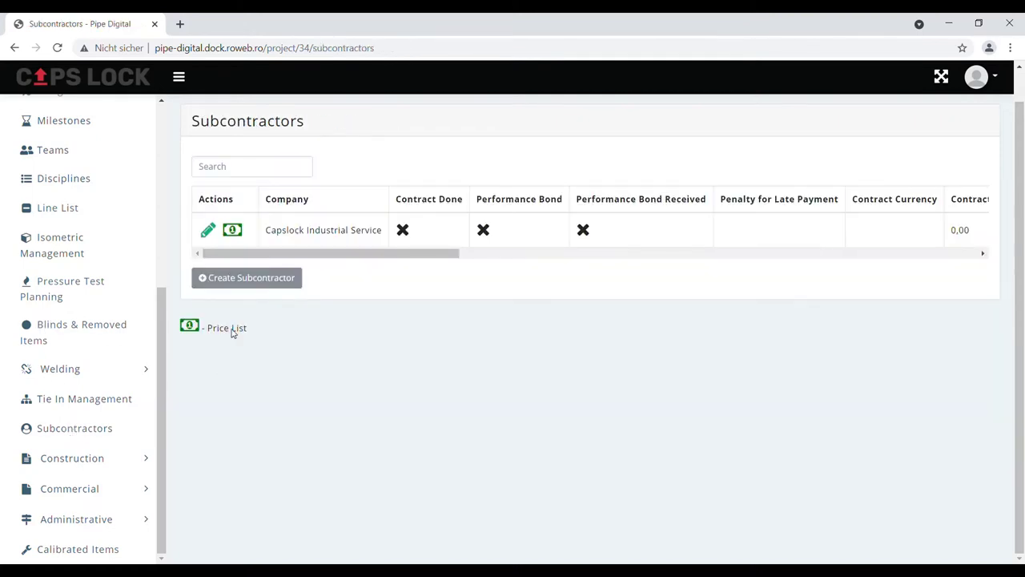
pyautogui.click(233, 230)
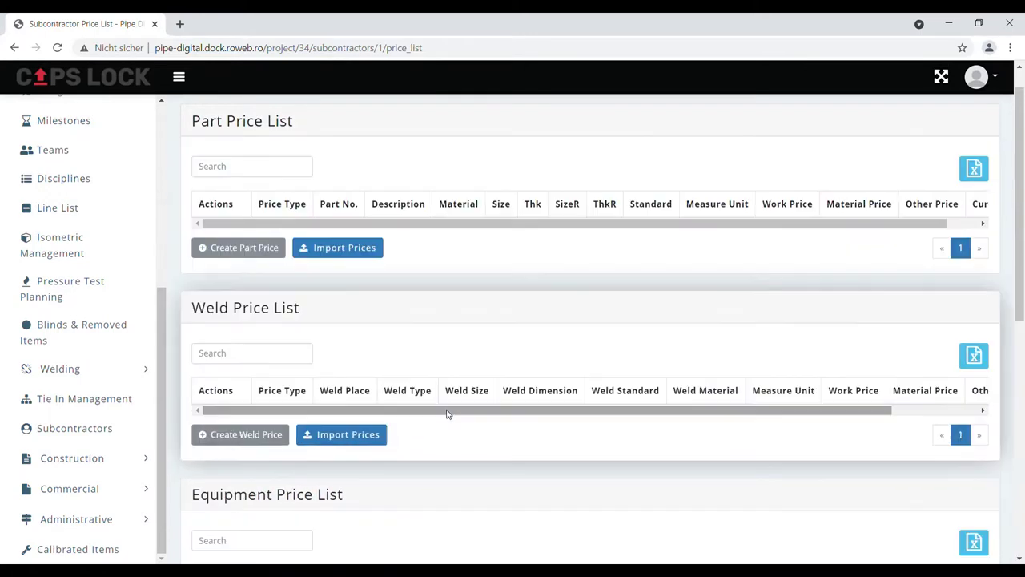
pyautogui.click(363, 250)
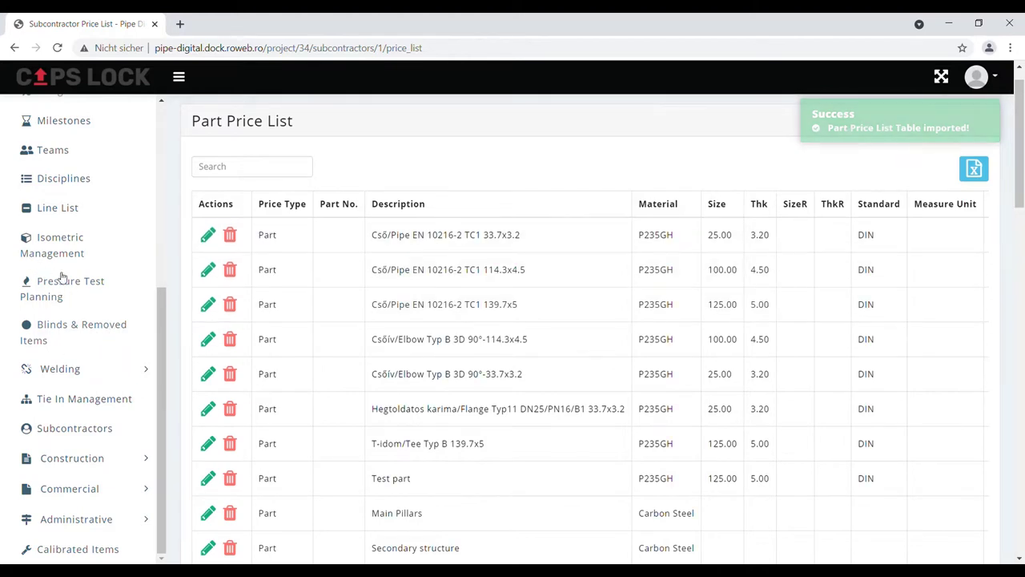
# Step: Import the pipe lines from a file into the project's Line List
pyautogui.click(75, 210)
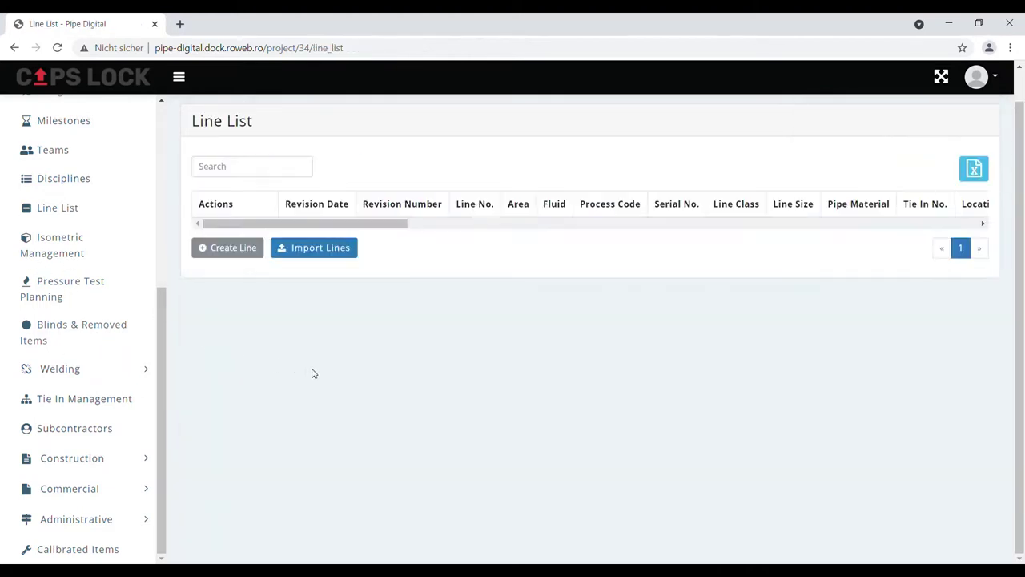
pyautogui.click(327, 254)
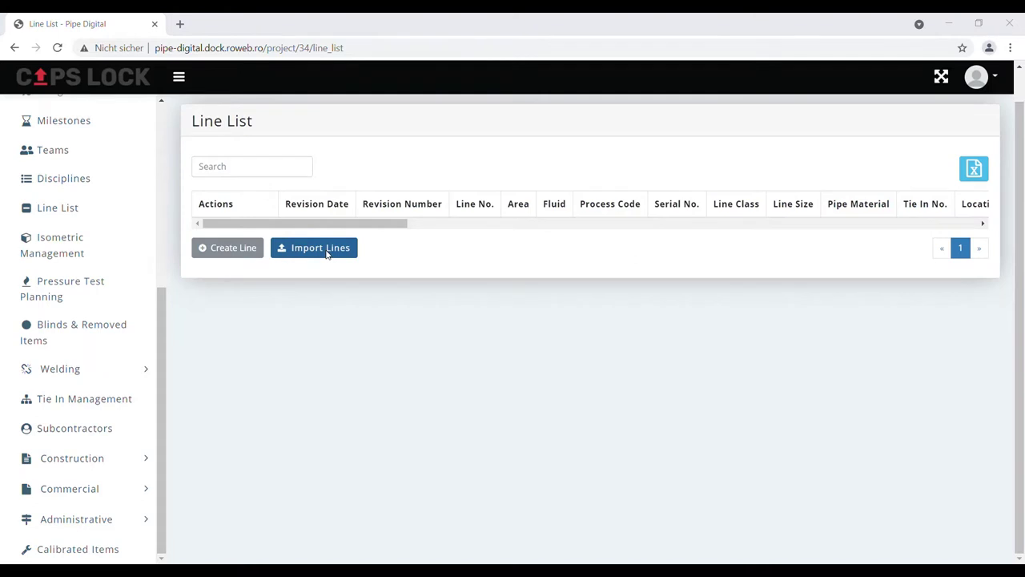
pyautogui.click(171, 202)
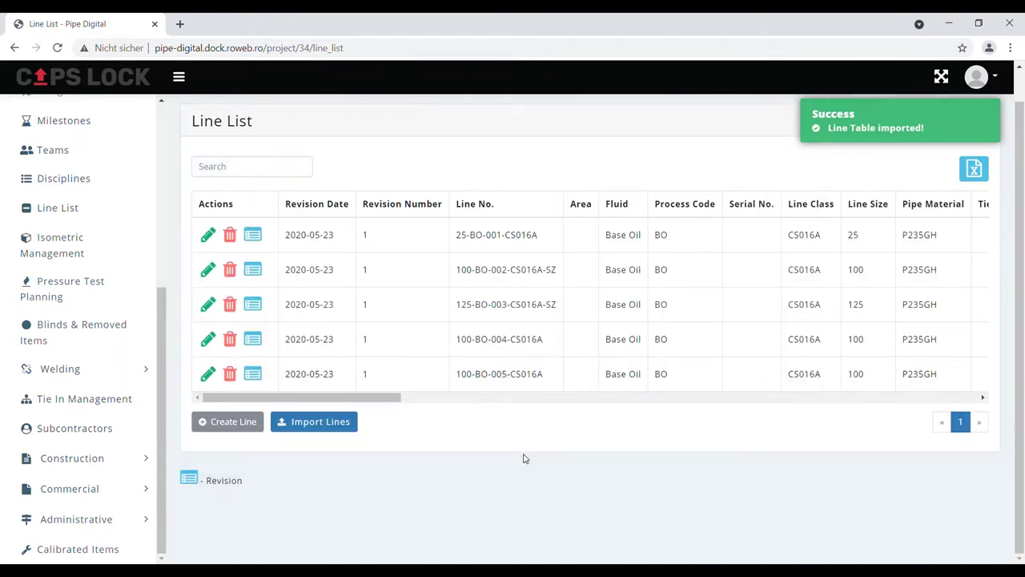
# Step: Import the isometrics from a file into the project's Isometric Management table
pyautogui.click(48, 242)
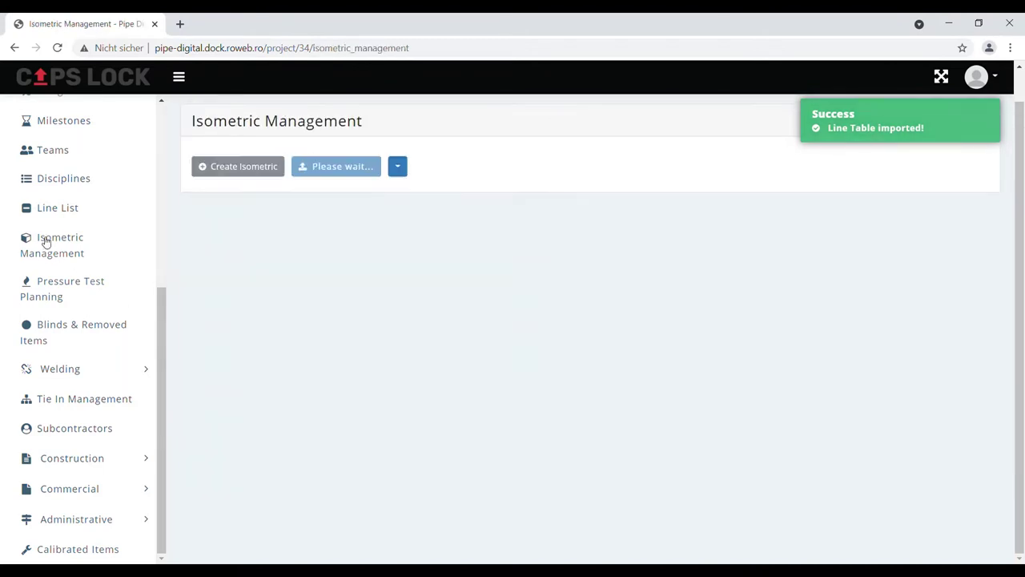
pyautogui.click(361, 254)
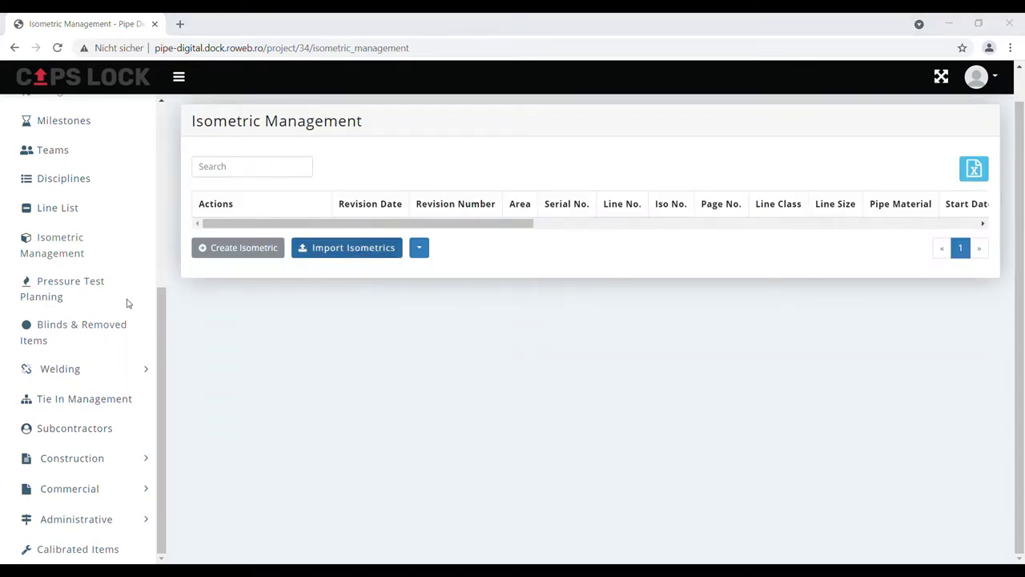
pyautogui.press('Return')
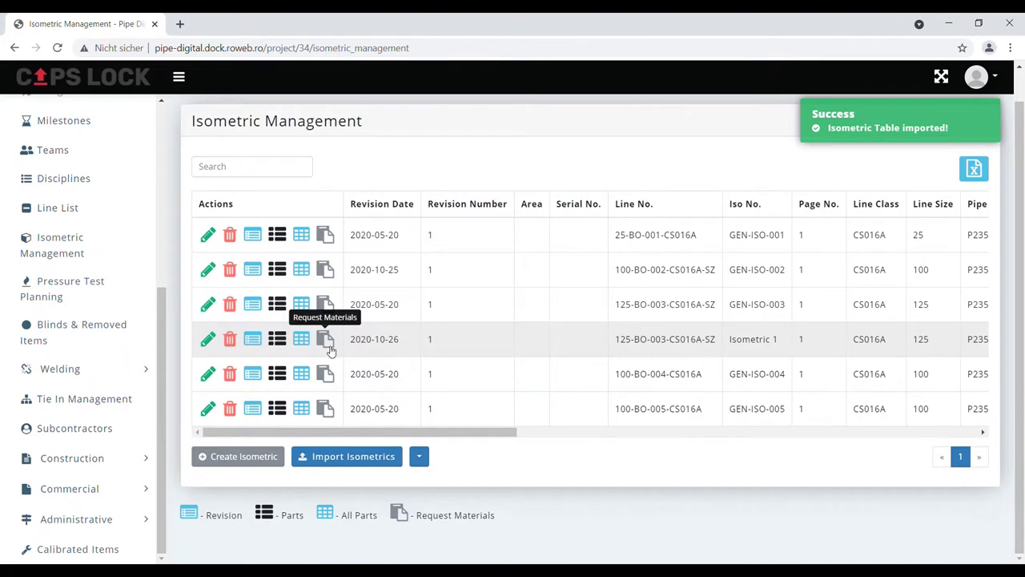
# Step: Review the blank form for creating a line in the Line List and close it without saving
pyautogui.click(67, 211)
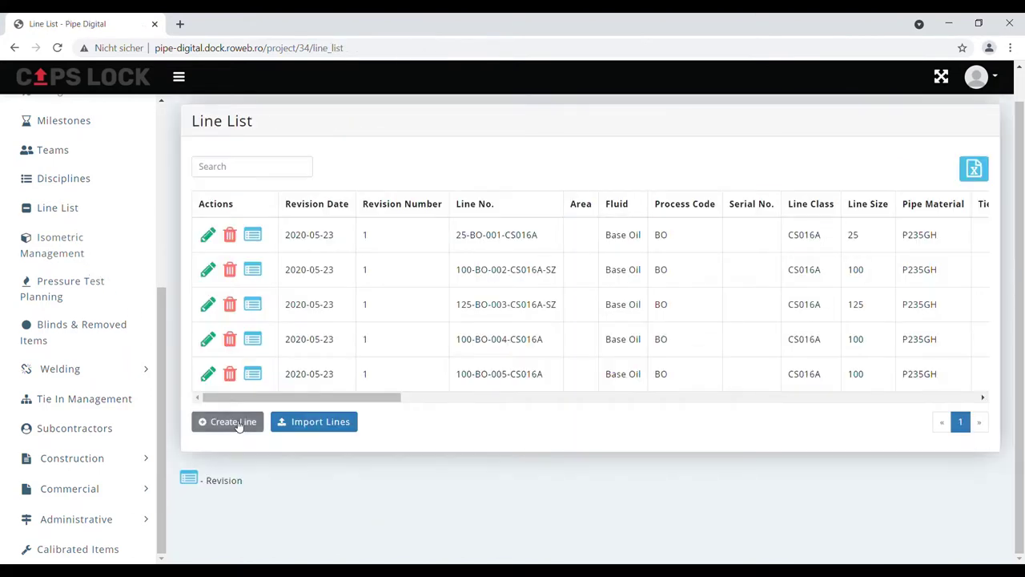
pyautogui.click(232, 422)
pyautogui.scroll(-5, 608, 251)
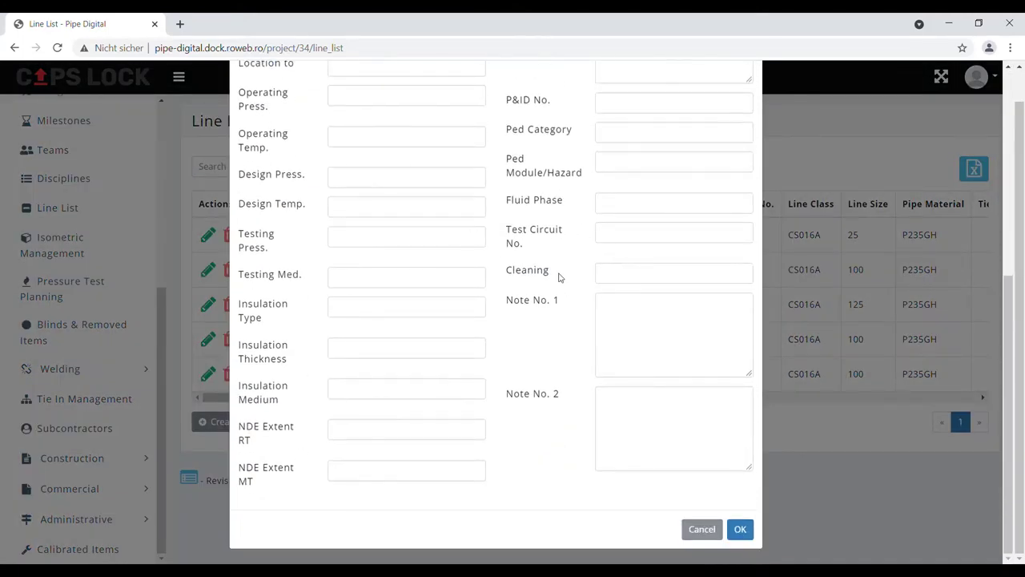
pyautogui.click(702, 530)
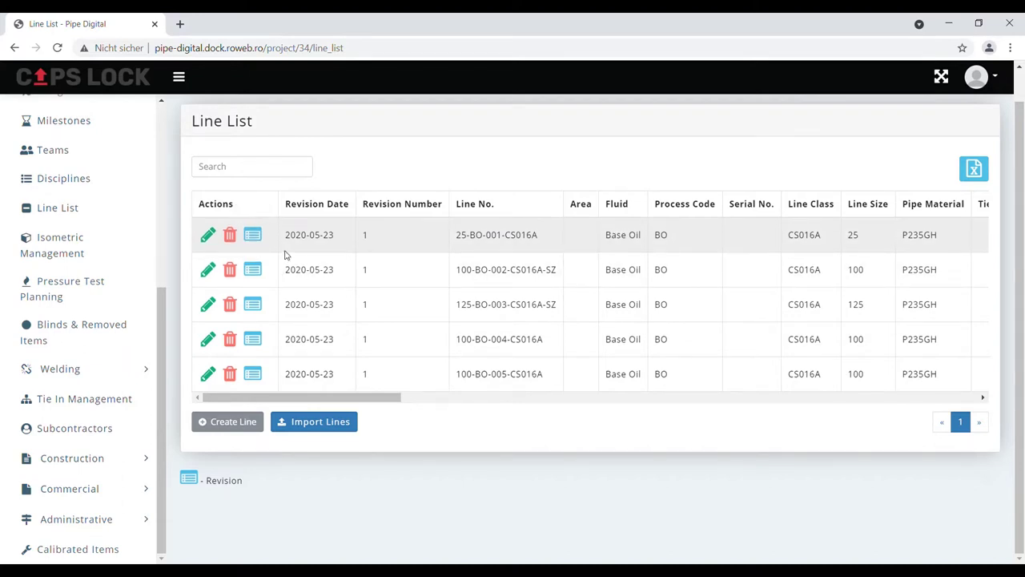
# Step: Examine the Line List columns for pressures, insulation, NDE extents, painting and P&ID numbers
pyautogui.moveTo(383, 398)
pyautogui.mouseDown()
pyautogui.moveTo(729, 447)
pyautogui.moveTo(976, 454)
pyautogui.moveTo(826, 419)
pyautogui.mouseUp()
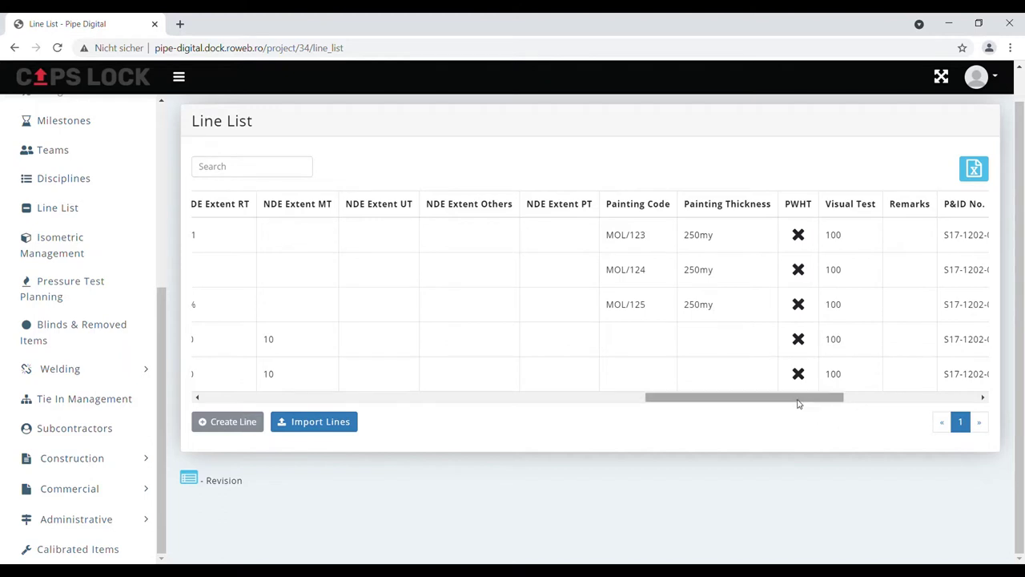
pyautogui.moveTo(798, 400); pyautogui.dragTo(723, 415)
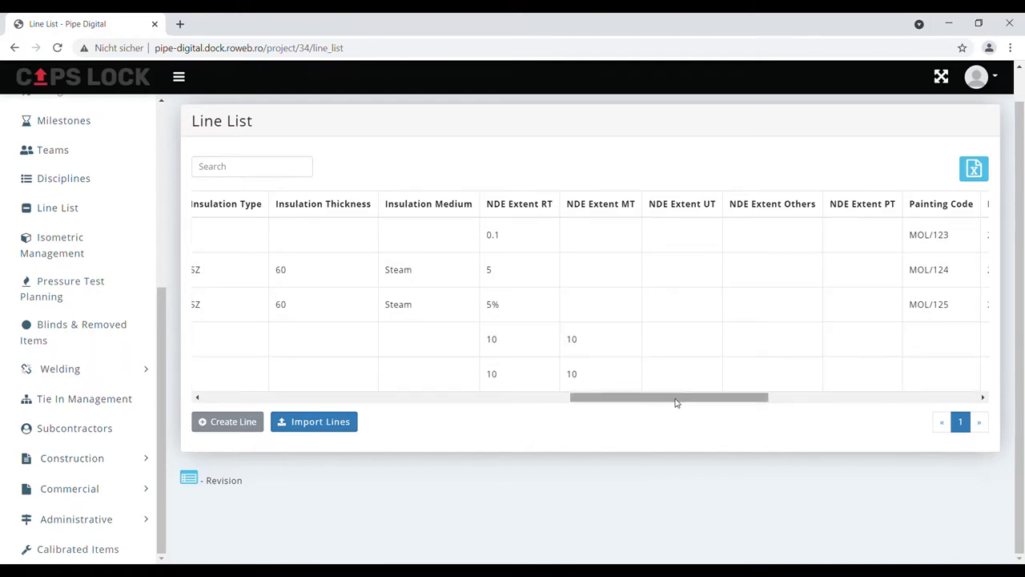
pyautogui.moveTo(675, 403); pyautogui.dragTo(606, 399)
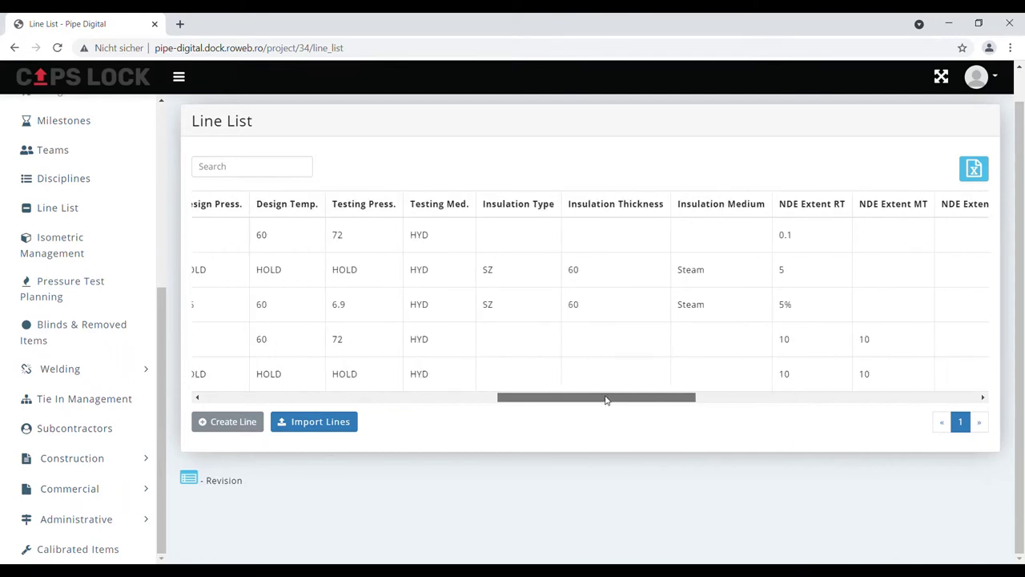
pyautogui.moveTo(607, 400); pyautogui.dragTo(280, 382)
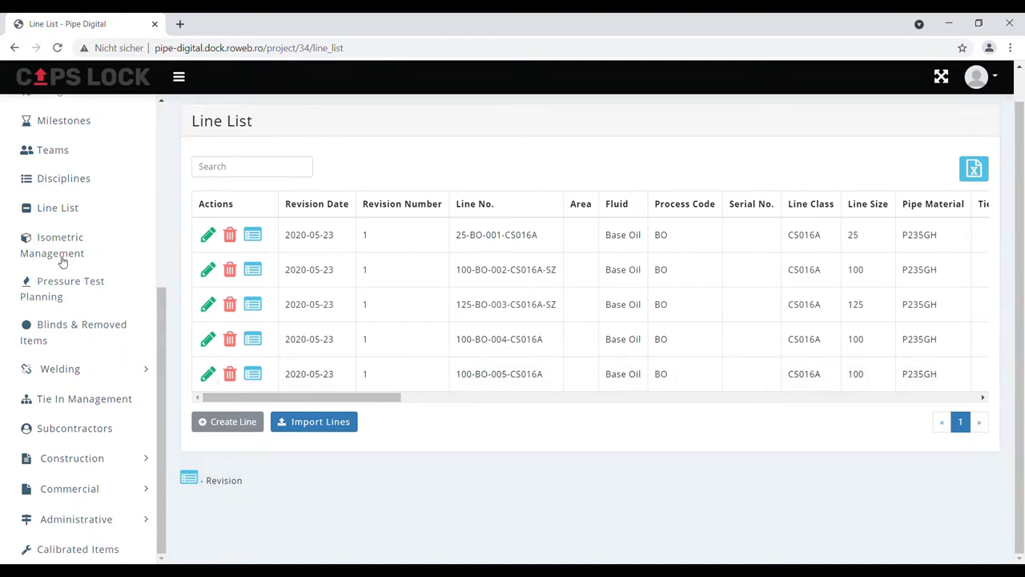
# Step: Review all fields of the blank Add Isometric form in Isometric Management and close it without saving
pyautogui.click(59, 256)
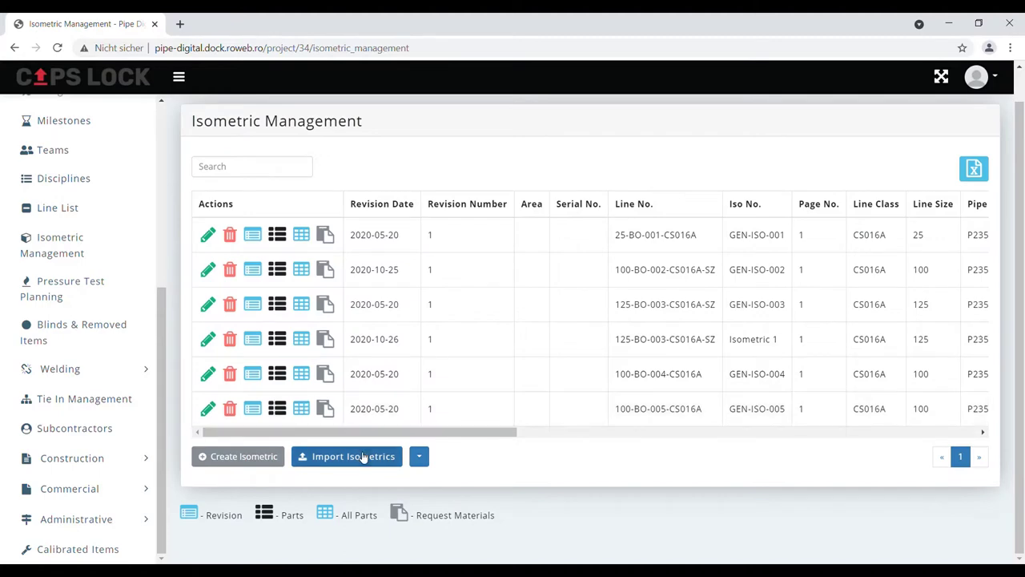
pyautogui.click(253, 460)
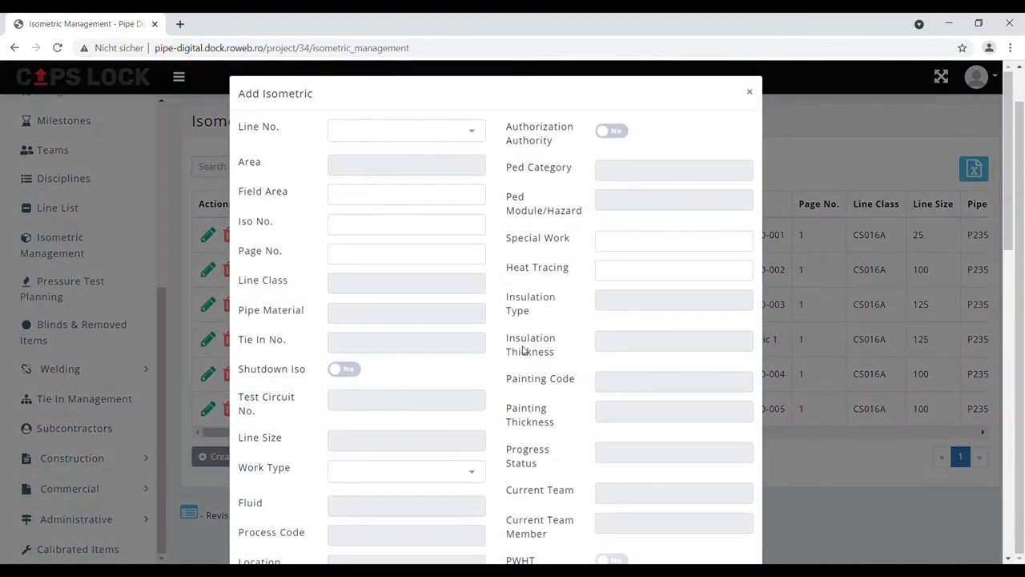
pyautogui.scroll(-10, 523, 350)
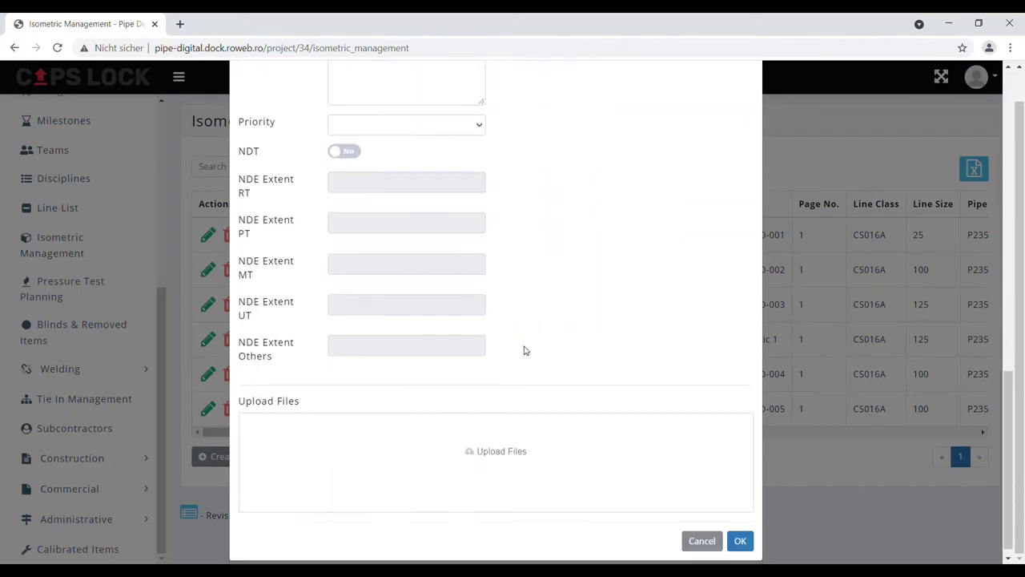
pyautogui.scroll(-1, 525, 350)
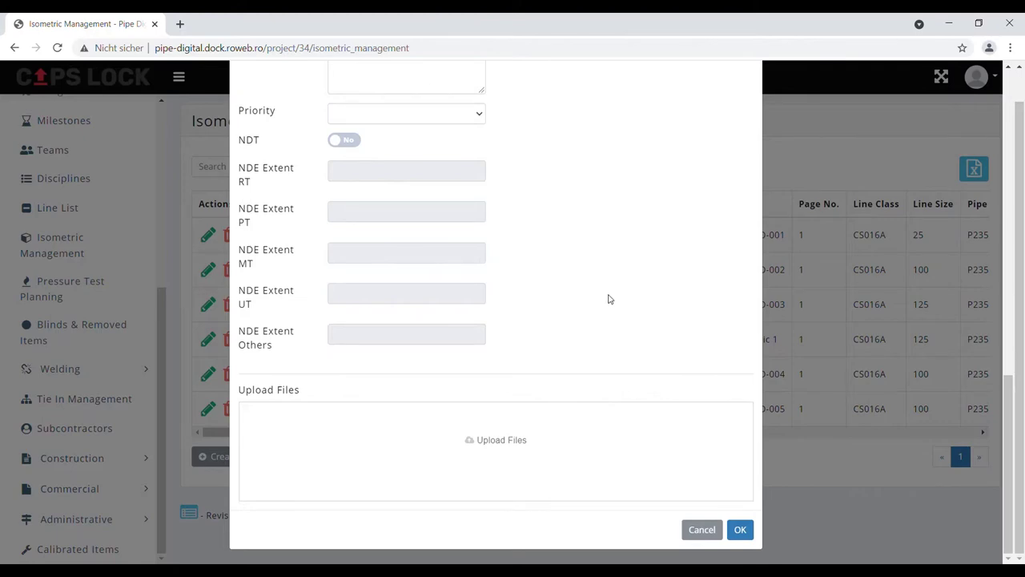
pyautogui.scroll(10, 610, 300)
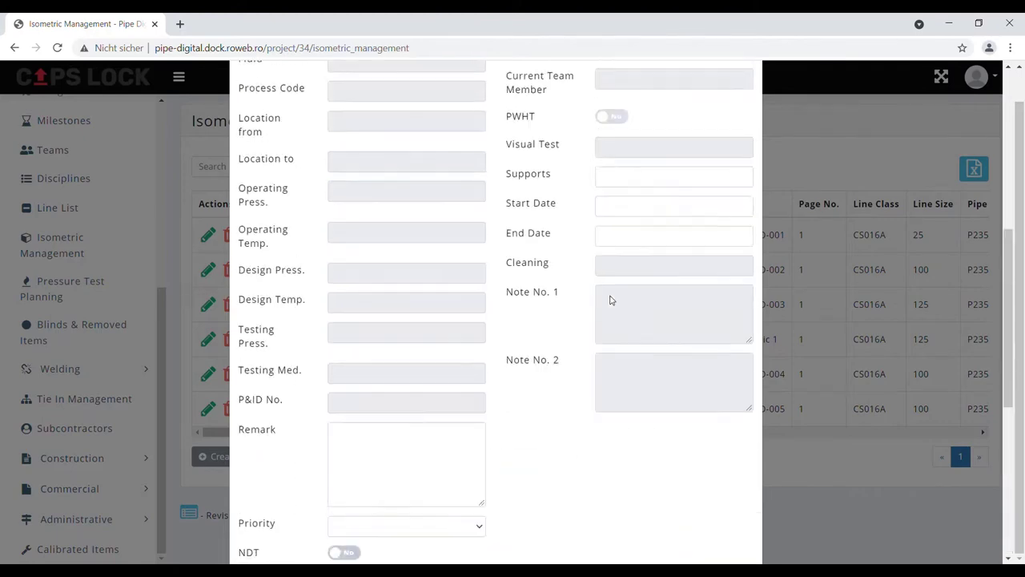
pyautogui.scroll(-5, 608, 320)
pyautogui.scroll(-3, 617, 375)
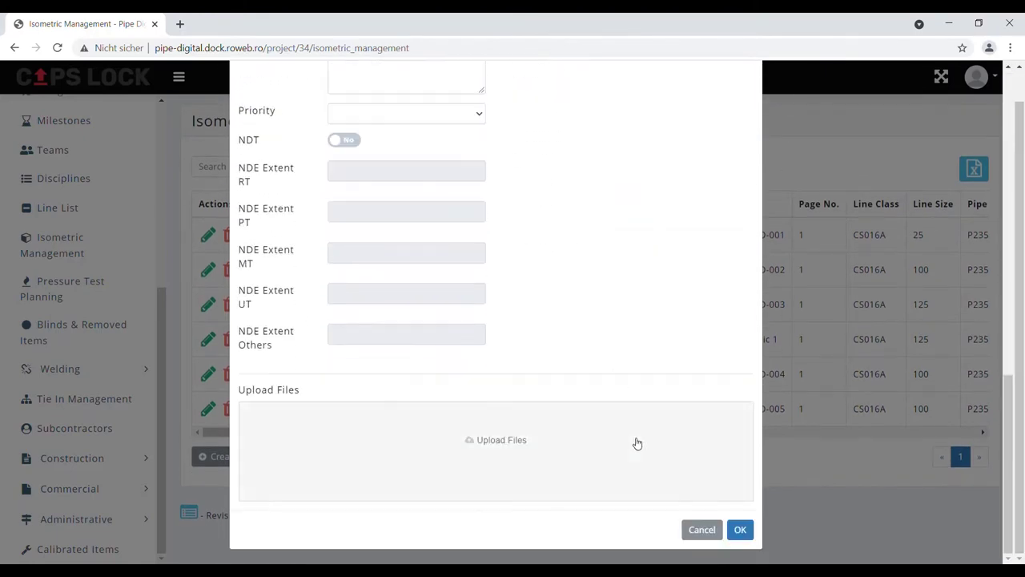
pyautogui.click(709, 529)
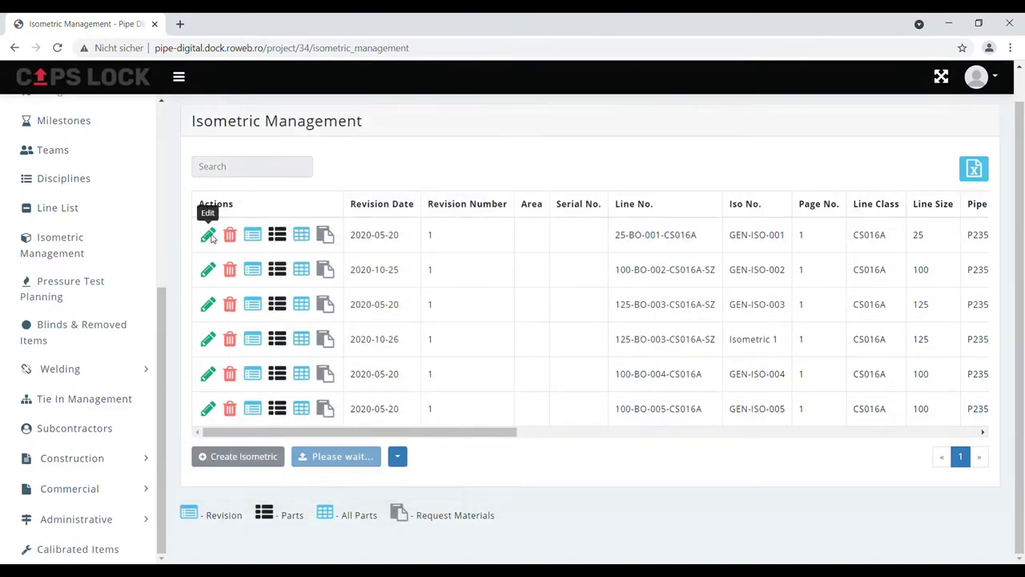
# Step: Attach the file civil_drawings.xlsx to isometric GEN-ISO-001 and save the isometric
pyautogui.click(209, 235)
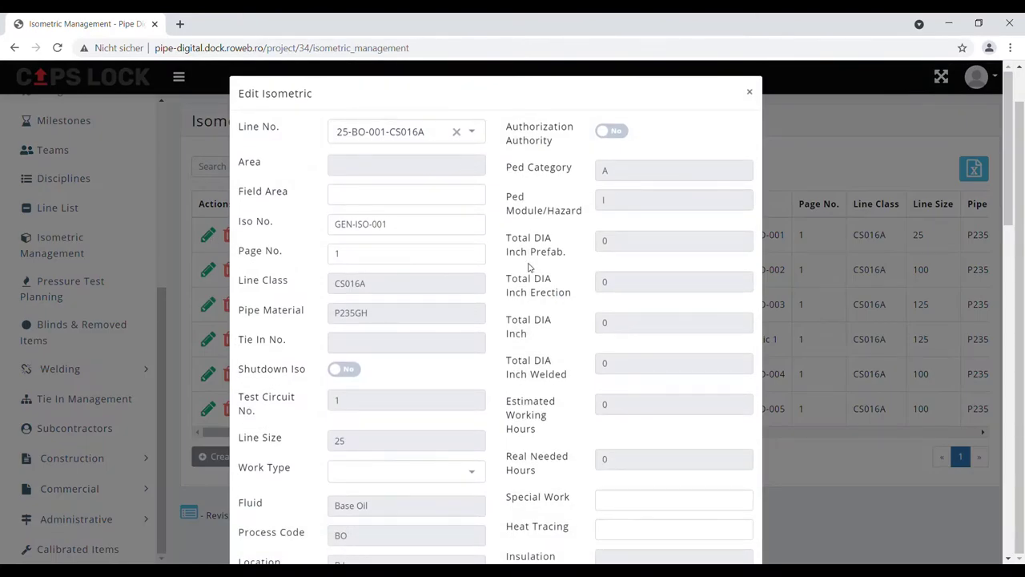
pyautogui.scroll(-1, 492, 293)
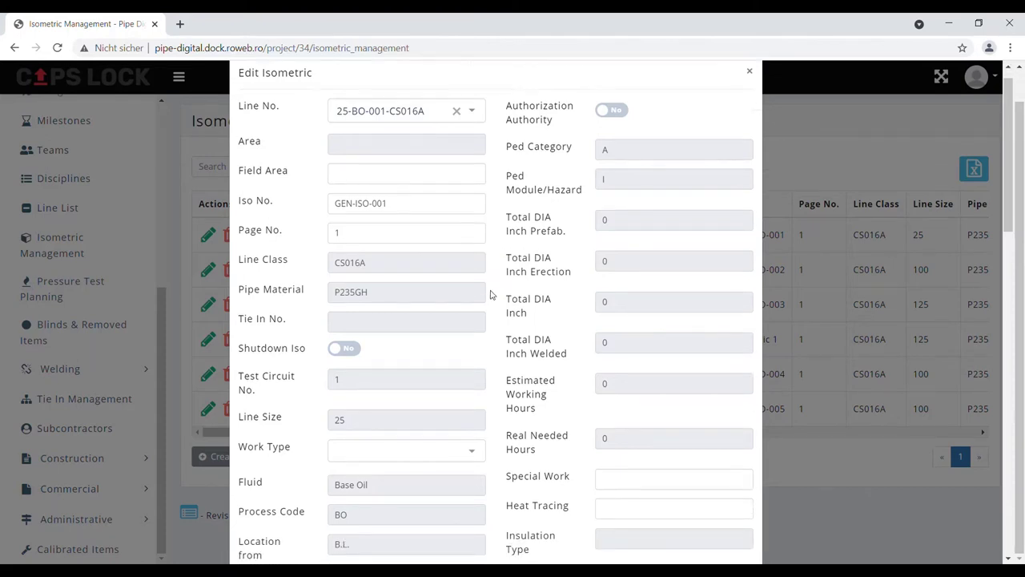
pyautogui.scroll(-2, 494, 300)
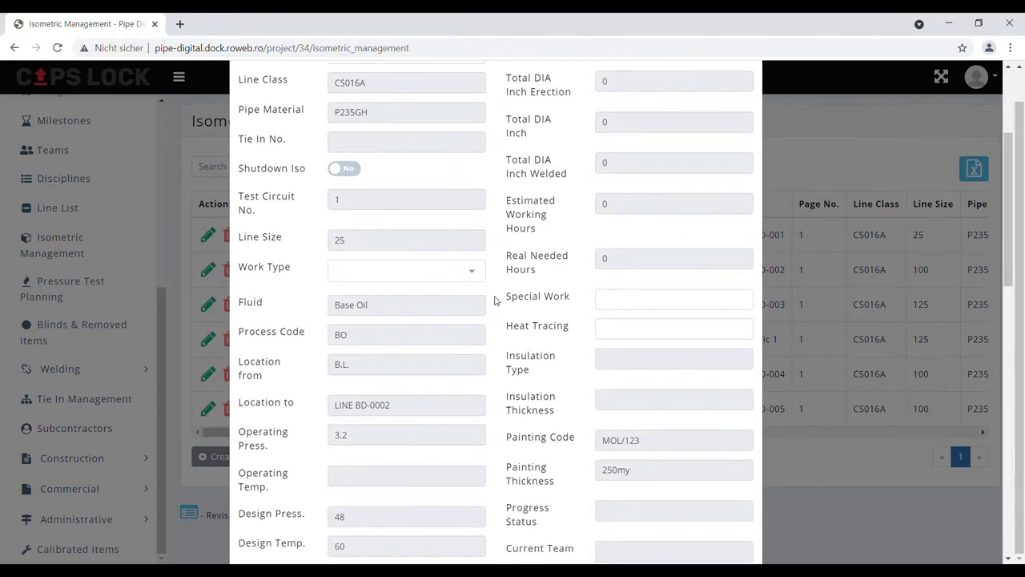
pyautogui.scroll(-4, 494, 300)
pyautogui.scroll(-8, 494, 300)
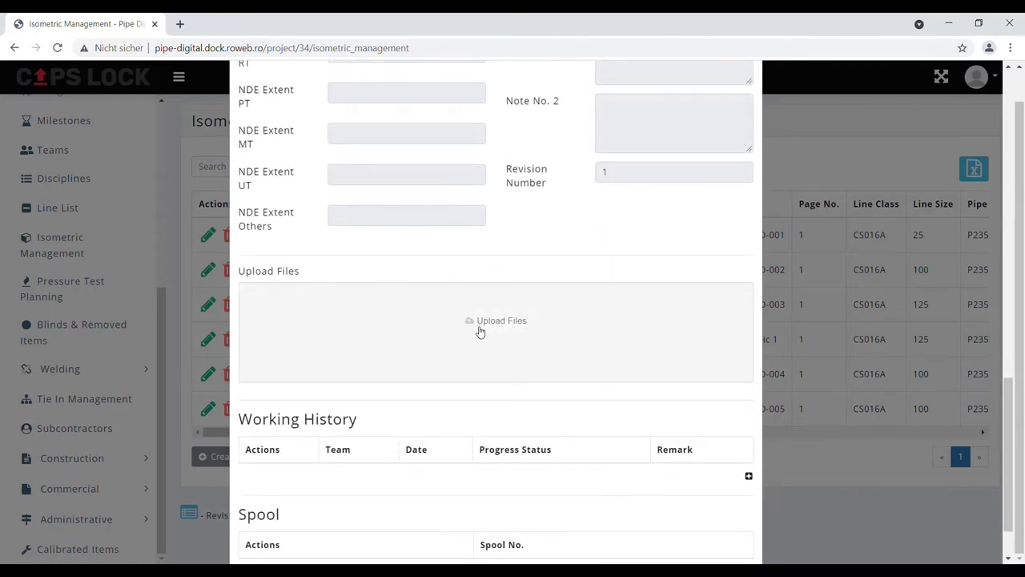
pyautogui.click(480, 331)
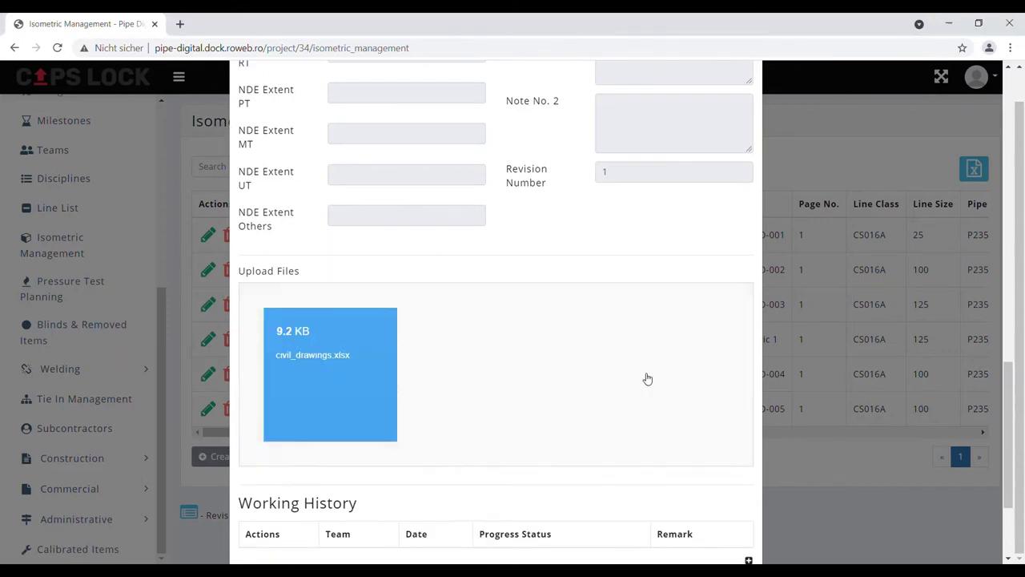
pyautogui.scroll(-2, 574, 436)
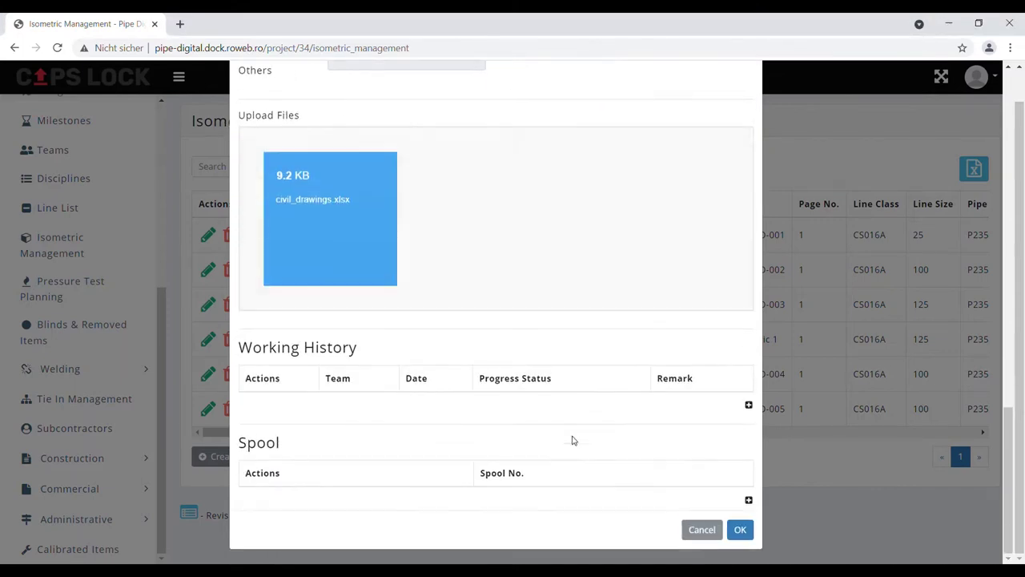
pyautogui.click(740, 541)
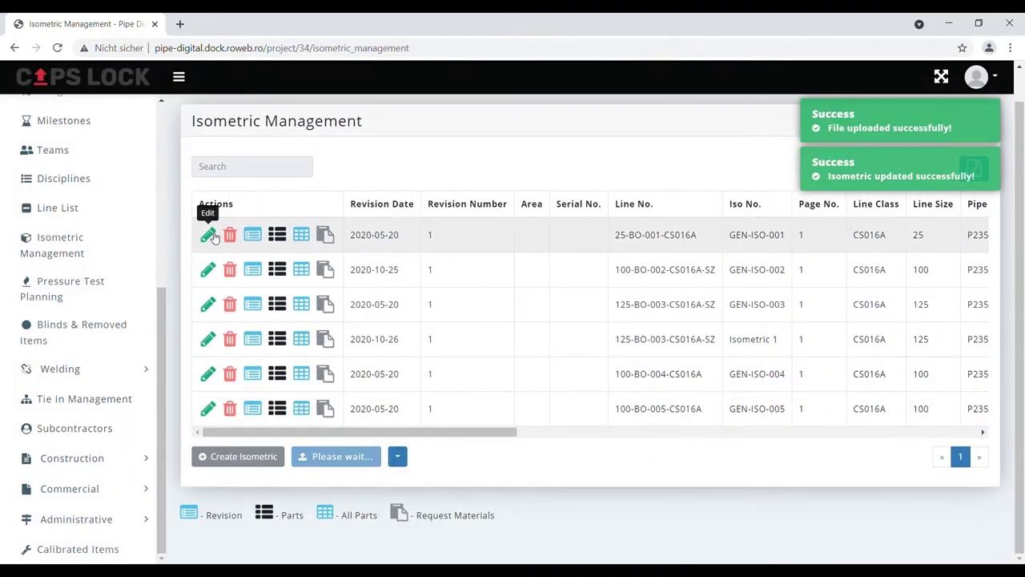
# Step: Examine the uploaded files, Working History and Spool sections of isometric GEN-ISO-001 and close it without saving
pyautogui.click(208, 233)
pyautogui.scroll(-13, 519, 318)
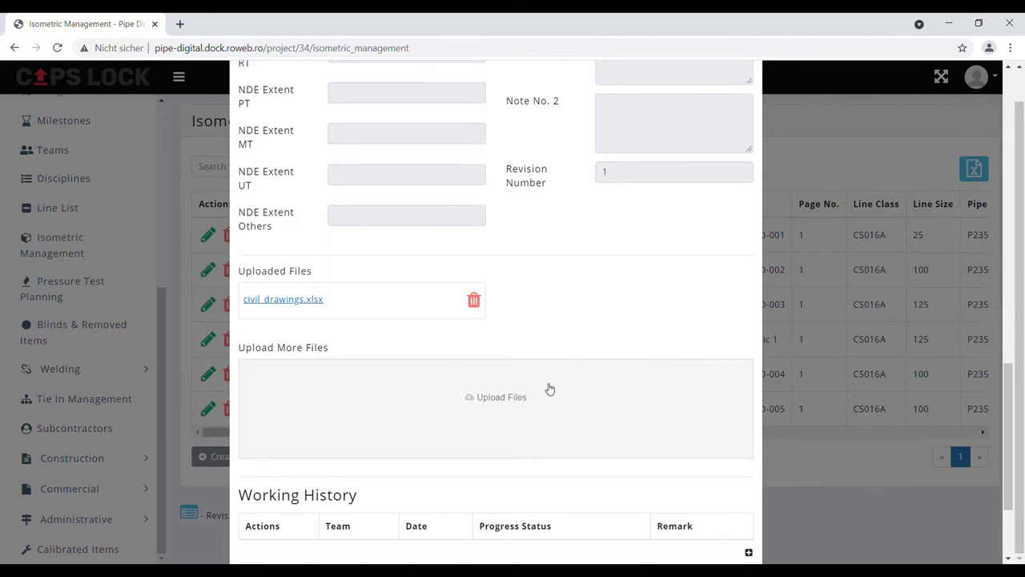
pyautogui.scroll(-3, 550, 388)
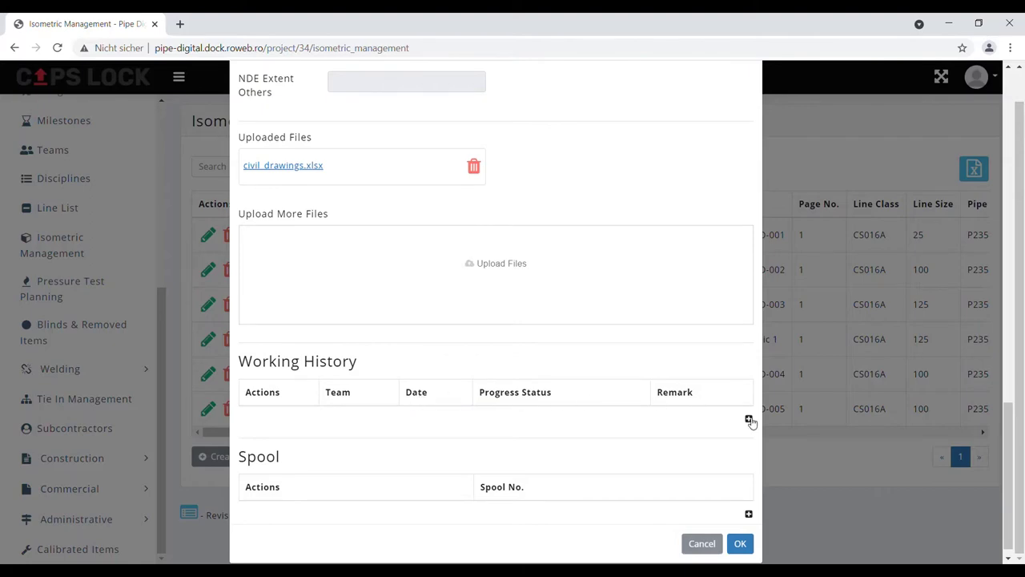
pyautogui.click(702, 544)
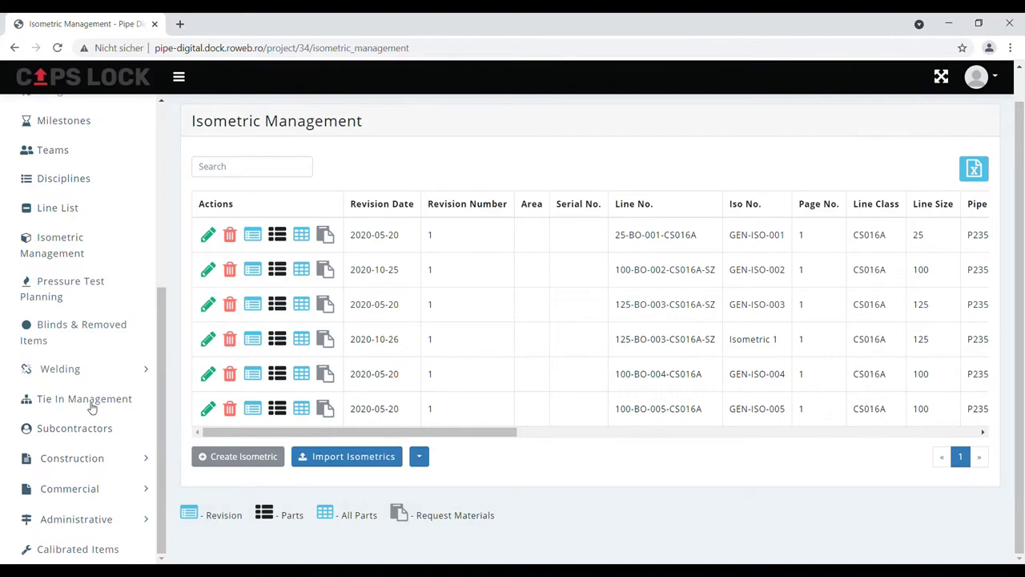
# Step: Create a team named Team1 in the project's Teams list
pyautogui.click(48, 153)
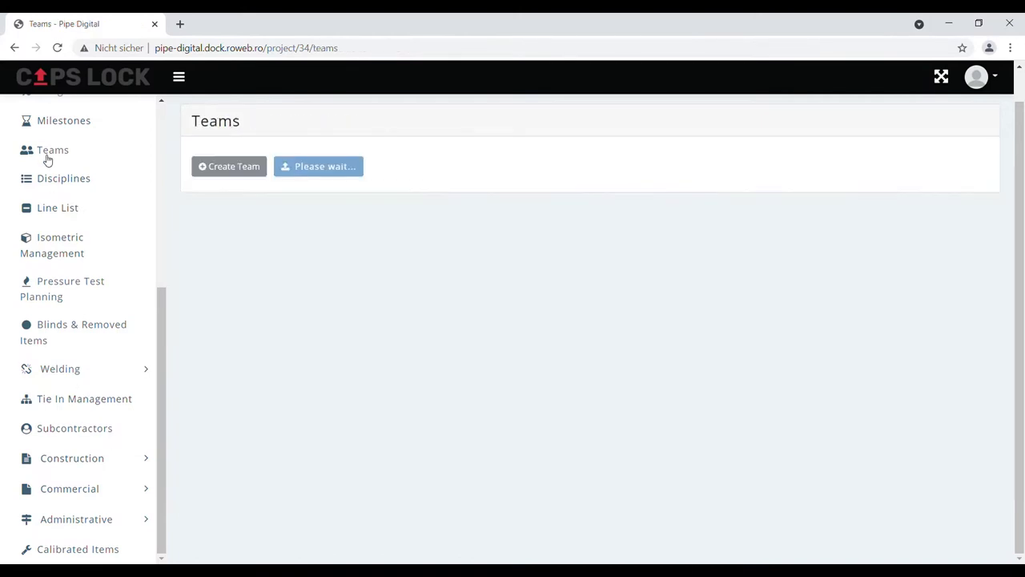
pyautogui.click(258, 239)
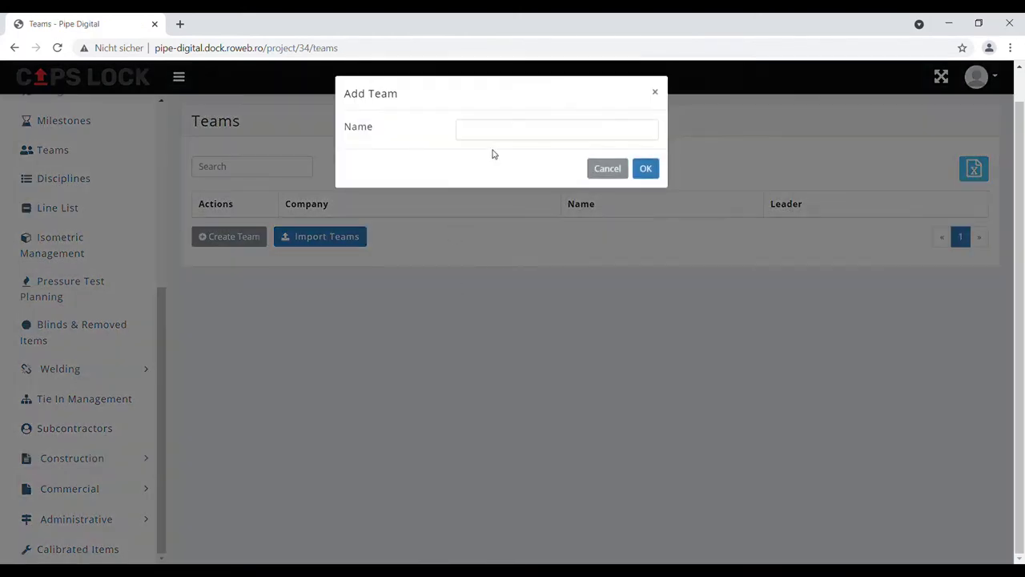
pyautogui.click(516, 135)
pyautogui.write('Tea')
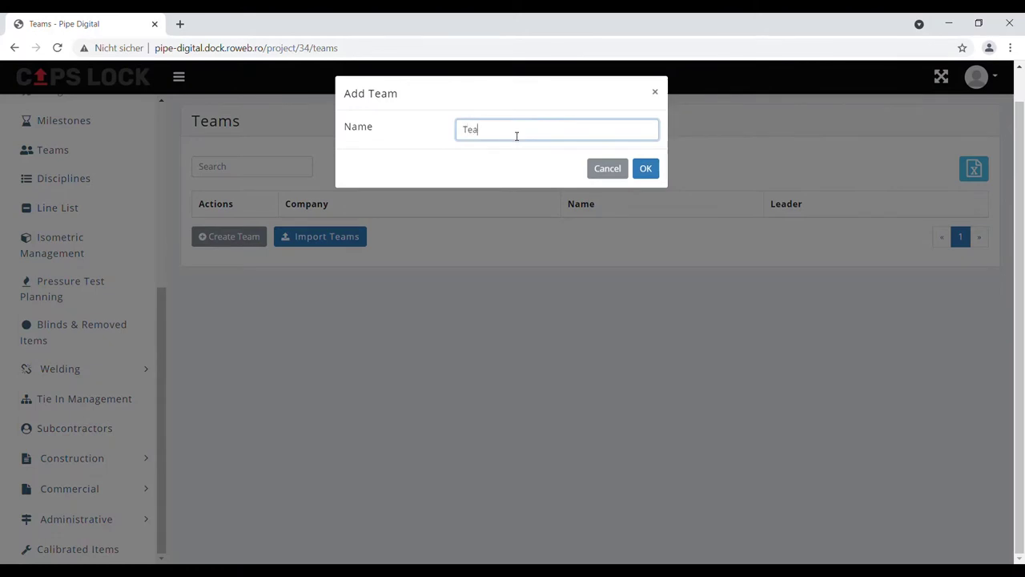
pyautogui.write('m1')
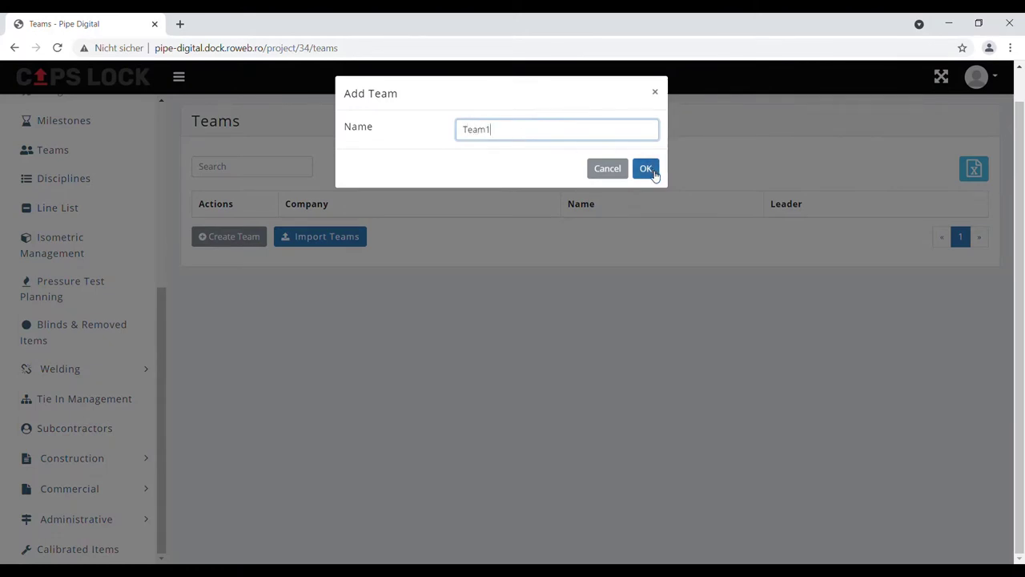
pyautogui.click(645, 168)
# Step: Add a working history entry to isometric GEN-ISO-001 for Team1, dated 2021-06-01, with progress status "1% - Working map done"
pyautogui.click(28, 244)
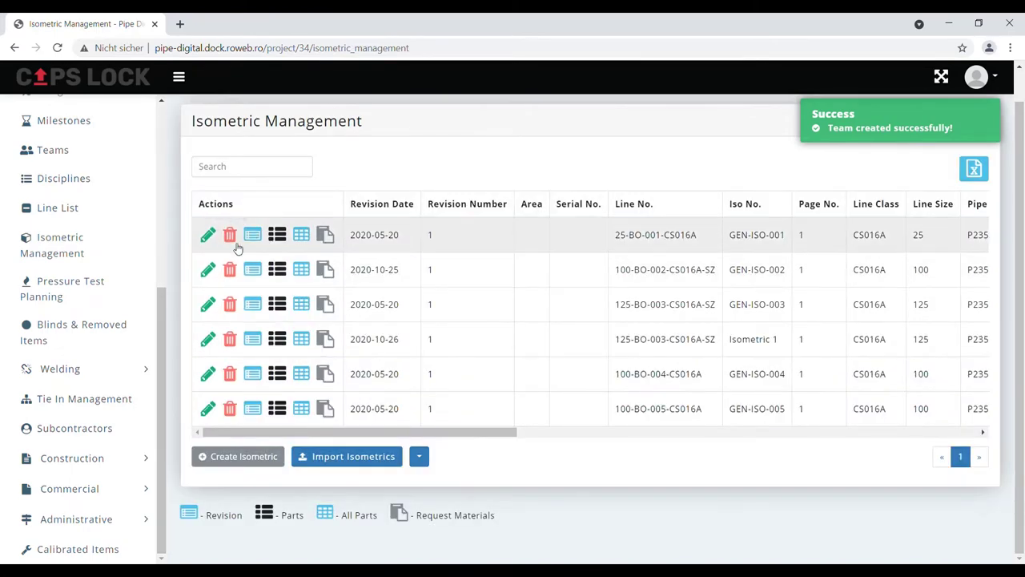
pyautogui.click(208, 234)
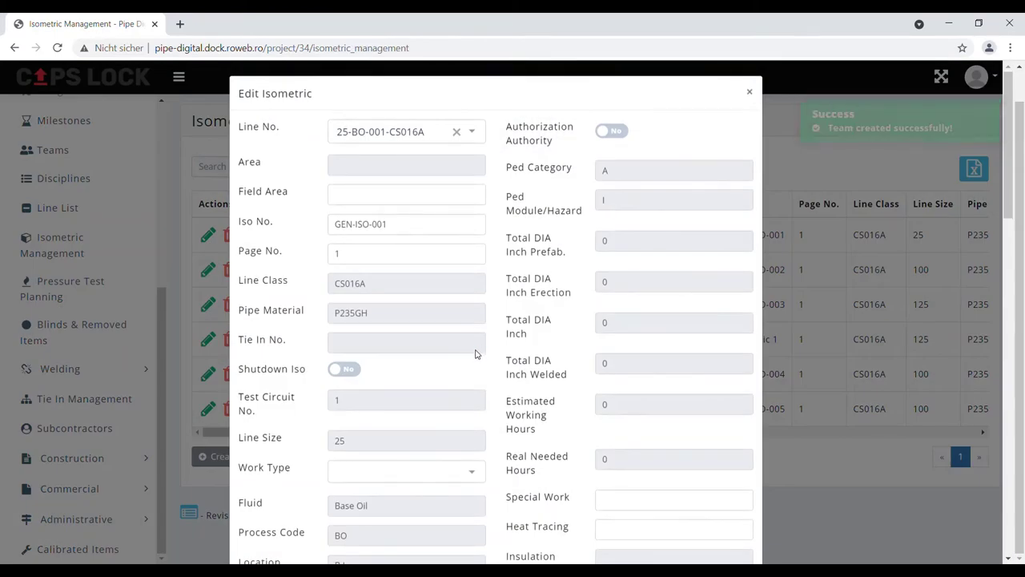
pyautogui.scroll(-15, 477, 376)
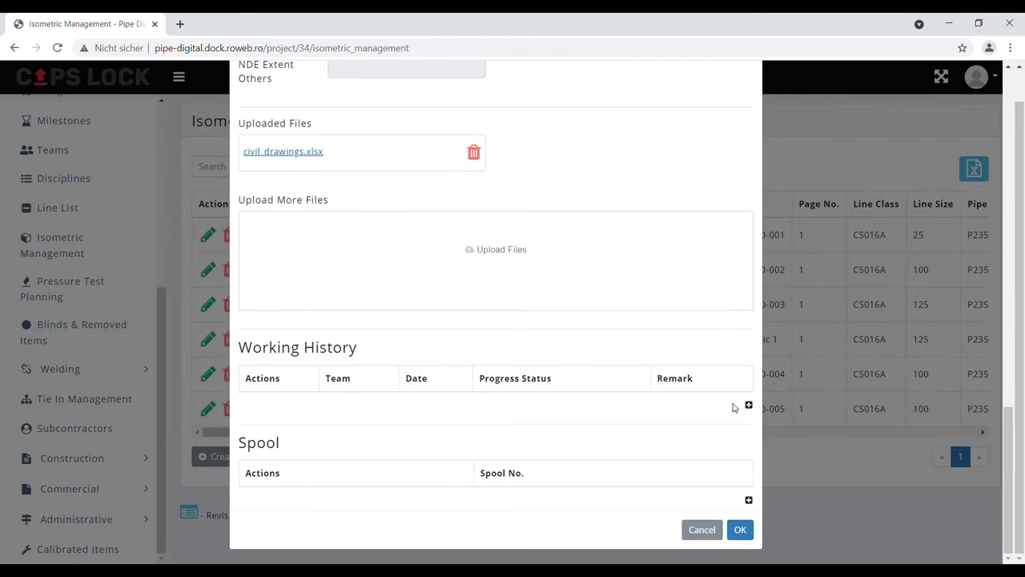
pyautogui.click(748, 406)
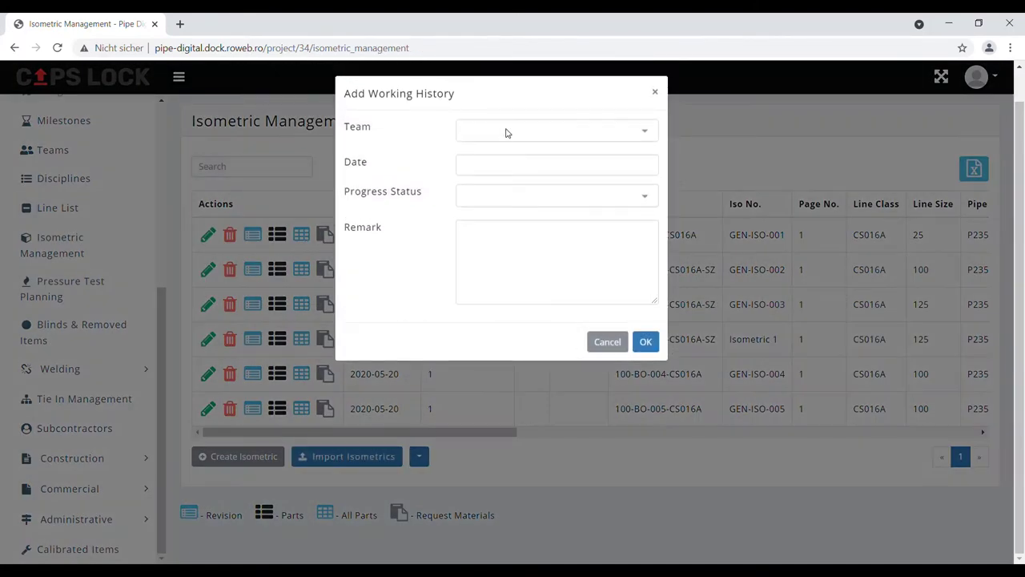
pyautogui.click(508, 133)
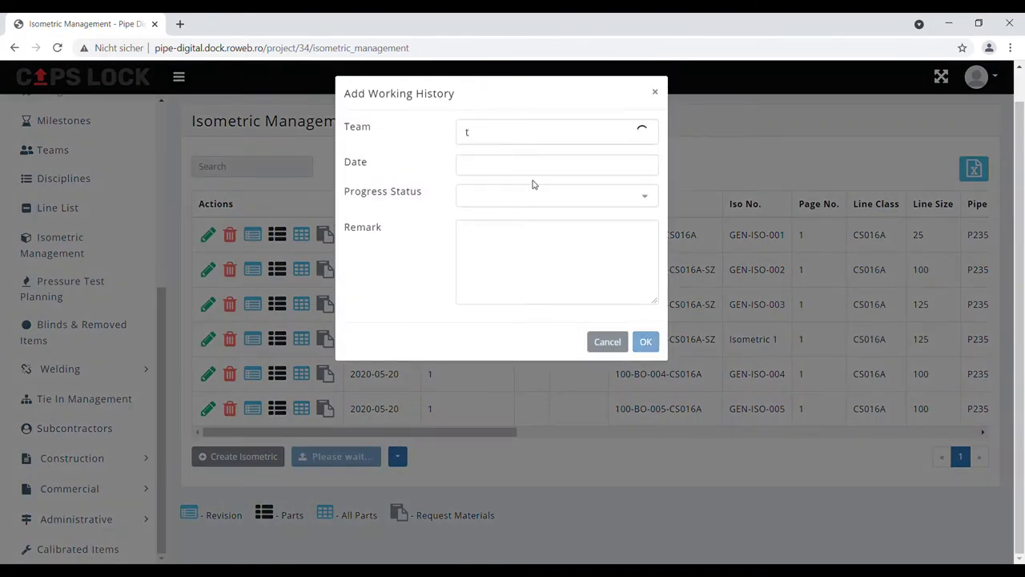
pyautogui.click(532, 155)
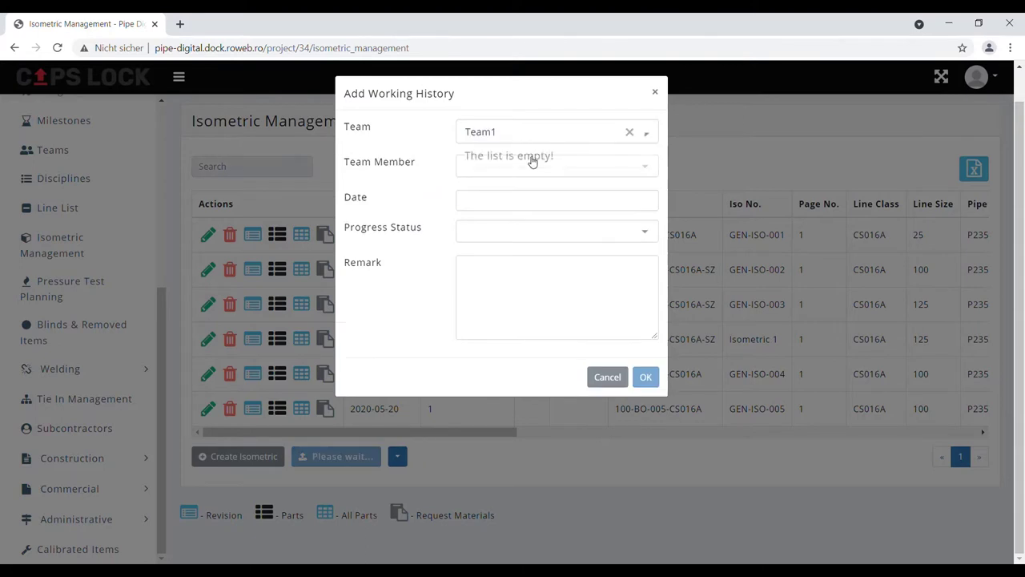
pyautogui.click(492, 201)
pyautogui.click(528, 264)
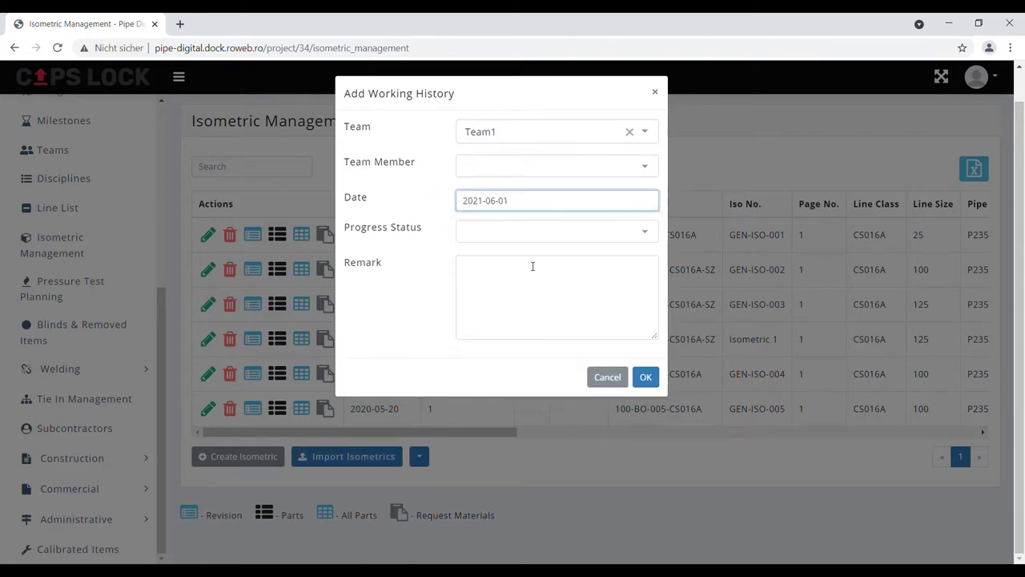
pyautogui.click(495, 236)
pyautogui.write('1')
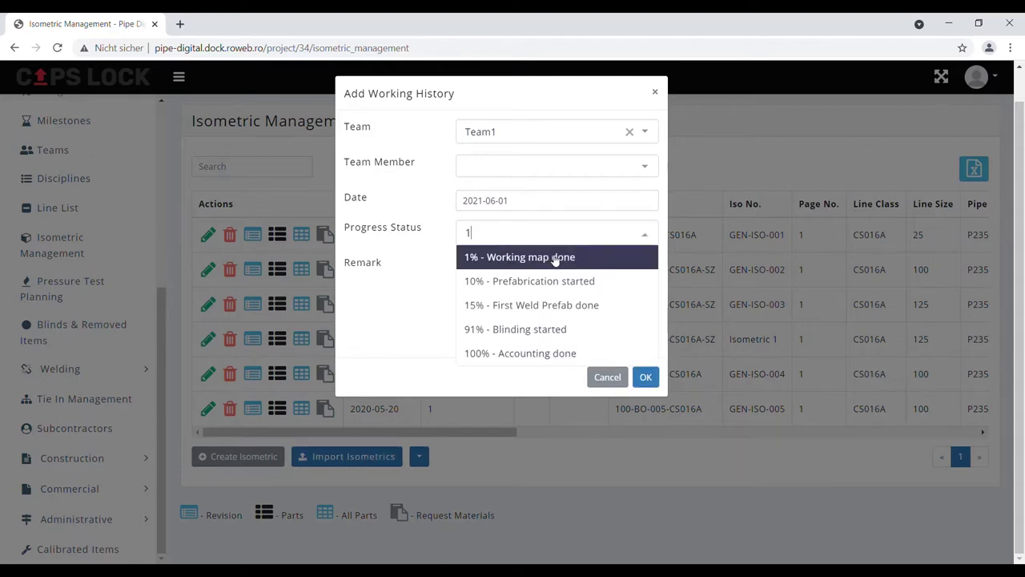
pyautogui.click(554, 258)
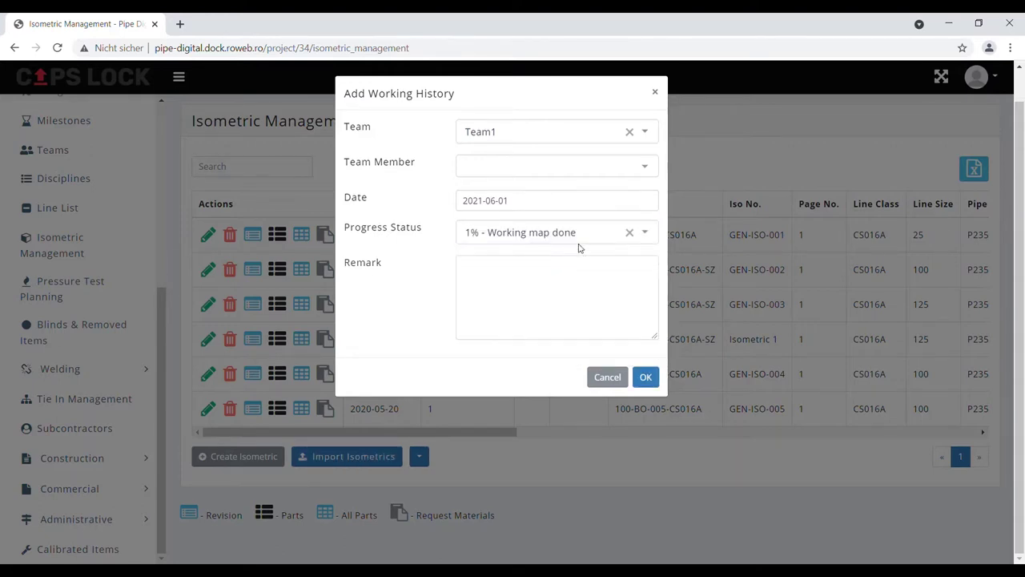
pyautogui.click(646, 376)
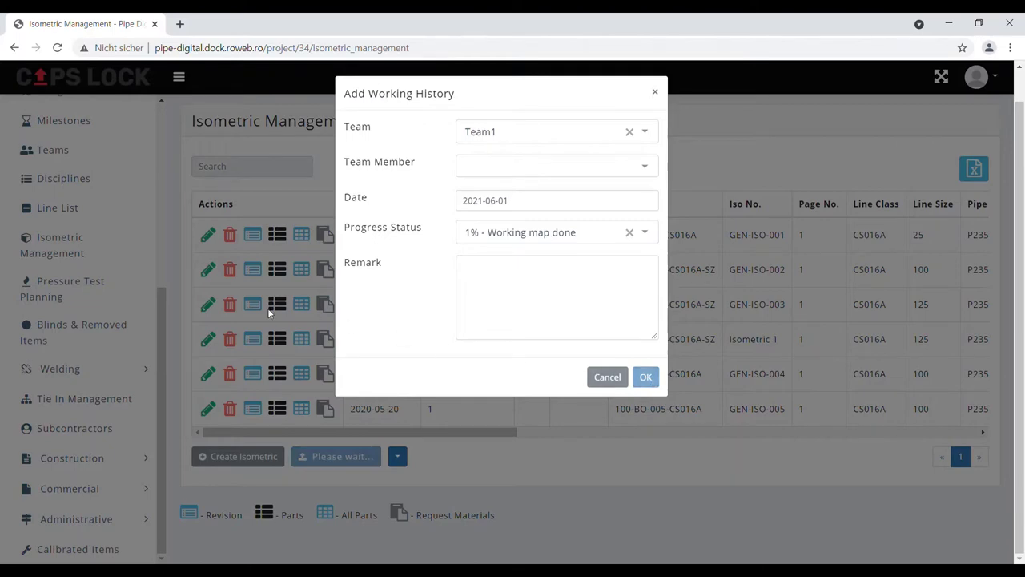
# Step: Add a second working history entry to isometric GEN-ISO-001 for Team1, dated 2021-06-01, with progress status "100% - Accounting done"
pyautogui.click(208, 234)
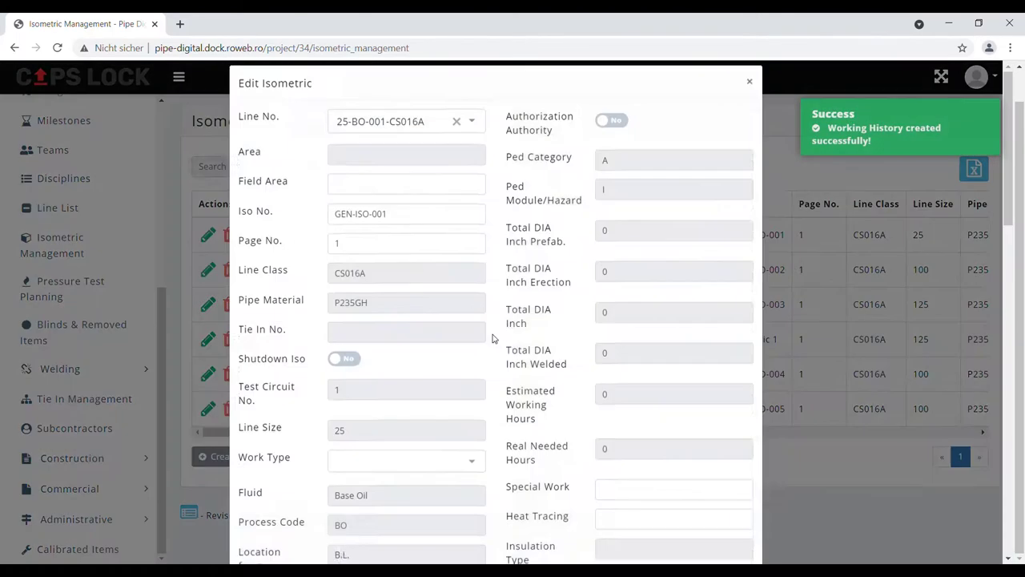
pyautogui.scroll(-15, 484, 352)
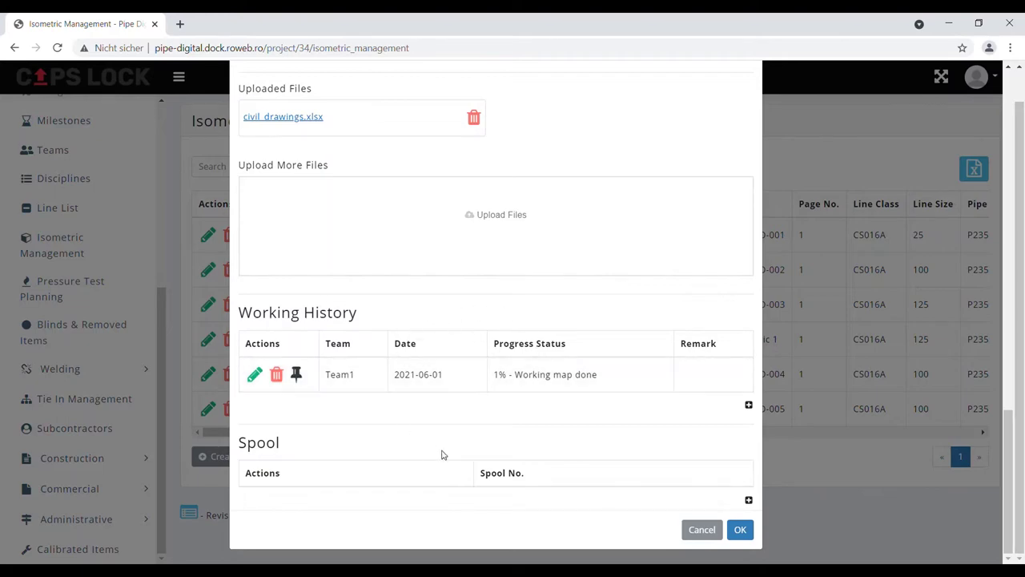
pyautogui.click(749, 406)
pyautogui.click(528, 135)
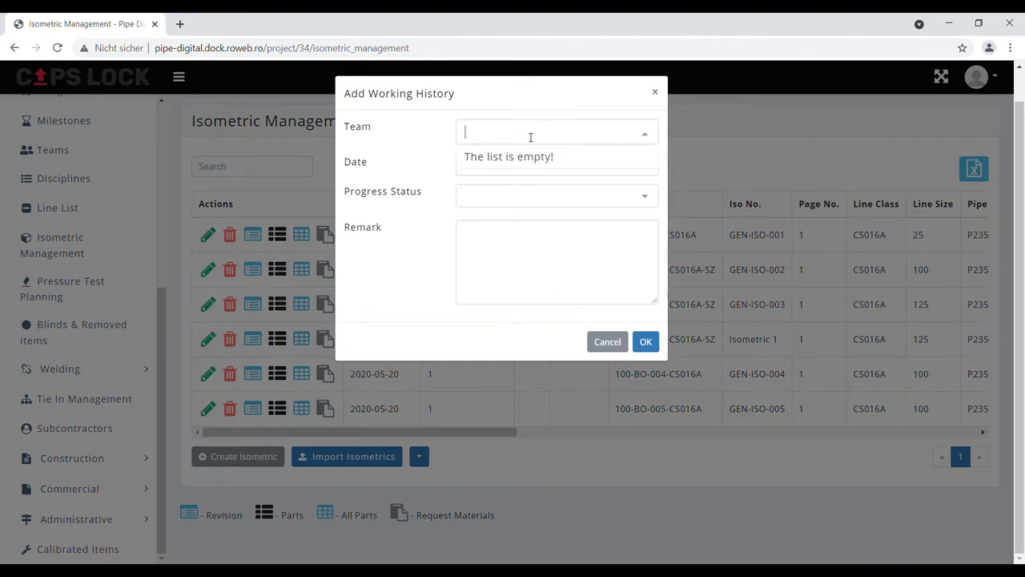
pyautogui.write('t')
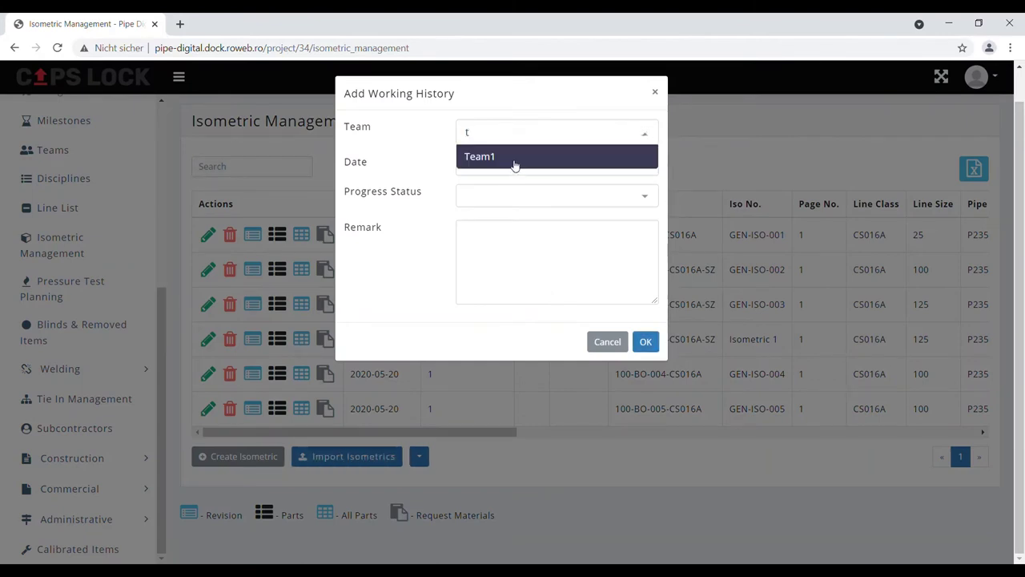
pyautogui.click(515, 158)
pyautogui.click(503, 202)
pyautogui.click(531, 262)
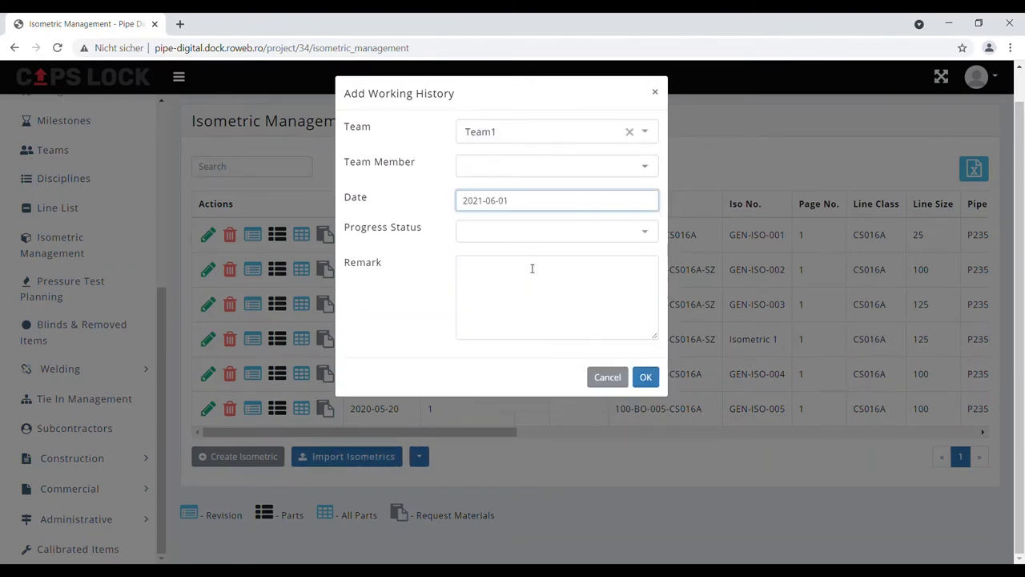
pyautogui.click(515, 233)
pyautogui.write('1')
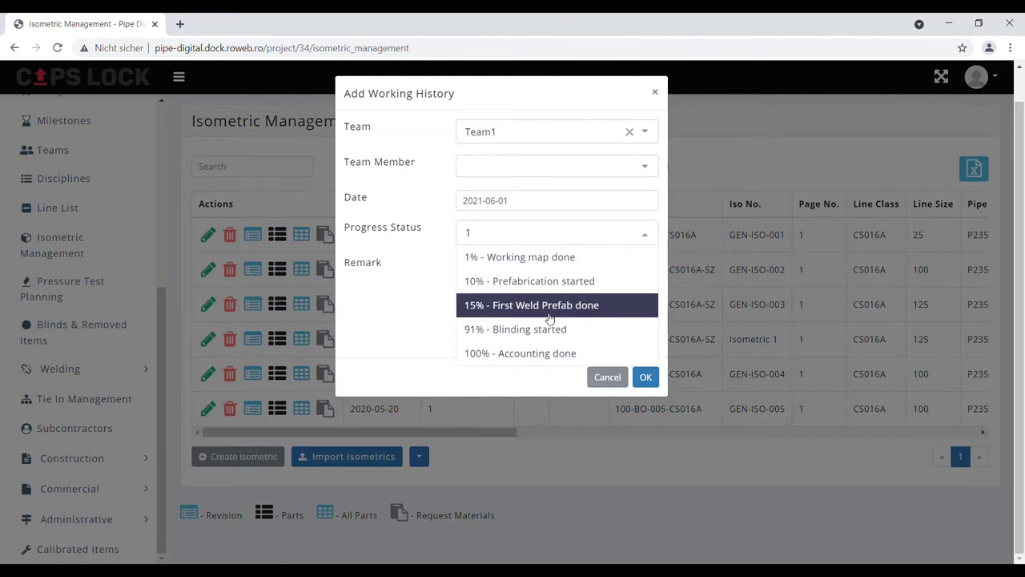
pyautogui.click(521, 353)
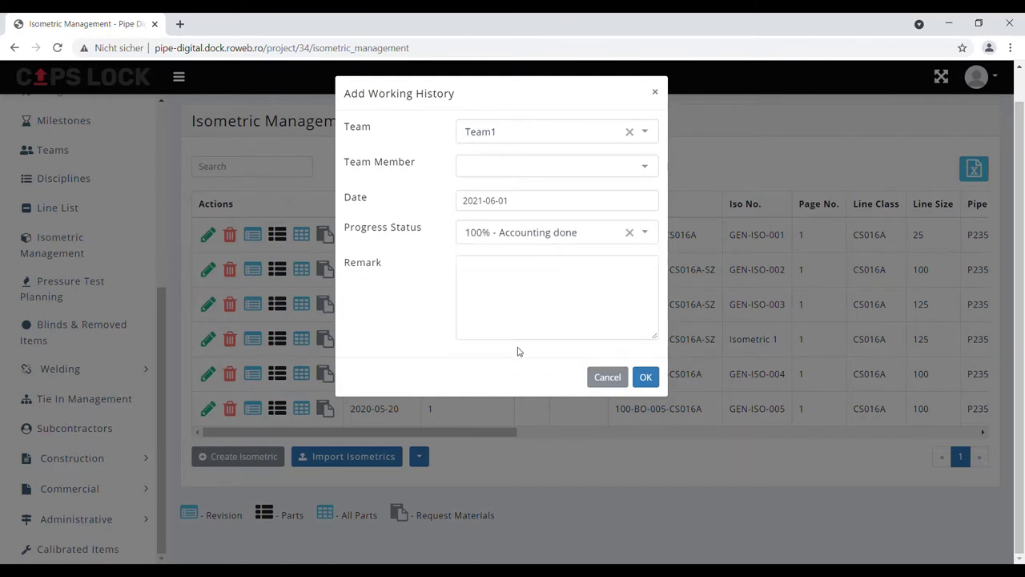
pyautogui.click(653, 383)
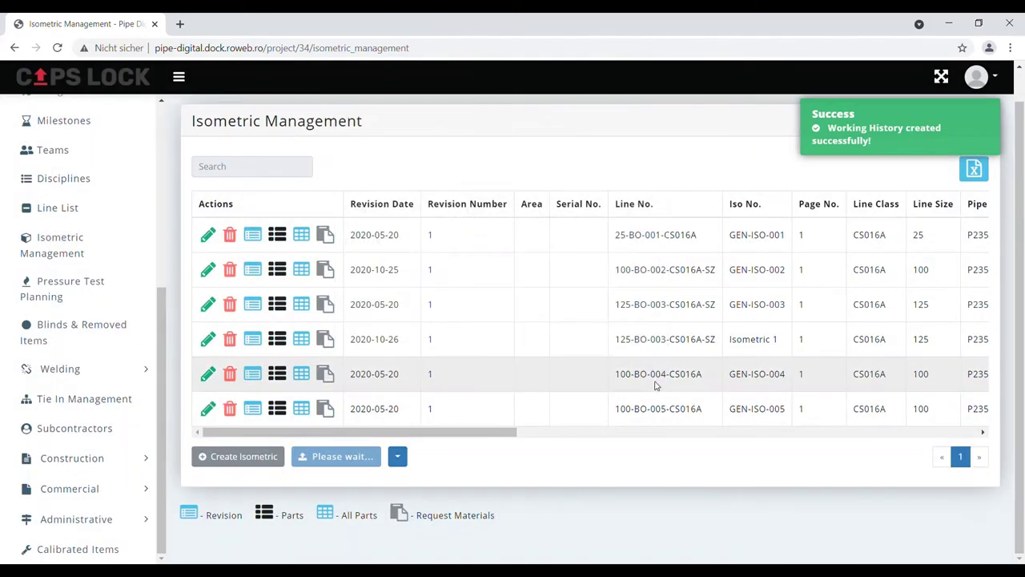
# Step: Create a spool with Spool No. A for isometric GEN-ISO-001
pyautogui.click(207, 235)
pyautogui.scroll(-20, 500, 407)
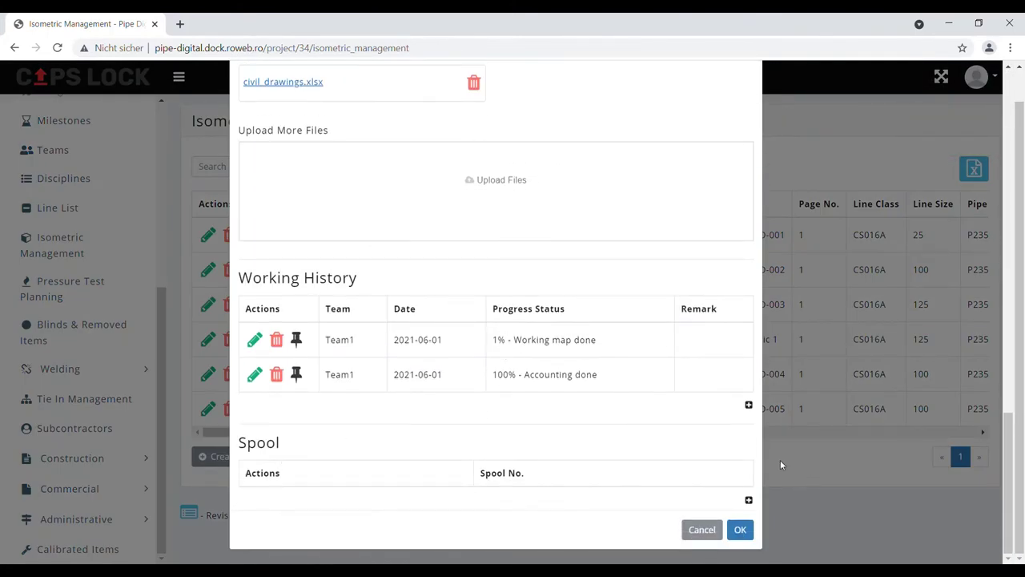
pyautogui.click(749, 501)
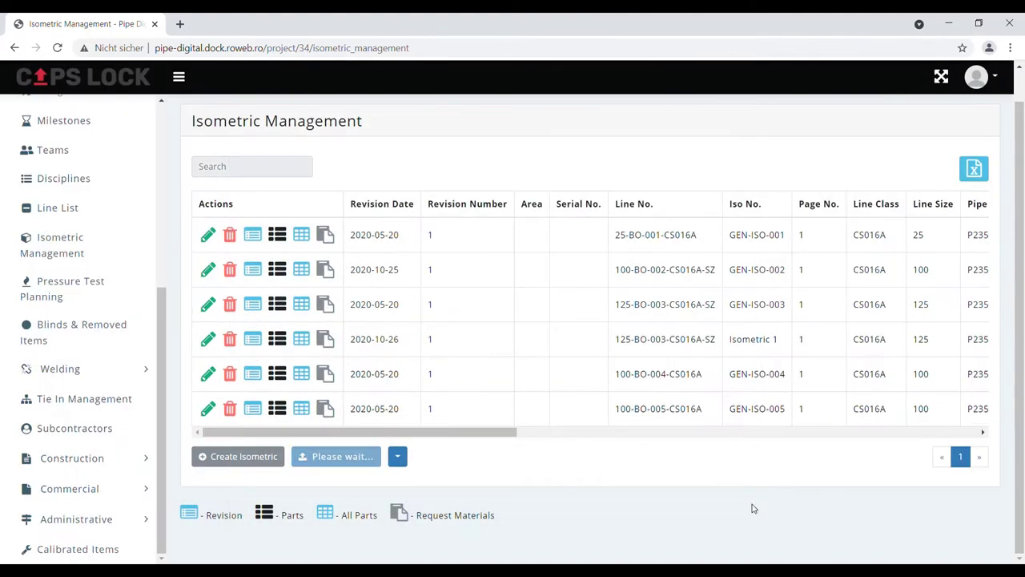
pyautogui.click(363, 139)
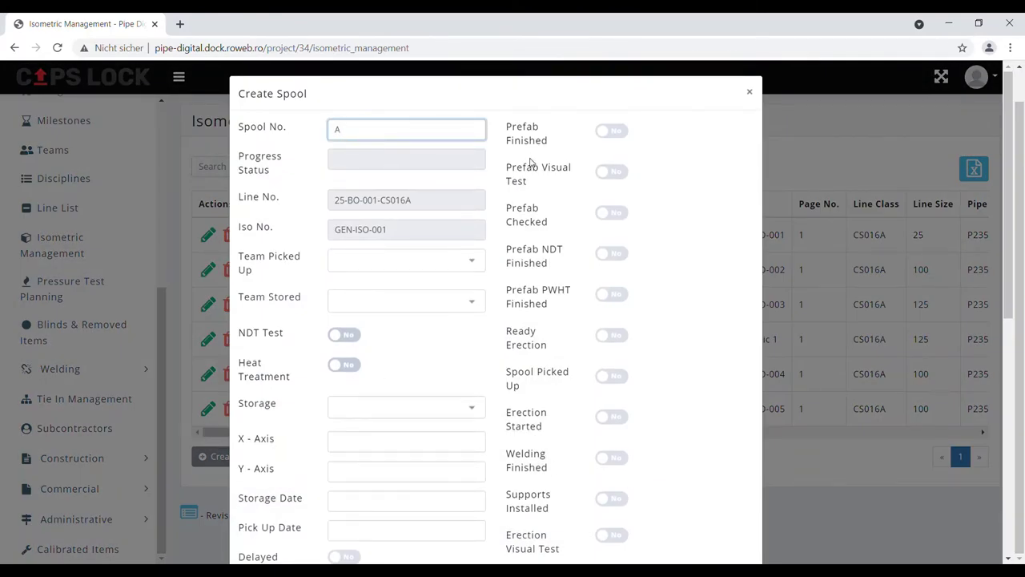
pyautogui.scroll(-5, 659, 256)
pyautogui.click(740, 529)
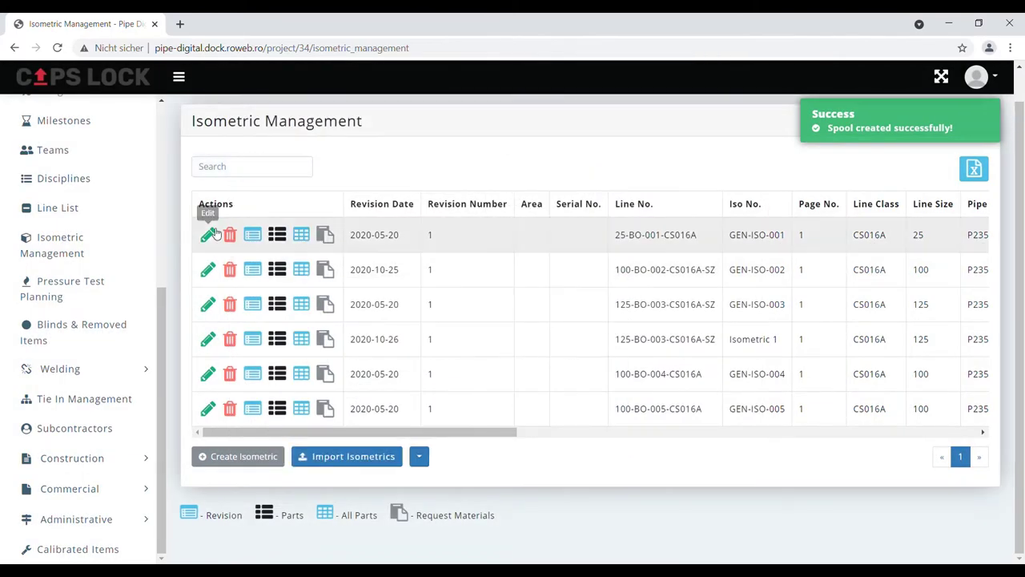
# Step: Check the spool and working history entries recorded on isometric GEN-ISO-001 and close it without saving
pyautogui.click(207, 234)
pyautogui.scroll(-15, 553, 338)
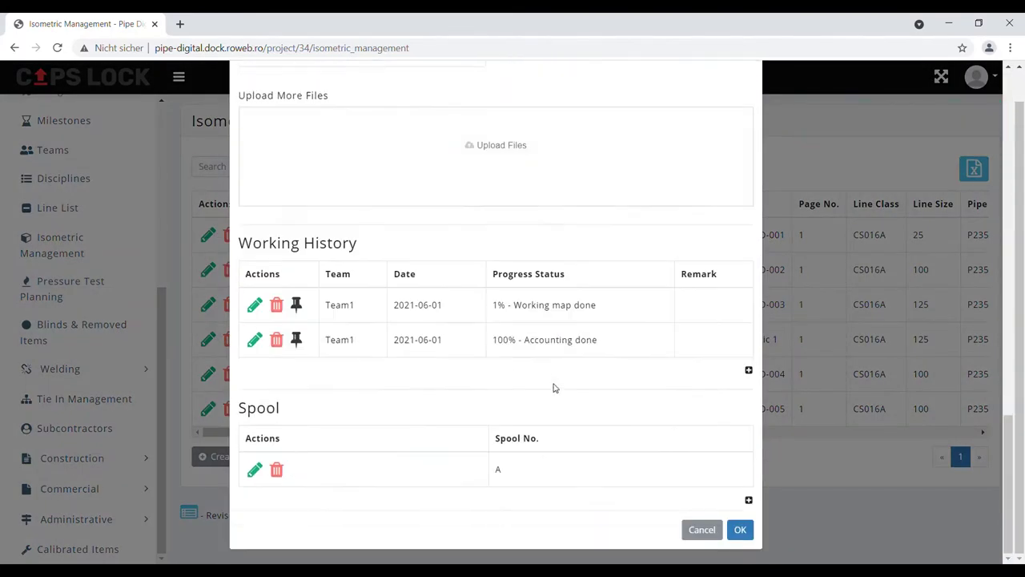
pyautogui.click(702, 530)
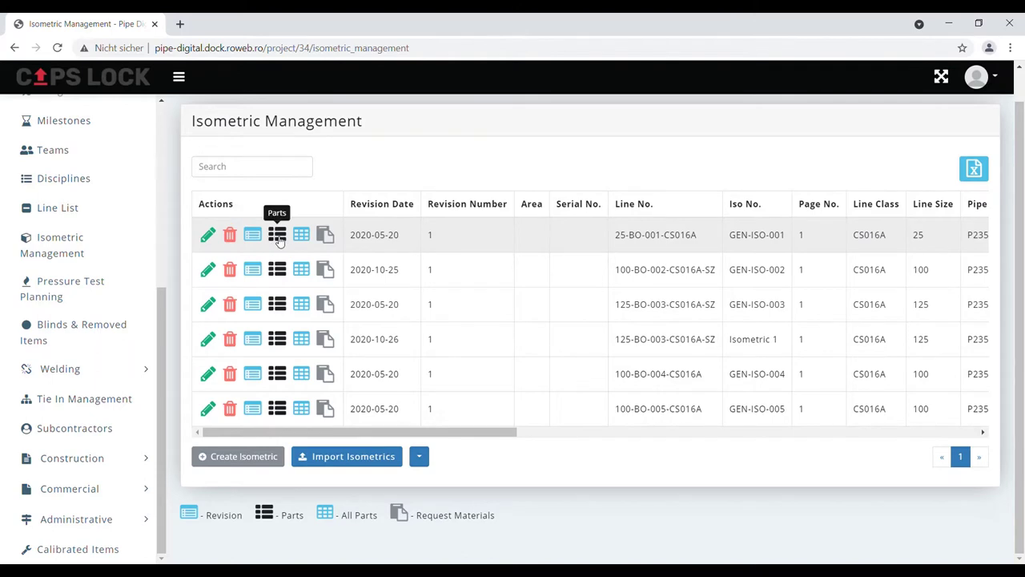
# Step: Examine the parts list of isometric GEN-ISO-001, including requested, reserved, released, missing and stock quantities, and return to Isometric Management
pyautogui.click(278, 235)
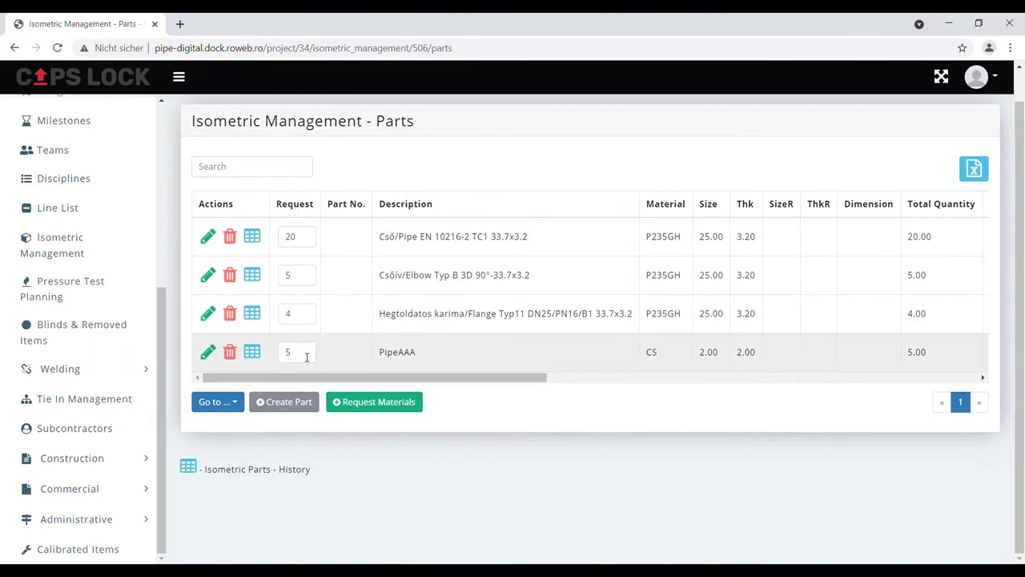
pyautogui.moveTo(521, 379); pyautogui.dragTo(941, 414)
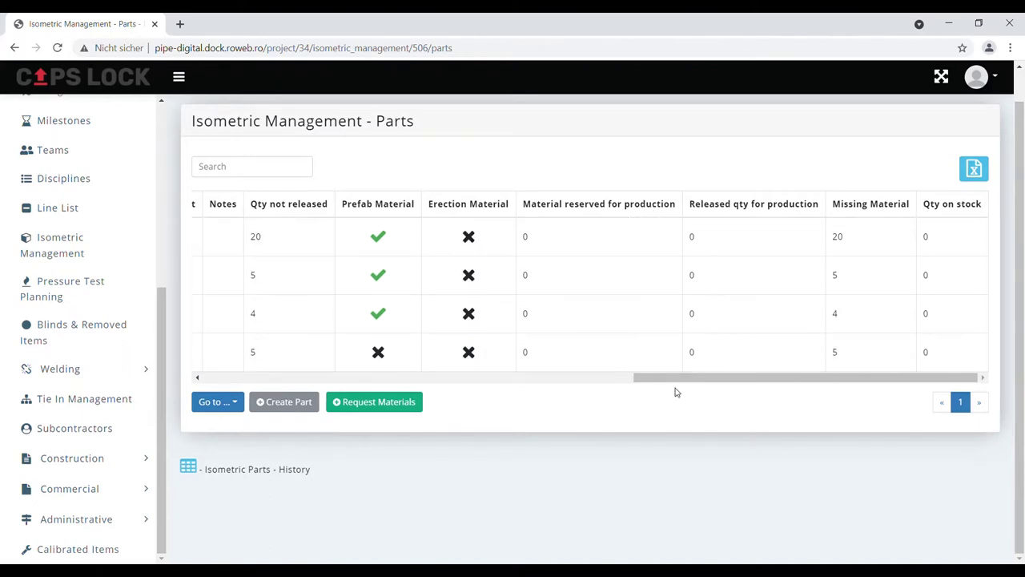
pyautogui.moveTo(683, 380); pyautogui.dragTo(229, 380)
pyautogui.click(230, 403)
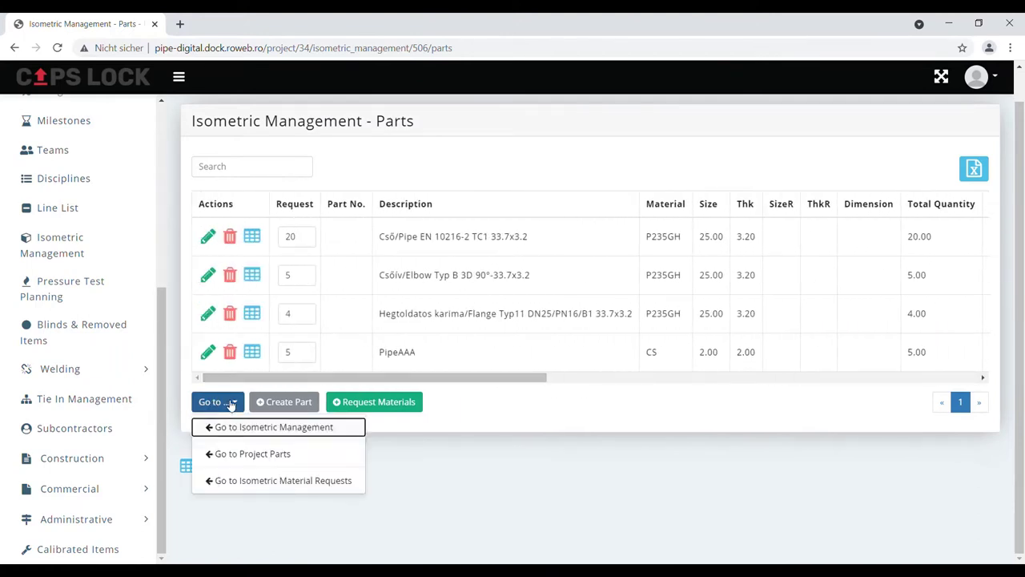
pyautogui.click(251, 431)
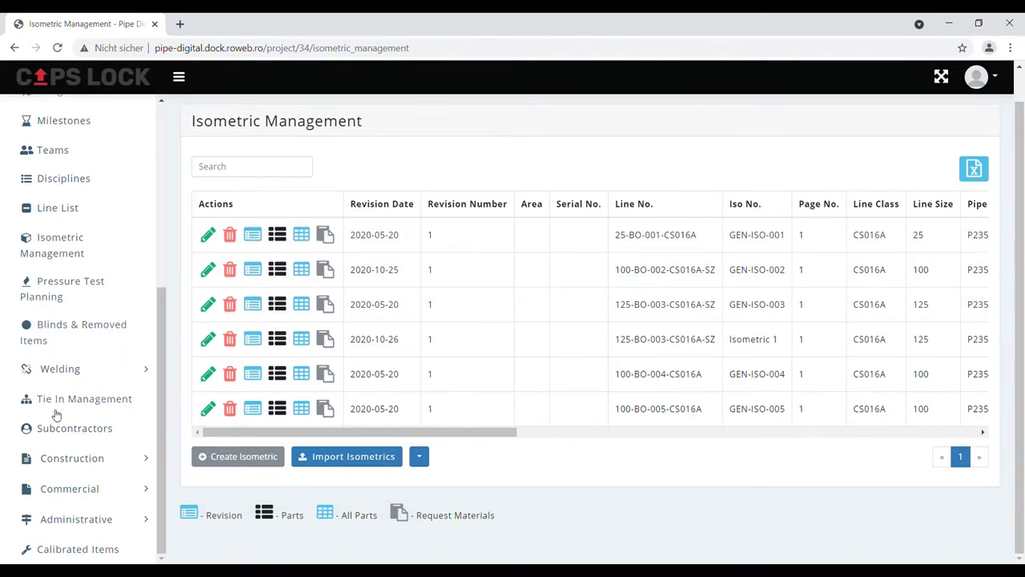
# Step: Open the Project Parts list in the construction section's material management
pyautogui.click(76, 459)
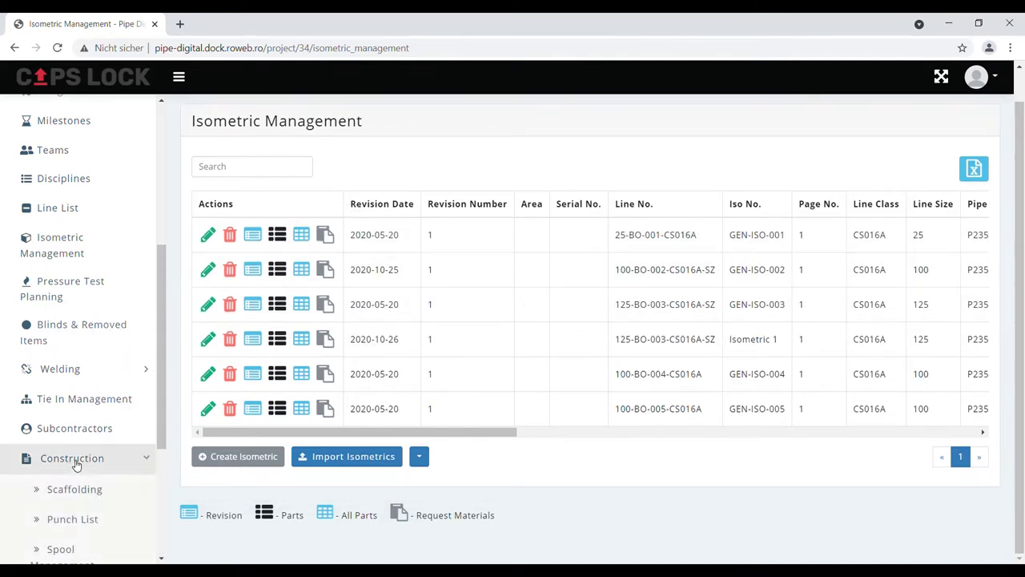
pyautogui.scroll(-3, 77, 463)
pyautogui.click(80, 431)
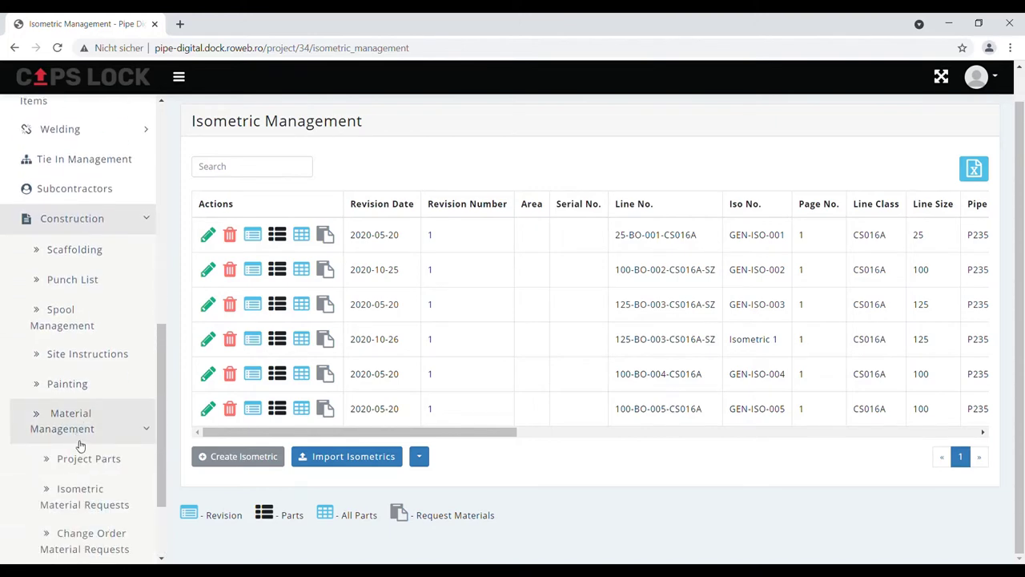
pyautogui.click(84, 461)
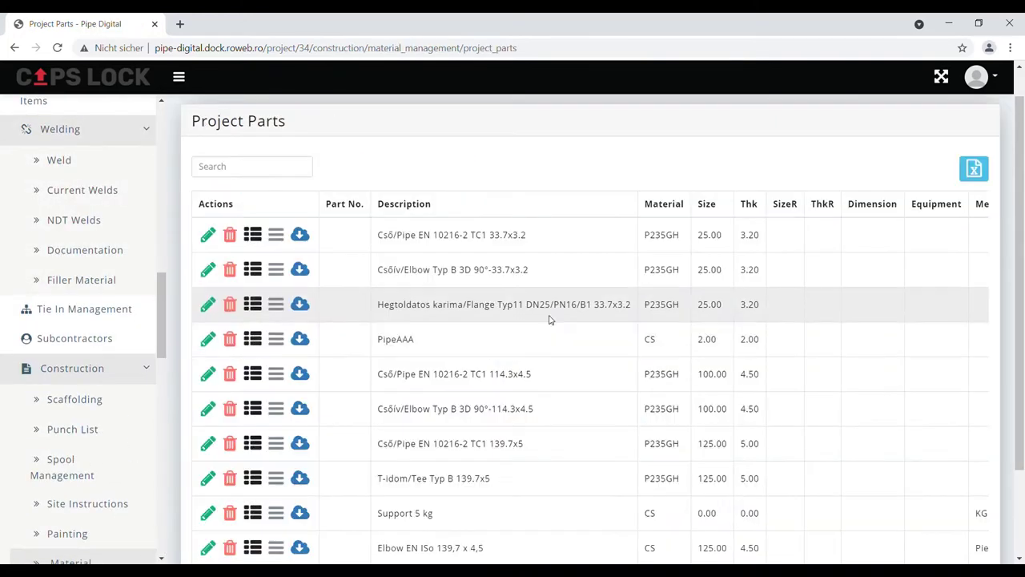
# Step: Examine the project parts with their unit weights and their procured, total, not procured, on-hold, stock, reserved and delivered quantities
pyautogui.scroll(-2, 553, 304)
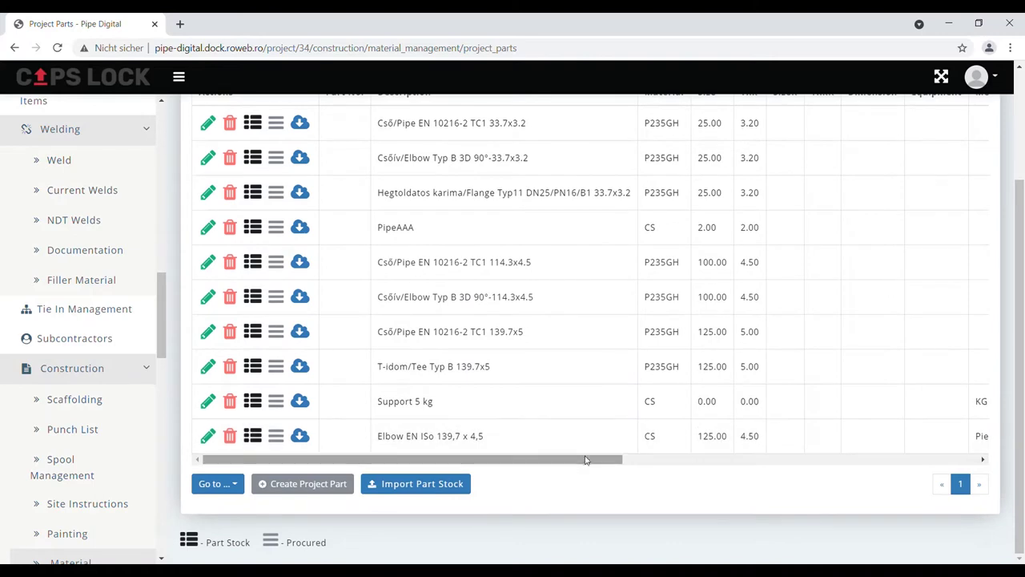
pyautogui.moveTo(585, 459); pyautogui.dragTo(965, 490)
pyautogui.scroll(2, 600, 336)
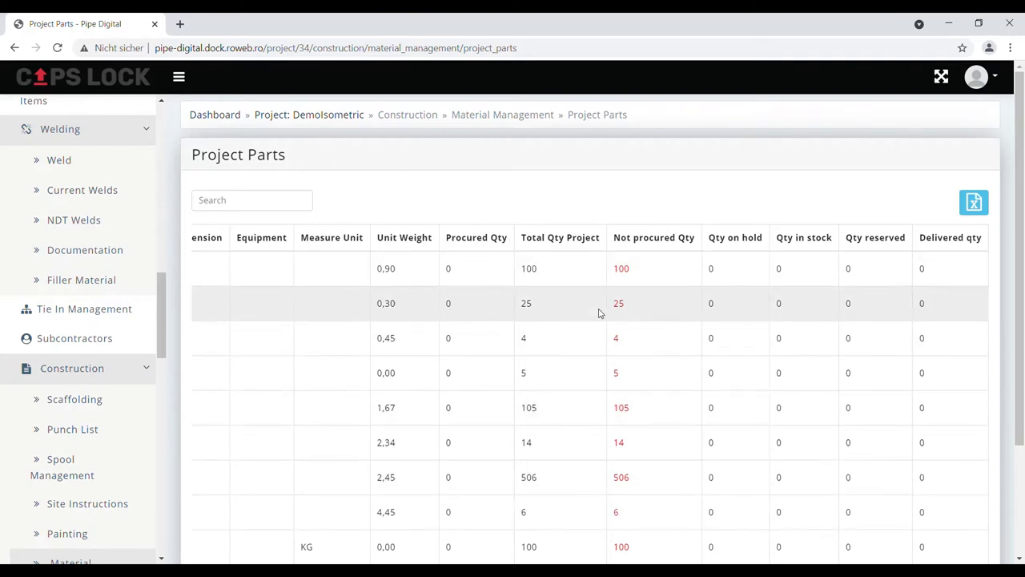
pyautogui.scroll(-2, 625, 383)
pyautogui.moveTo(665, 458); pyautogui.dragTo(314, 441)
pyautogui.scroll(2, 314, 442)
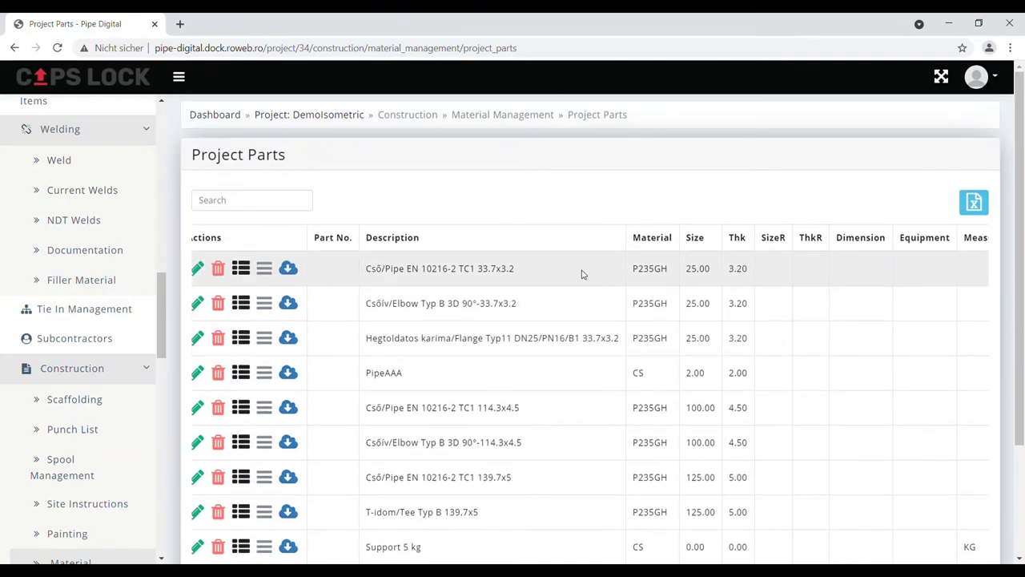
pyautogui.scroll(-2, 536, 366)
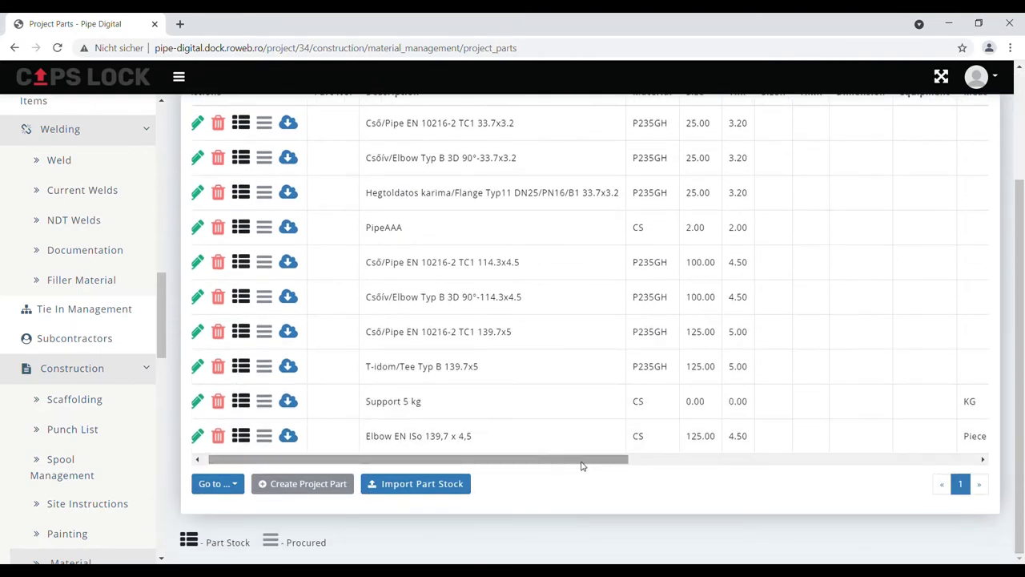
pyautogui.moveTo(582, 465); pyautogui.dragTo(929, 465)
pyautogui.scroll(2, 721, 320)
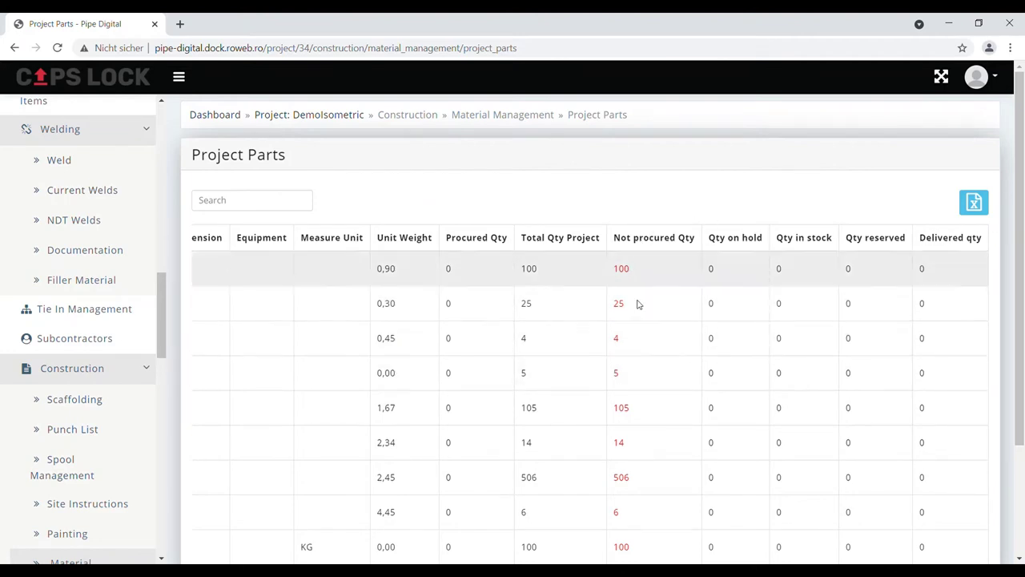
pyautogui.scroll(-2, 677, 440)
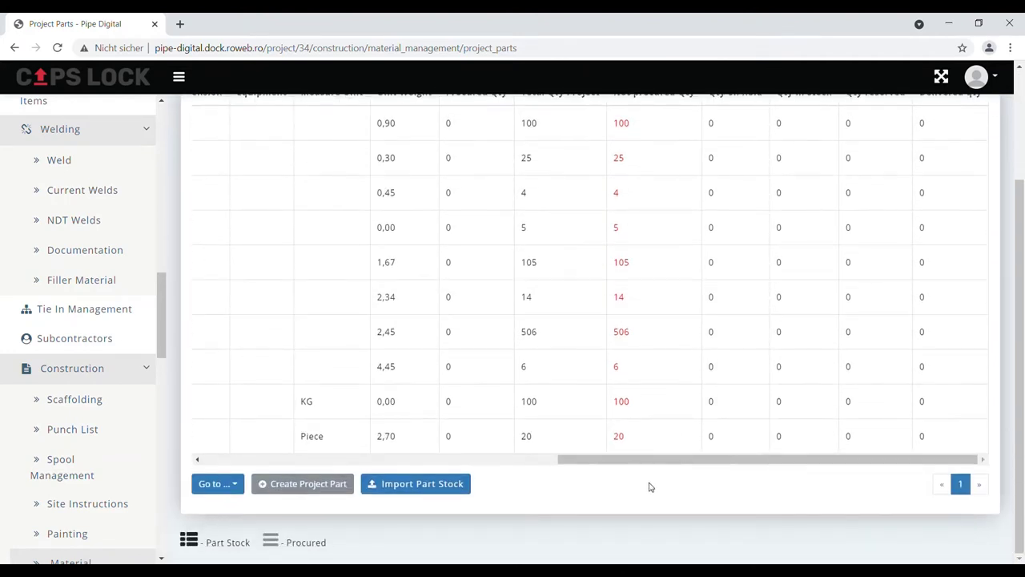
pyautogui.moveTo(661, 461); pyautogui.dragTo(302, 462)
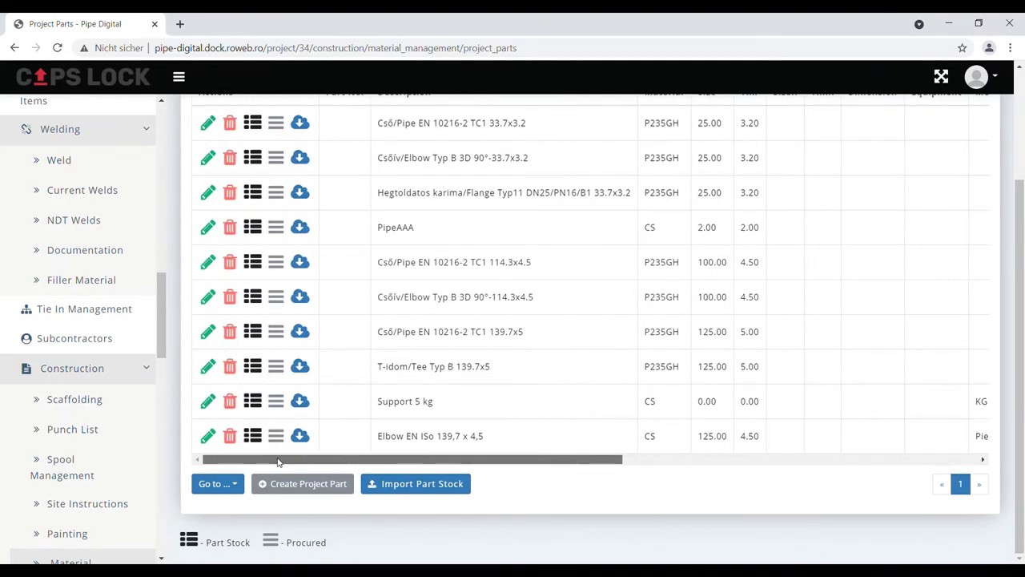
pyautogui.scroll(3, 393, 328)
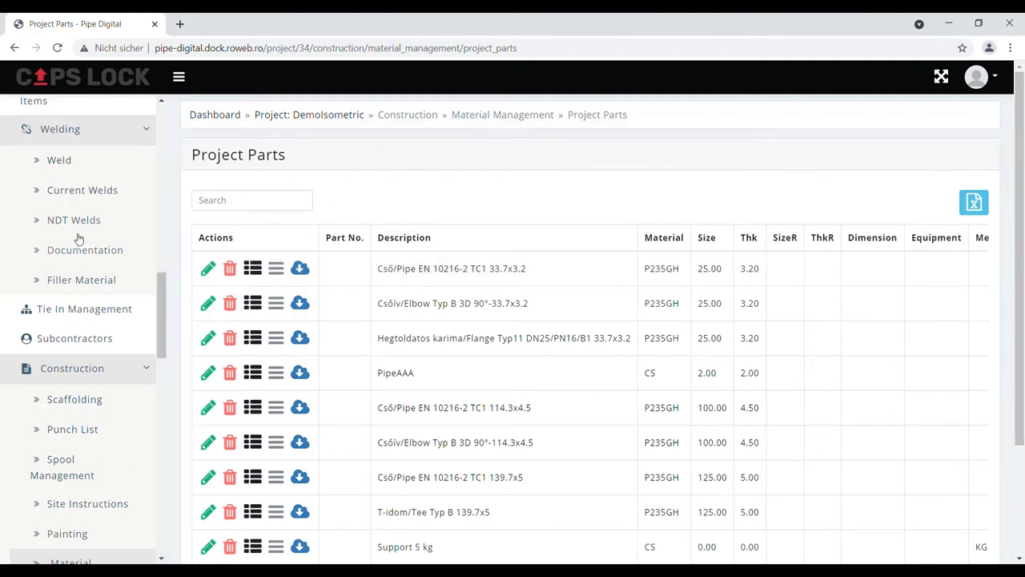
# Step: Open the commercial Overview Piping calculation and review the prices, hours and weights per isometric
pyautogui.scroll(4, 82, 235)
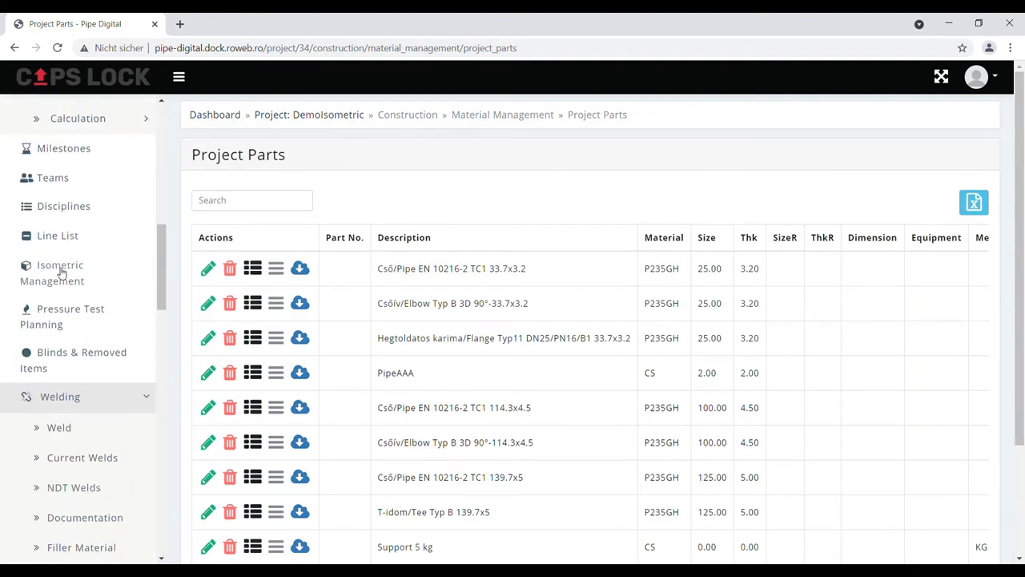
pyautogui.scroll(-5, 62, 288)
pyautogui.scroll(-3, 82, 453)
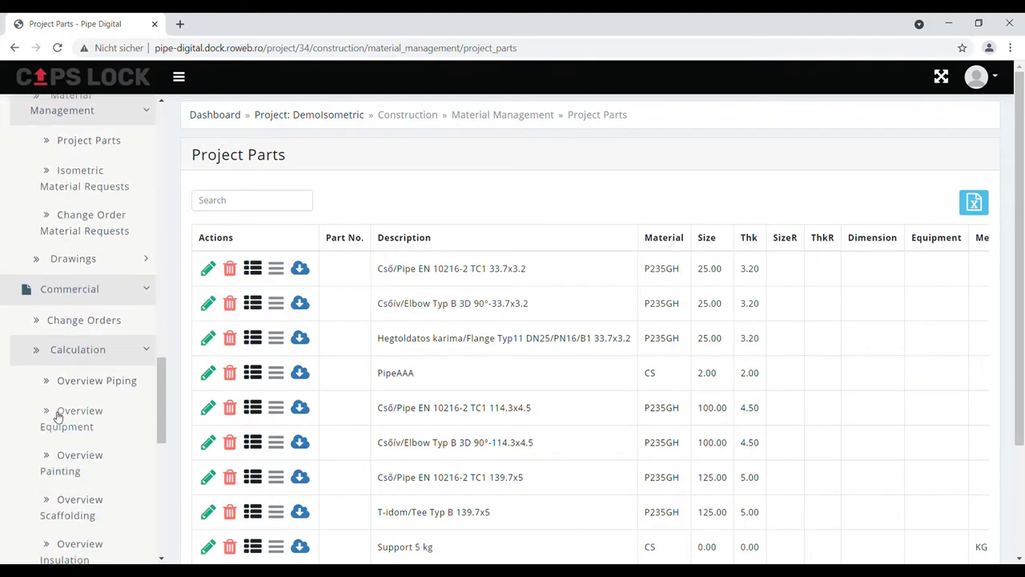
pyautogui.click(96, 386)
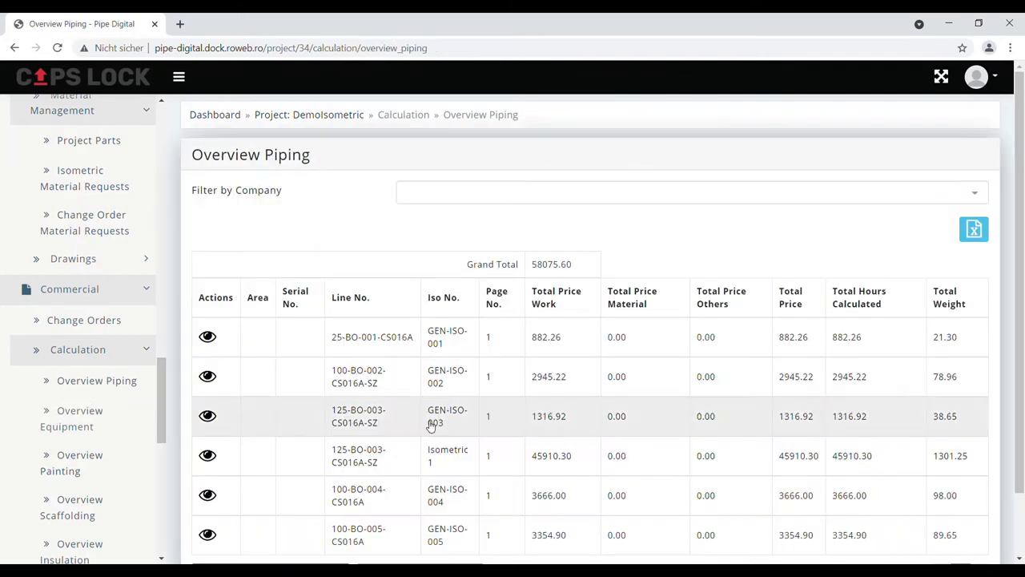
pyautogui.scroll(-1, 522, 337)
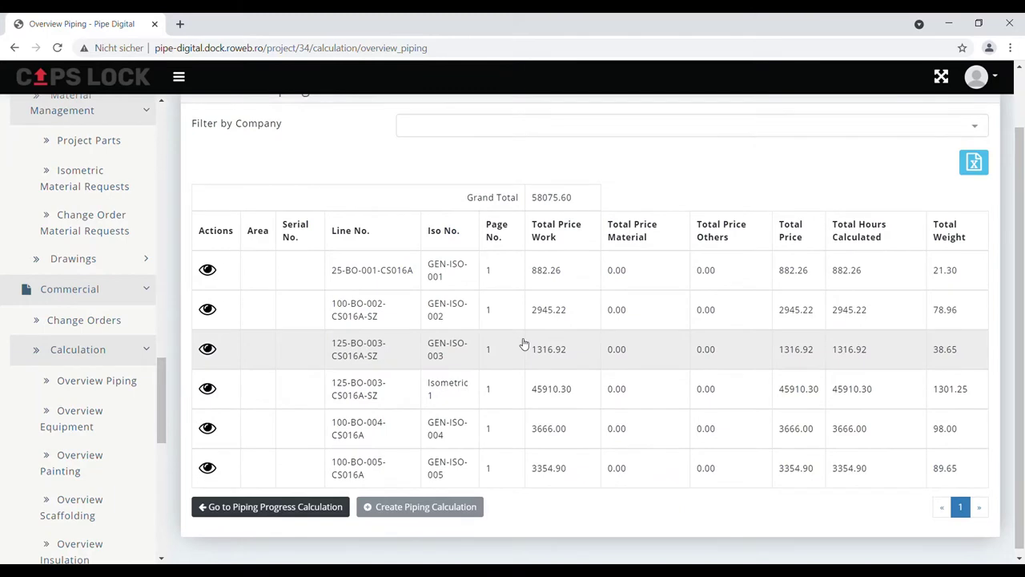
# Step: Expand the GEN-ISO-001 calculation and set Percent Finished of the Cső/Pipe EN 10216-2 TC1 33.7x3.2 part to 15 %
pyautogui.click(591, 261)
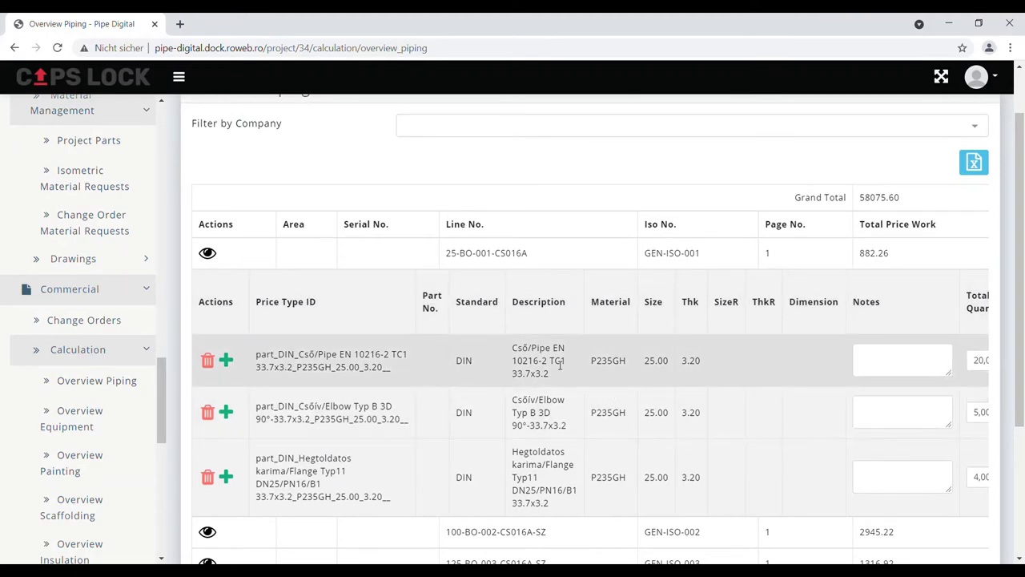
pyautogui.scroll(-3, 560, 364)
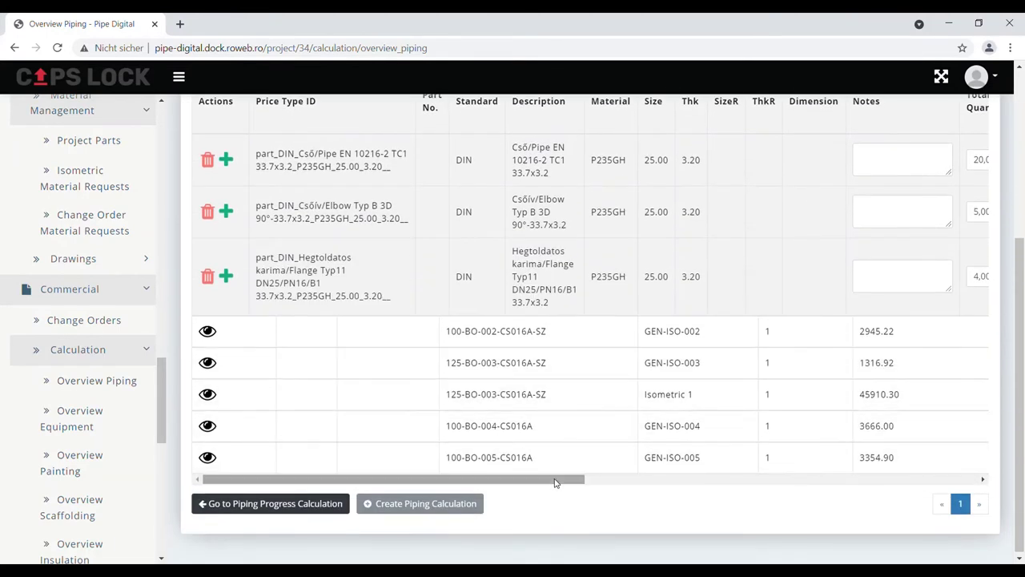
pyautogui.moveTo(556, 479); pyautogui.dragTo(789, 511)
pyautogui.scroll(1, 497, 200)
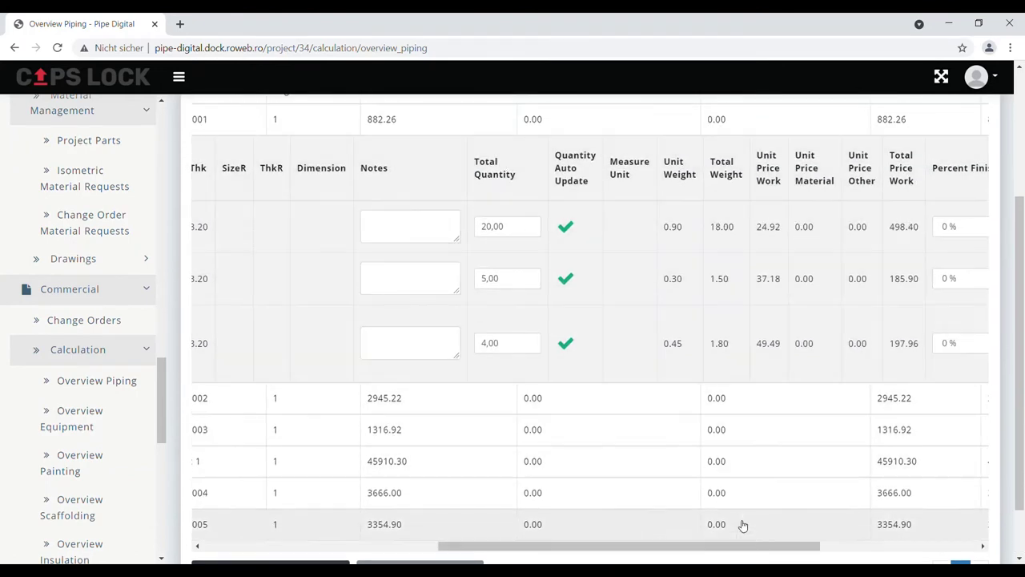
pyautogui.moveTo(771, 547); pyautogui.dragTo(954, 559)
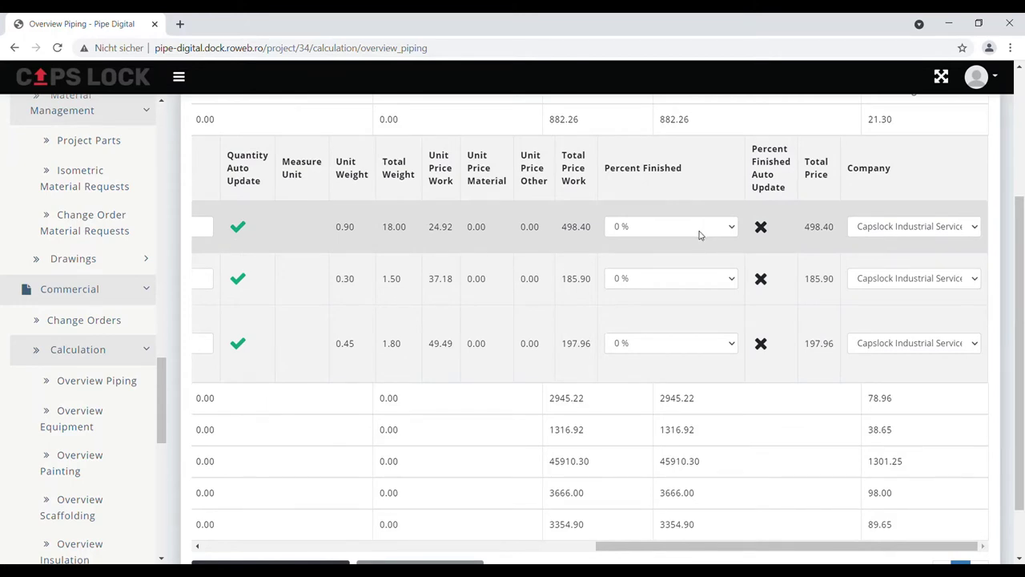
pyautogui.click(699, 235)
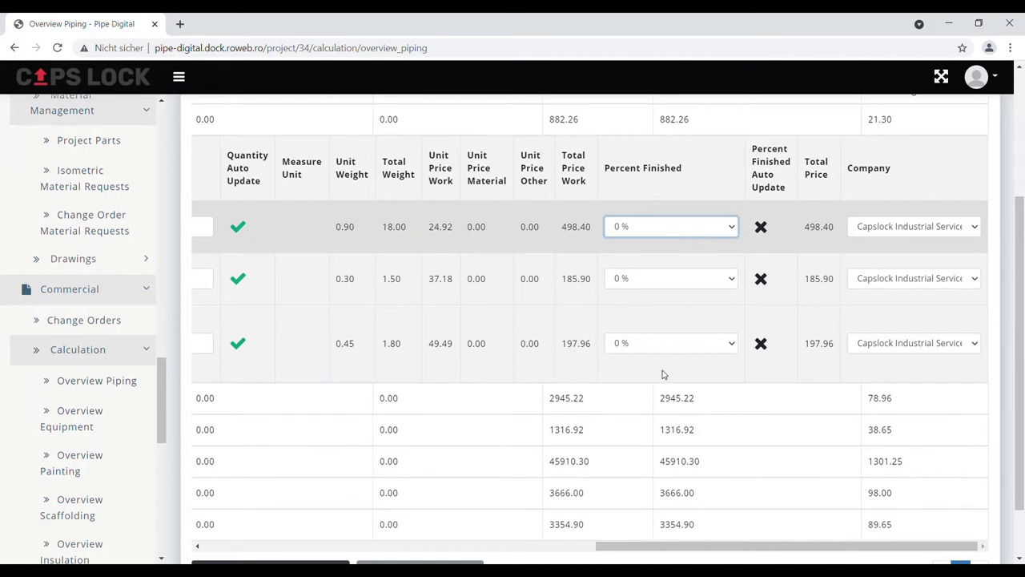
pyautogui.click(681, 438)
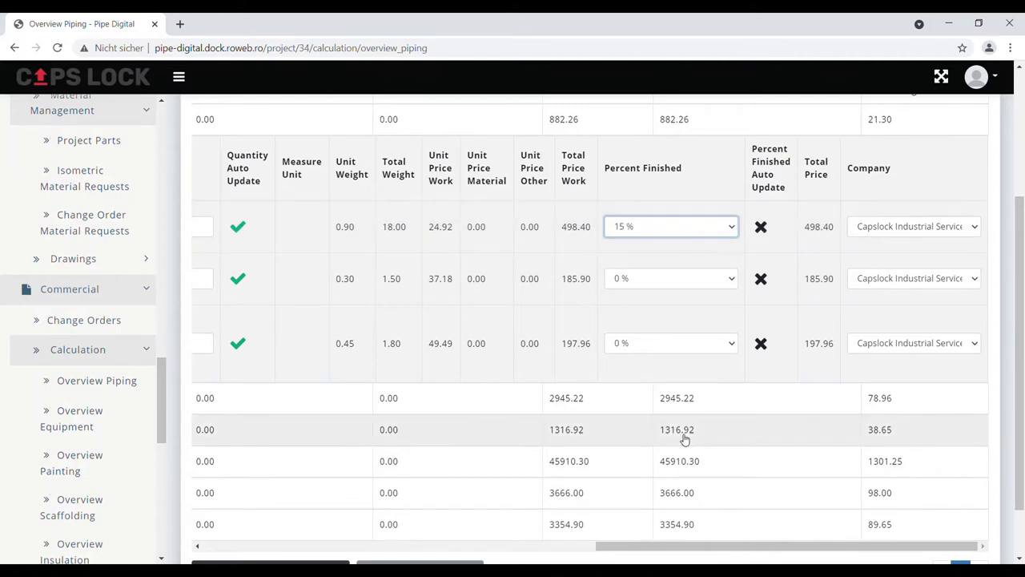
# Step: Check the elbow's percent finished choices and the pipe's company choices in GEN-ISO-001, and collapse its part details
pyautogui.click(669, 280)
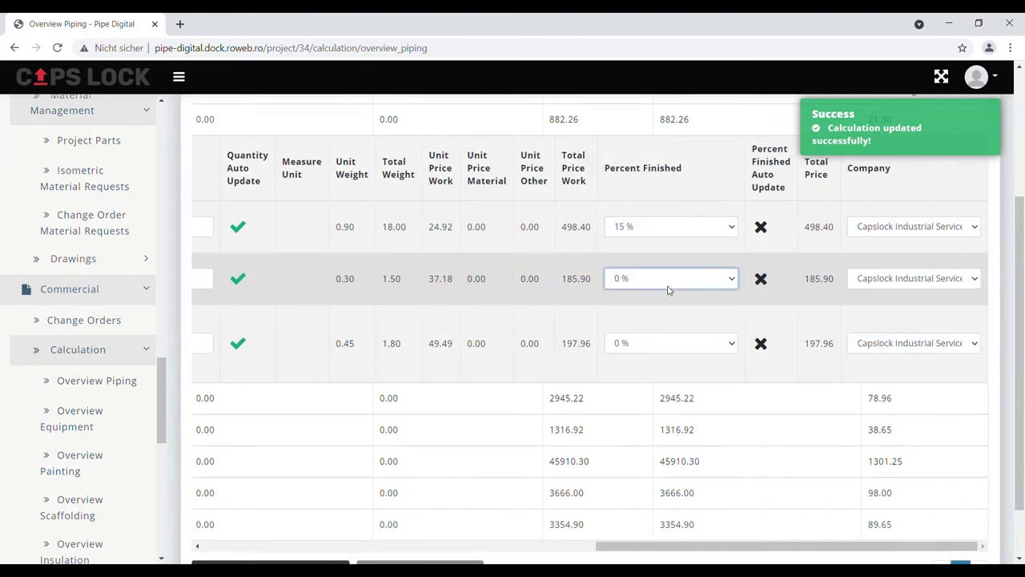
pyautogui.click(658, 448)
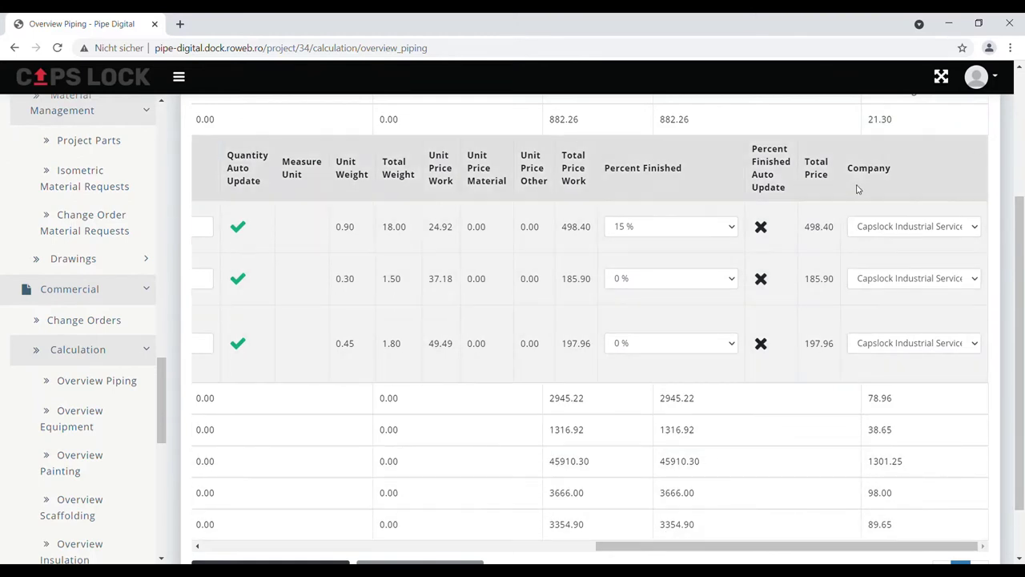
pyautogui.click(904, 227)
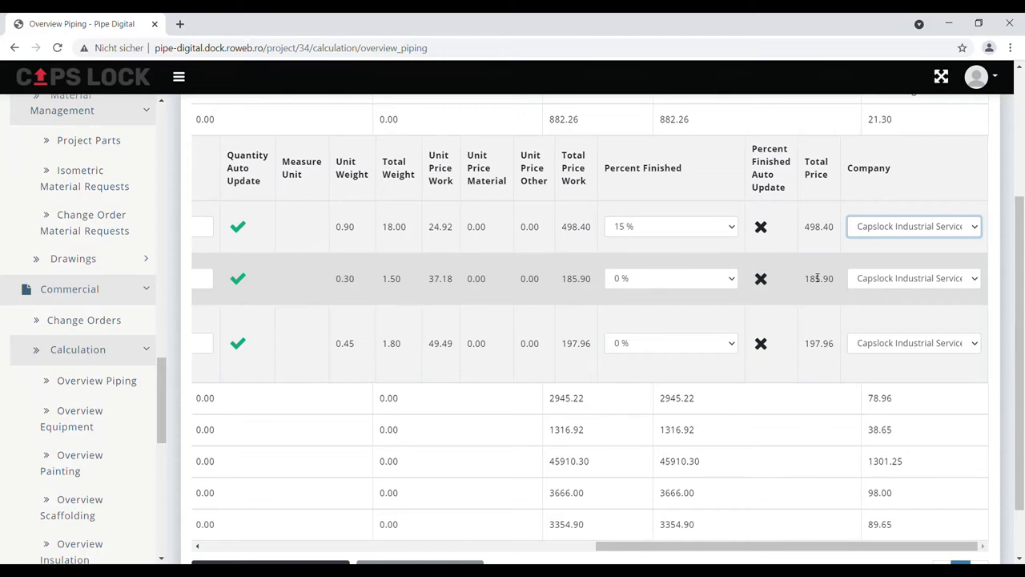
pyautogui.scroll(1, 817, 278)
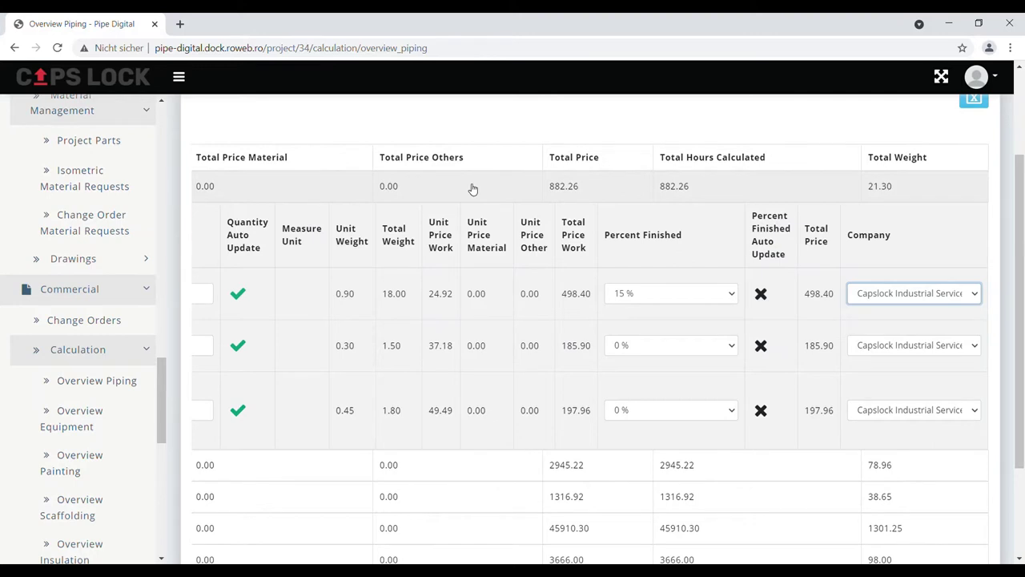
pyautogui.click(473, 189)
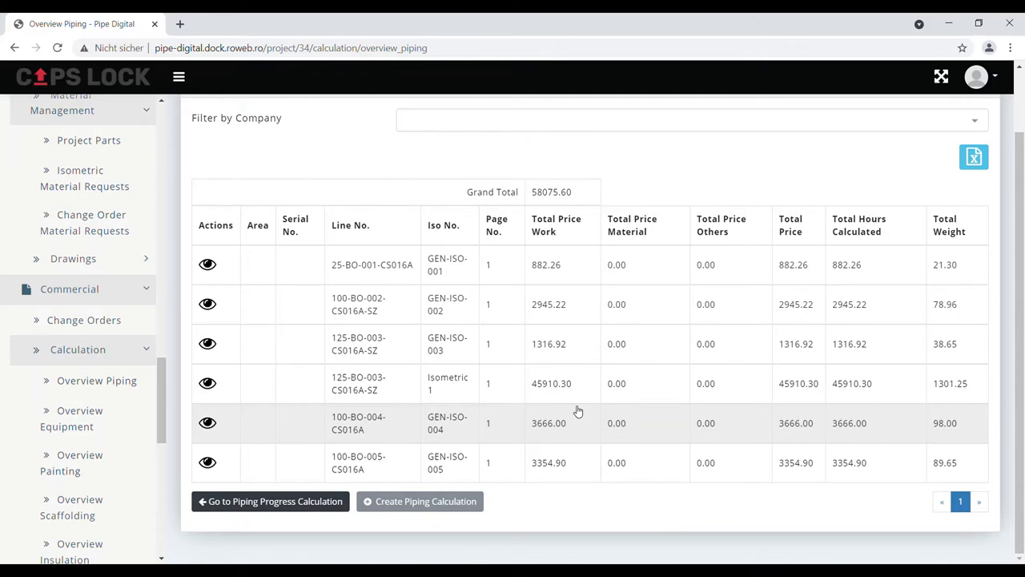
# Step: Open the Piping Calculation under Progress and examine the progress status, work values and weights of each isometric
pyautogui.scroll(2, 578, 411)
pyautogui.scroll(5, 98, 284)
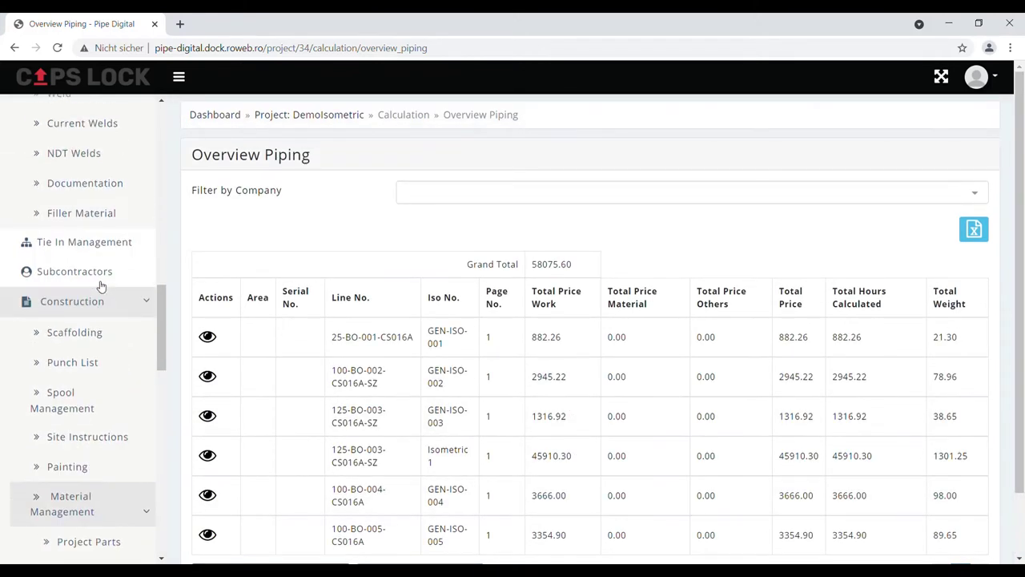
pyautogui.scroll(9, 100, 284)
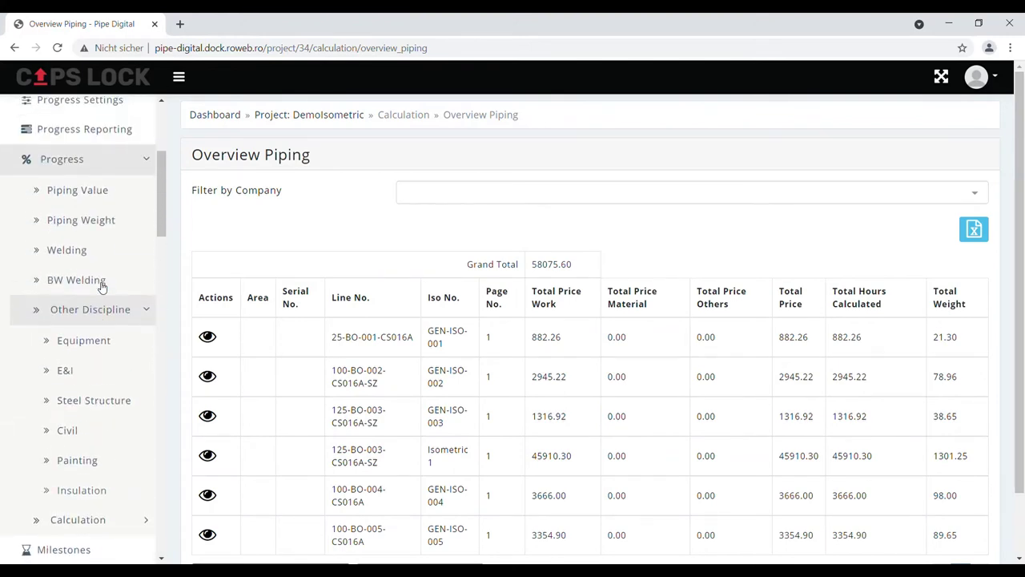
pyautogui.scroll(3, 102, 286)
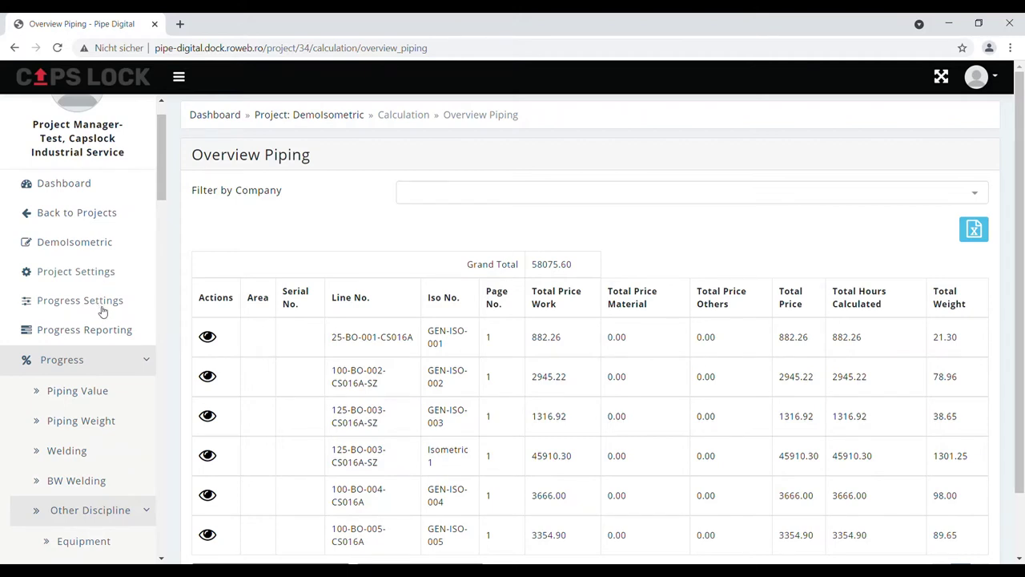
pyautogui.scroll(-5, 99, 403)
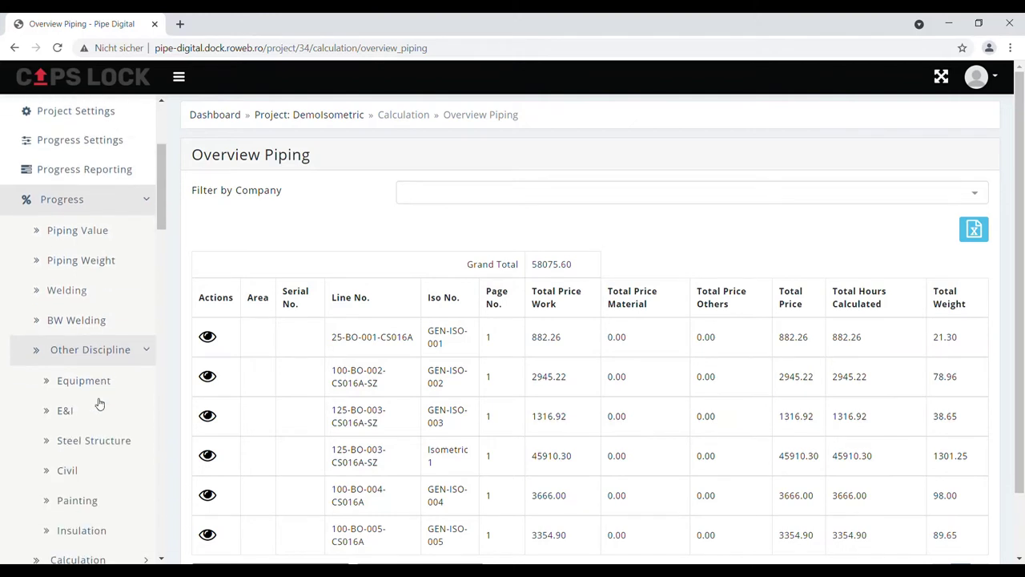
pyautogui.scroll(-3, 100, 400)
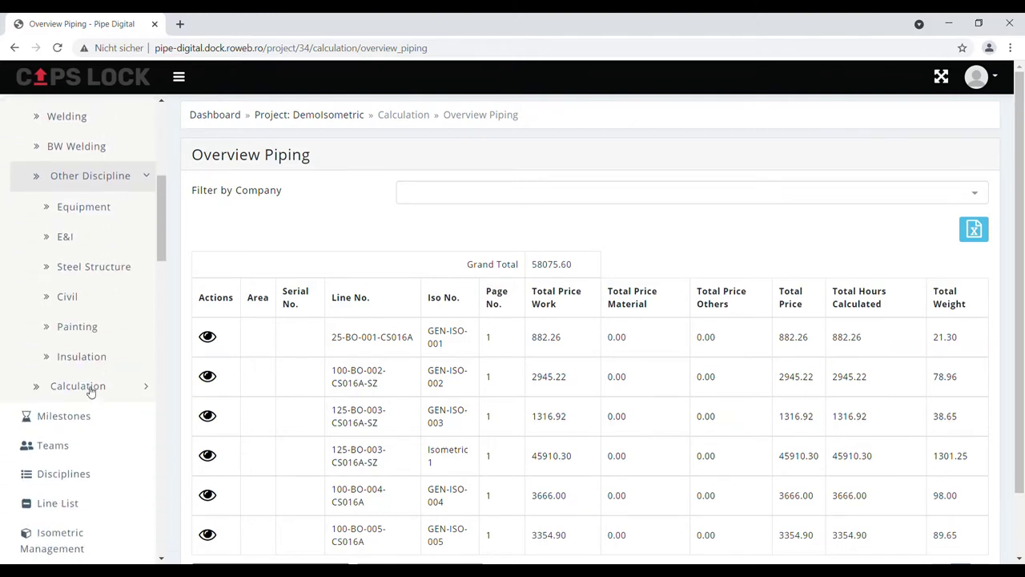
pyautogui.click(91, 389)
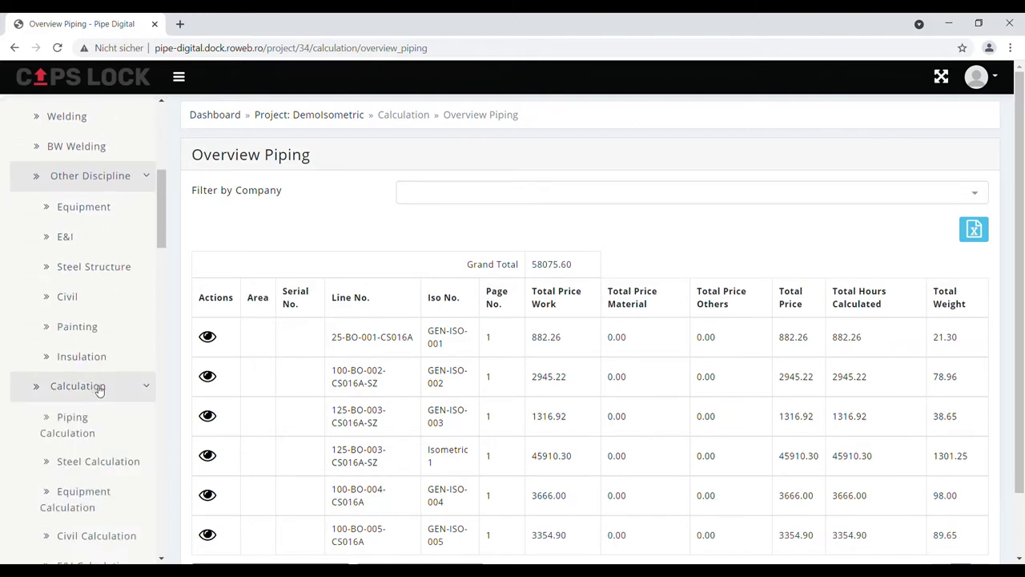
pyautogui.click(80, 413)
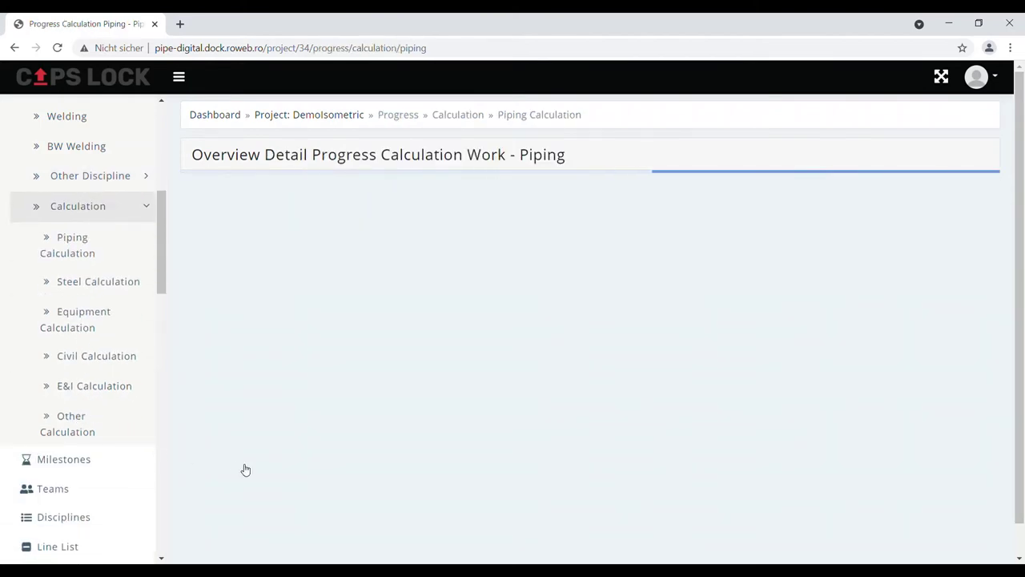
pyautogui.scroll(-2, 476, 457)
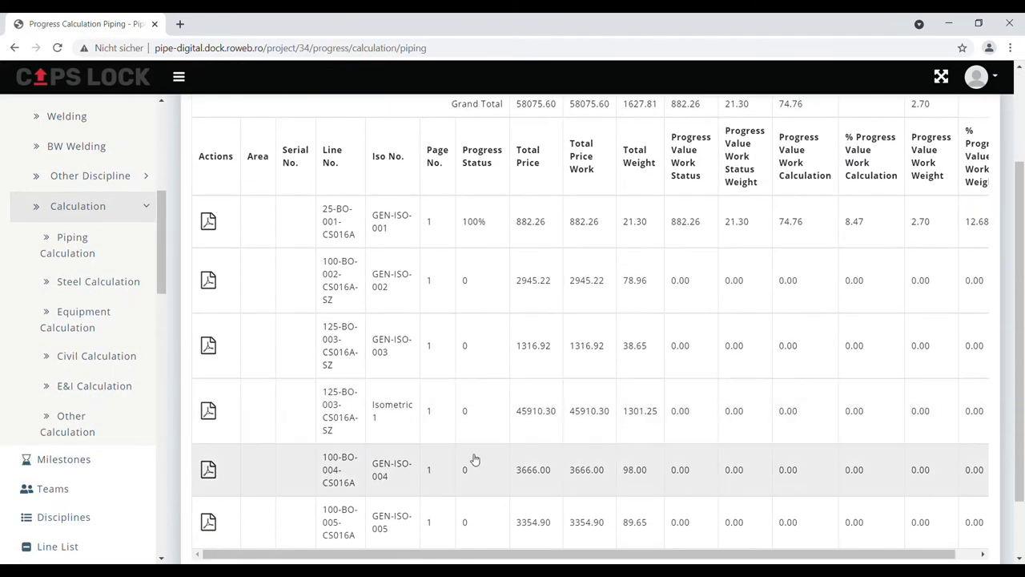
pyautogui.scroll(2, 865, 336)
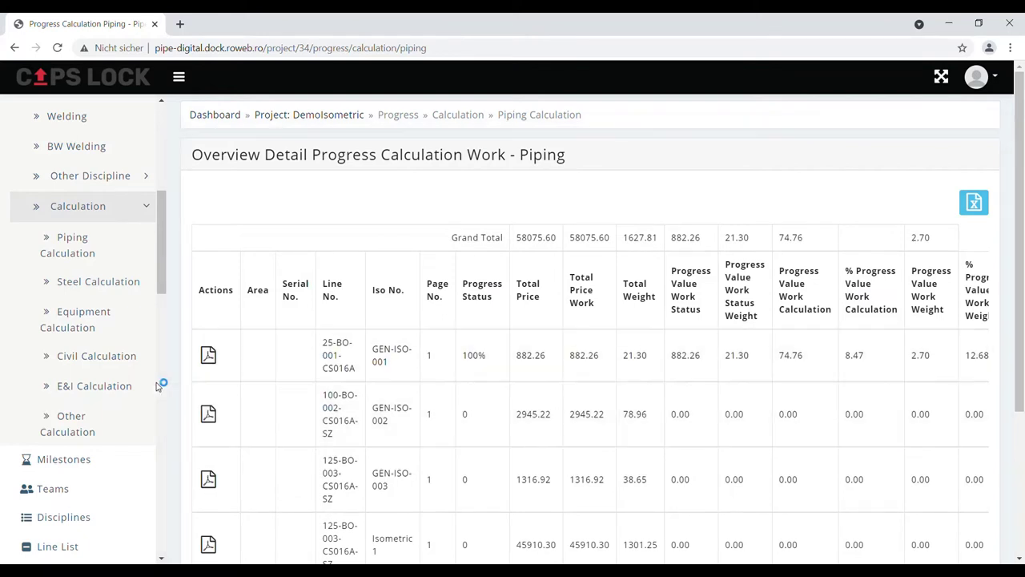
# Step: Open Isometric Management and import the isometric file with the updated revisions
pyautogui.scroll(-2, 71, 419)
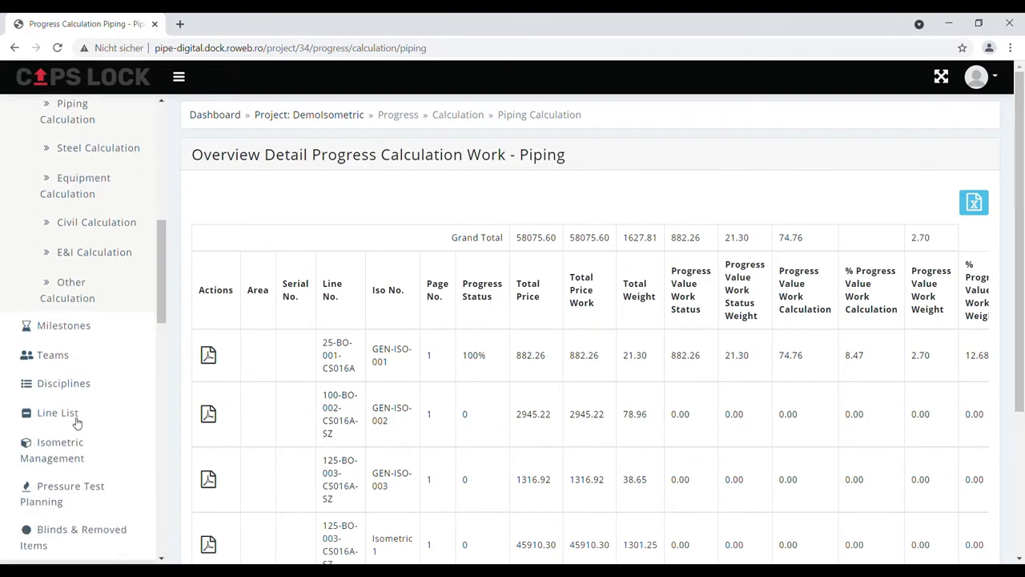
pyautogui.click(35, 454)
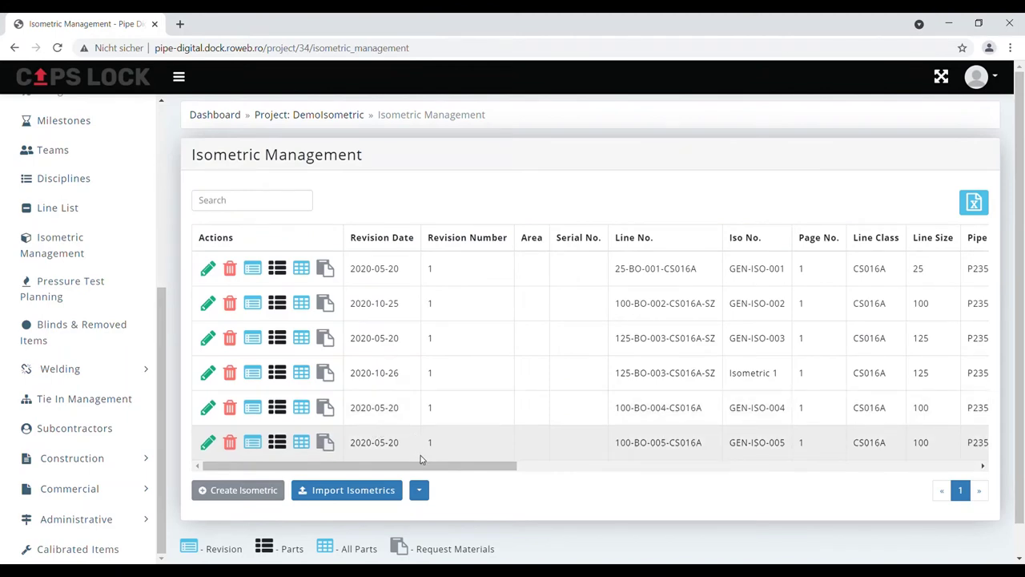
pyautogui.moveTo(424, 468); pyautogui.dragTo(460, 494)
pyautogui.click(360, 492)
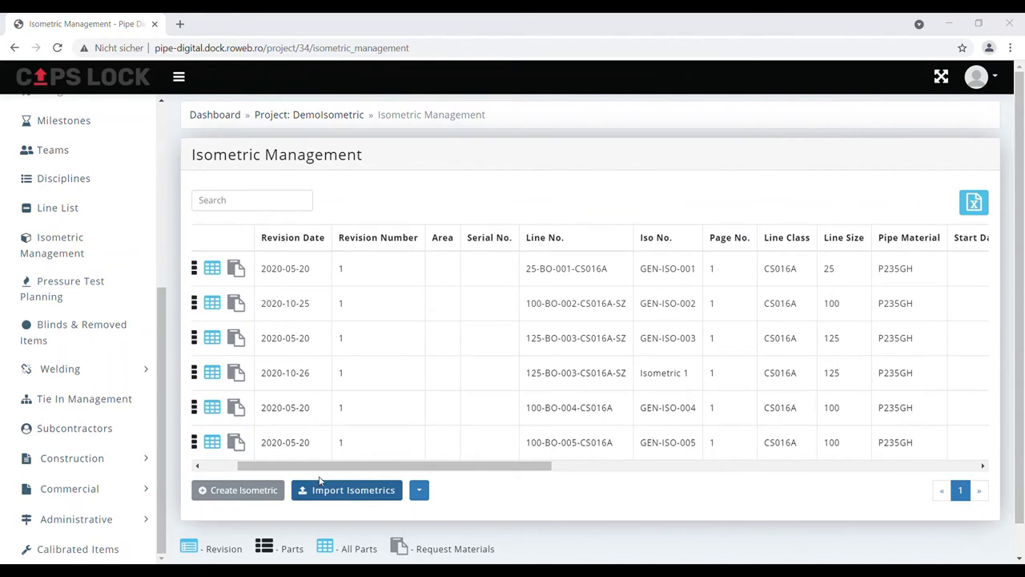
pyautogui.doubleClick(193, 188)
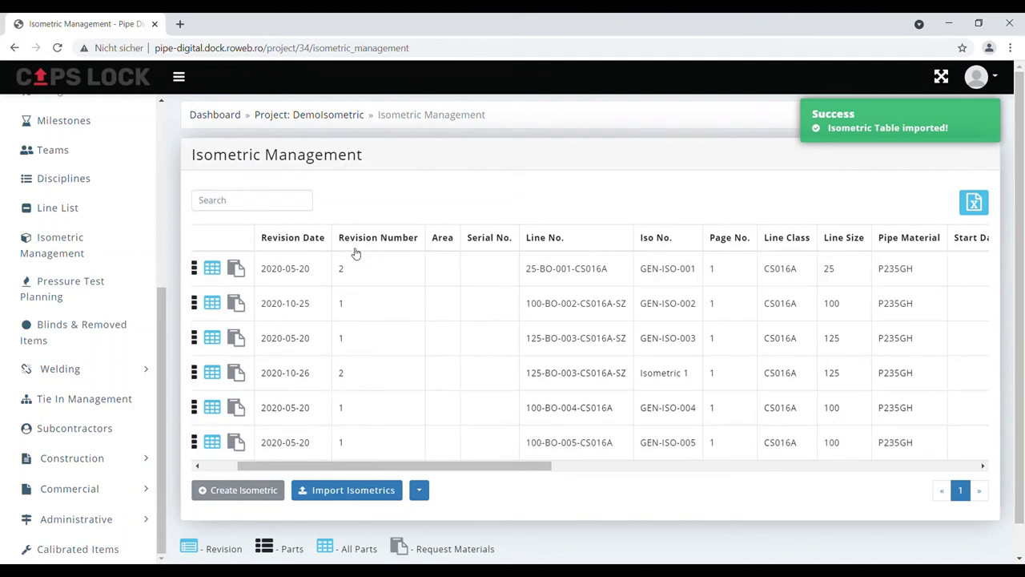
pyautogui.hscroll(-3, 475, 473)
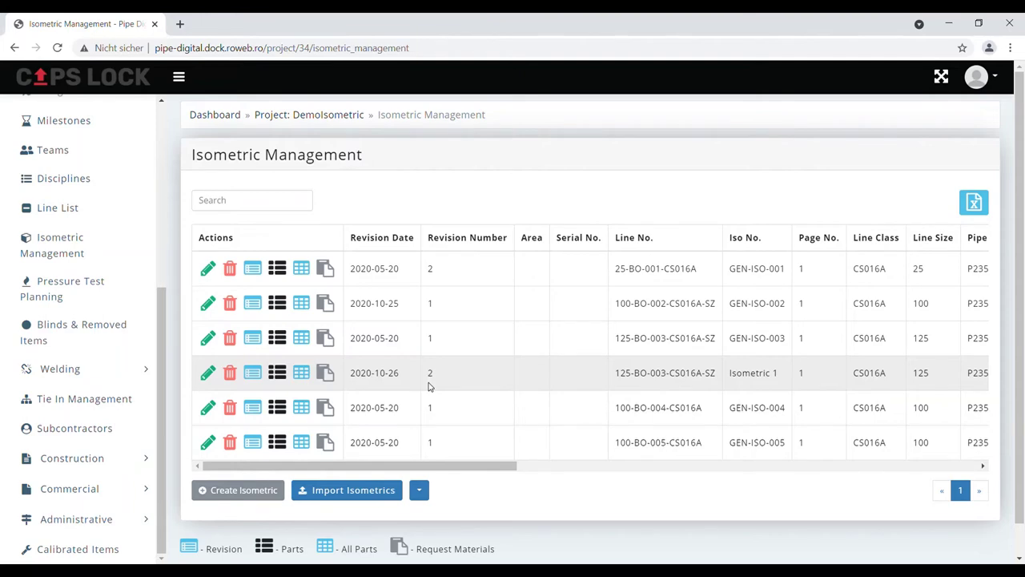
# Step: Open the revision control of GEN-ISO-001 and check the new revision form without saving it
pyautogui.click(252, 268)
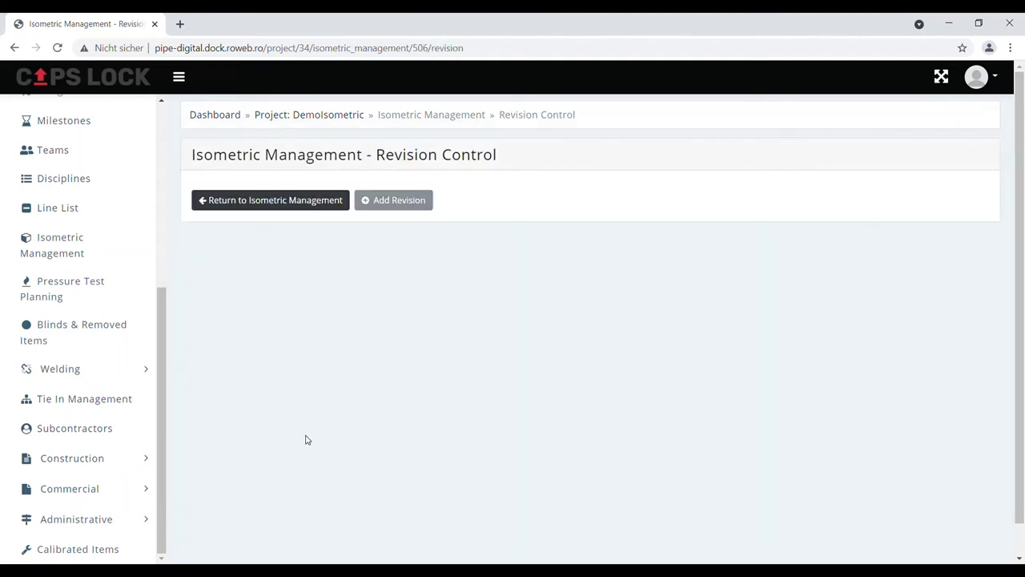
pyautogui.click(410, 302)
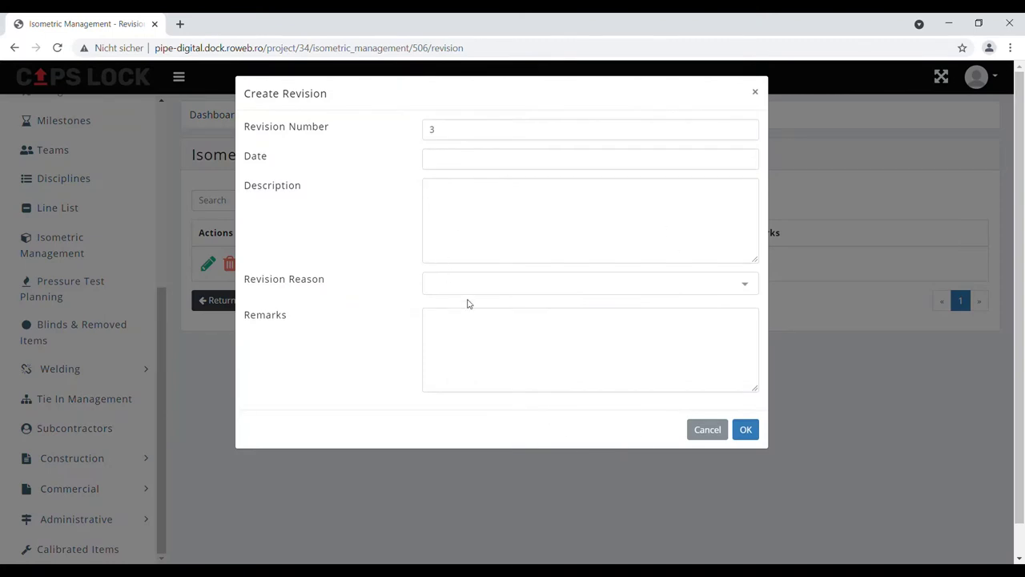
pyautogui.click(736, 435)
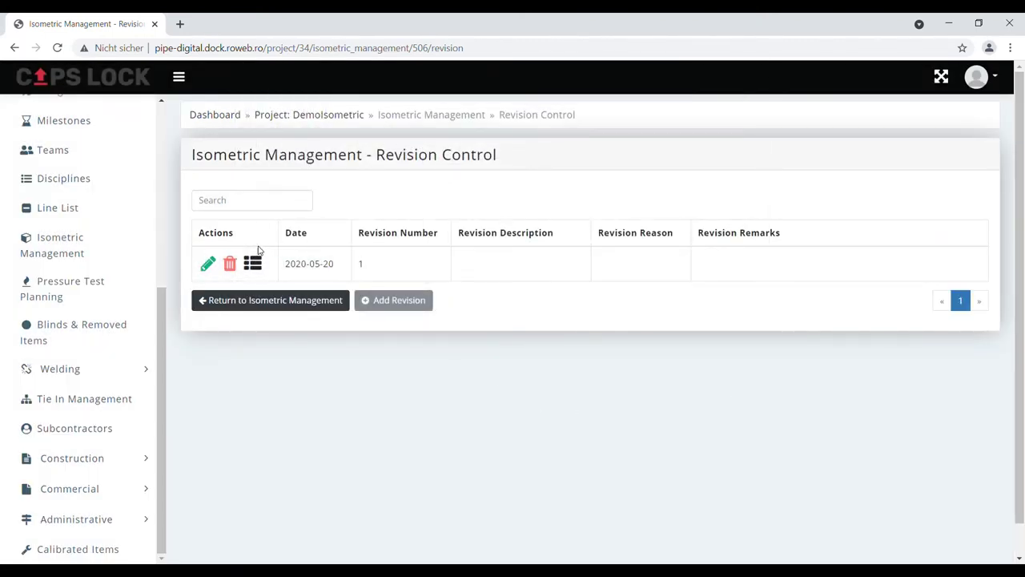
# Step: Examine the details, uploaded files, working history and spools of GEN-ISO-001's revision 1, and close it unchanged
pyautogui.click(210, 264)
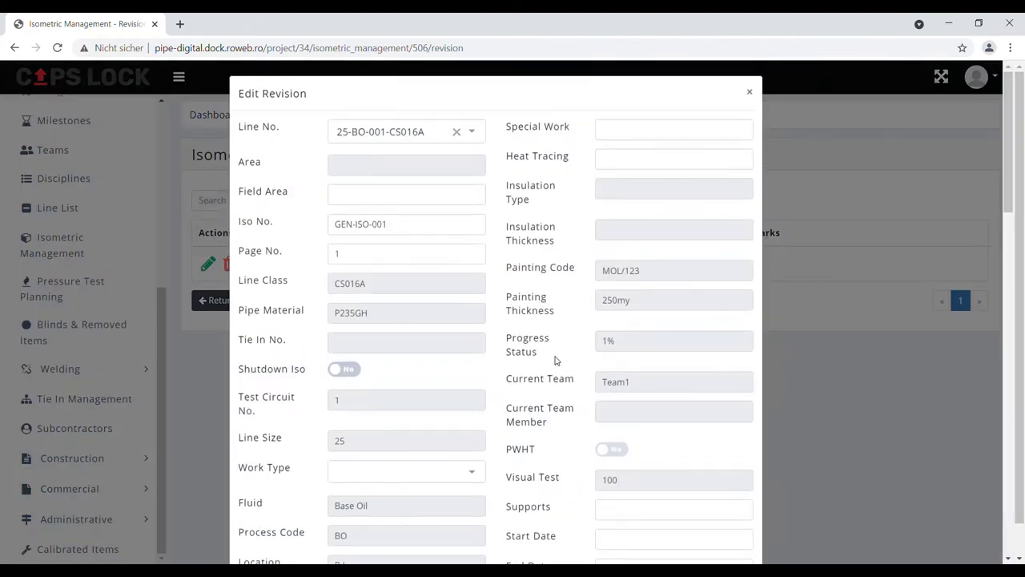
pyautogui.scroll(-5, 554, 360)
pyautogui.scroll(-9, 555, 361)
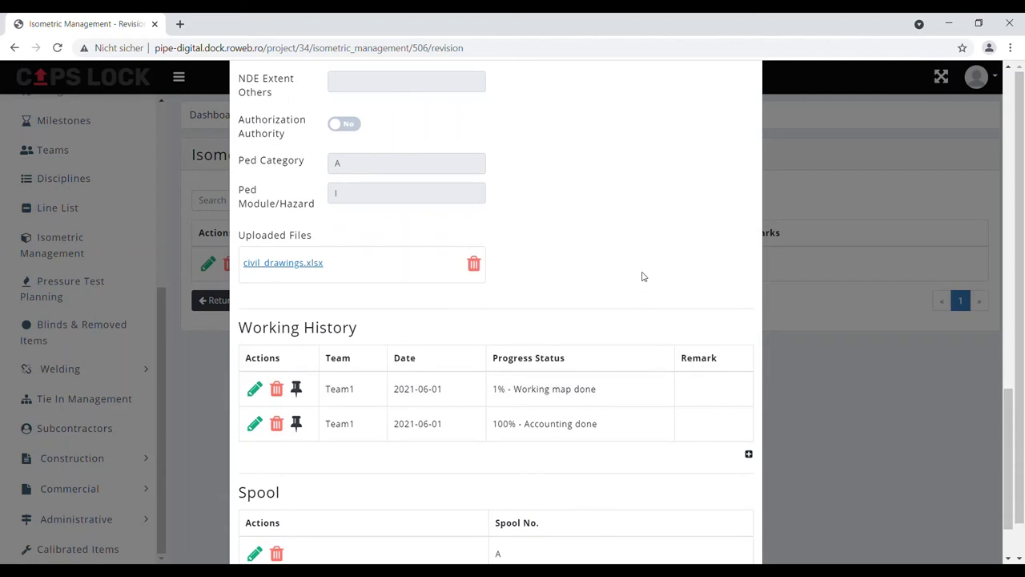
pyautogui.scroll(-1, 532, 336)
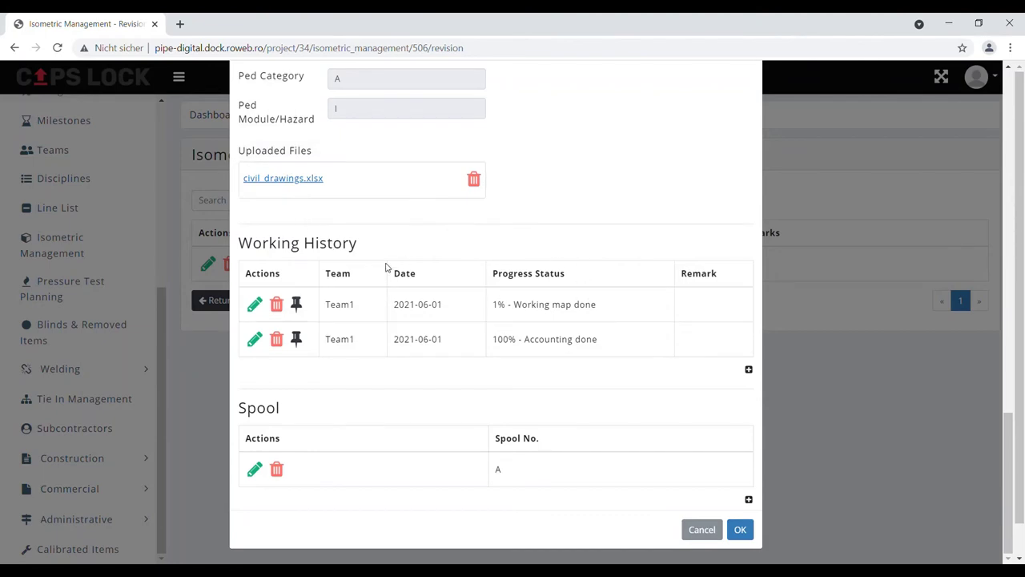
pyautogui.click(710, 529)
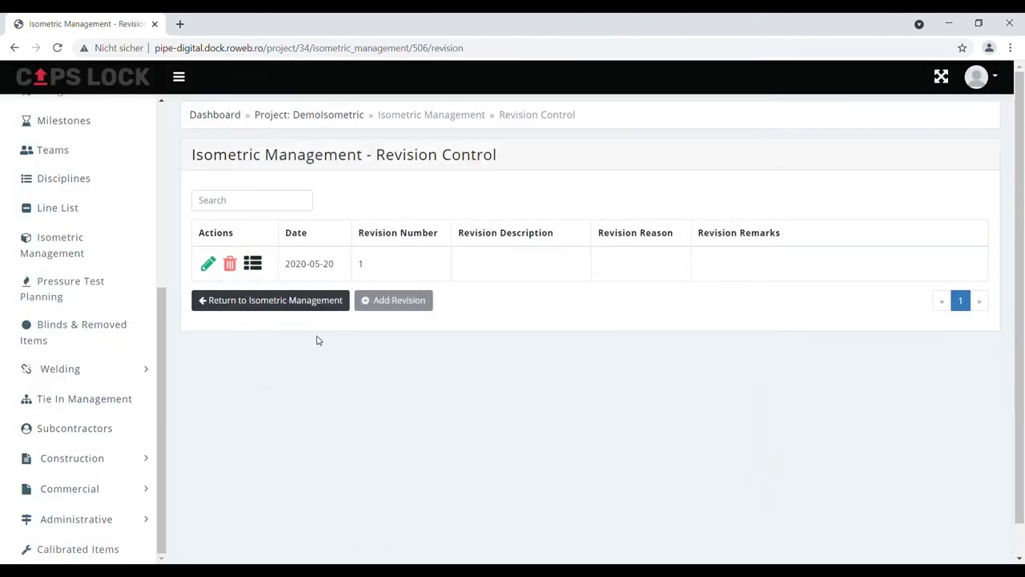
# Step: Check the parts and quantities of GEN-ISO-001's revision 1, and return to the isometric list
pyautogui.click(253, 264)
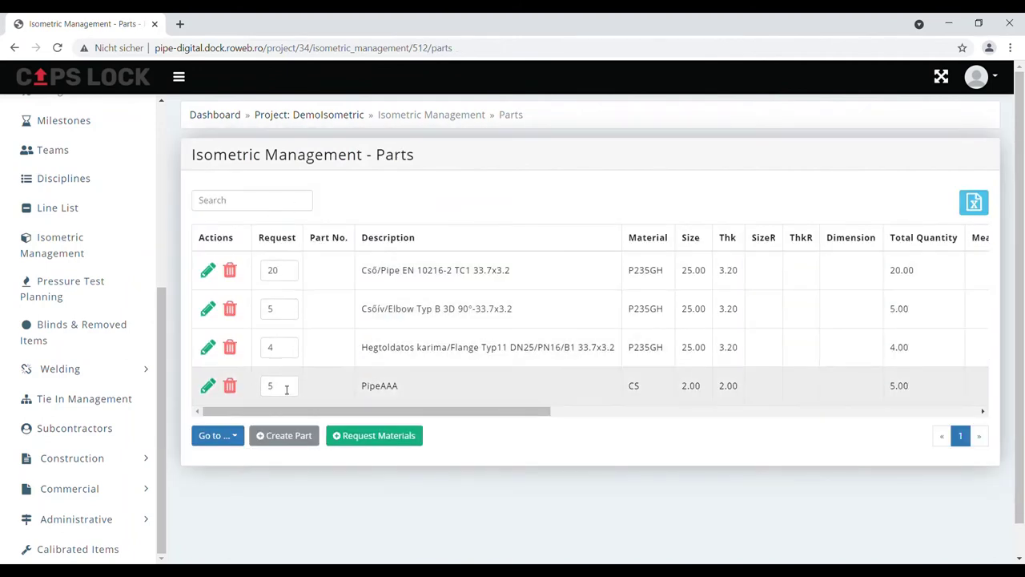
pyautogui.click(238, 438)
pyautogui.click(238, 460)
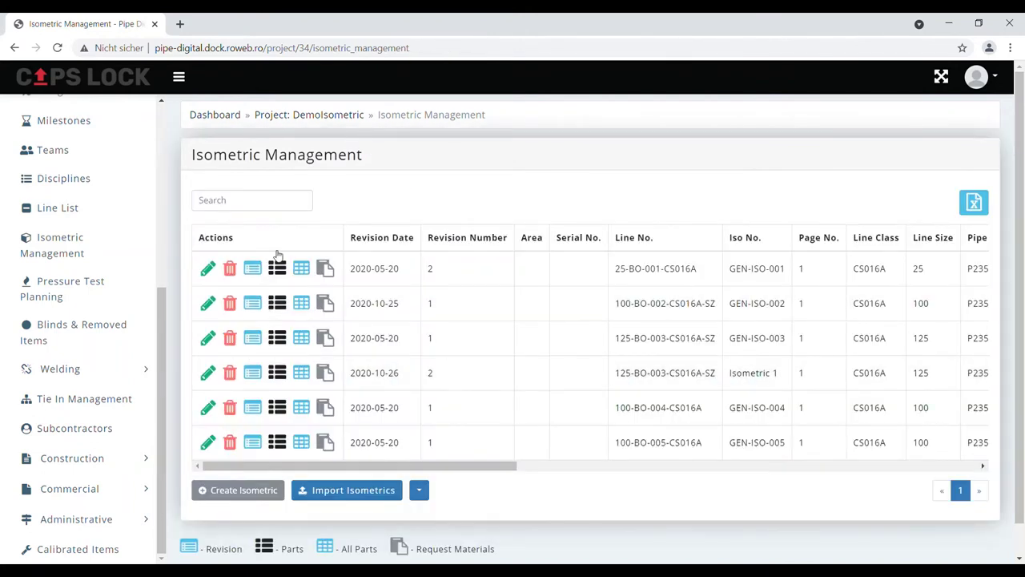
# Step: Open the current parts of GEN-ISO-001 and compare their total quantities with the old ones from the previous revision
pyautogui.click(281, 272)
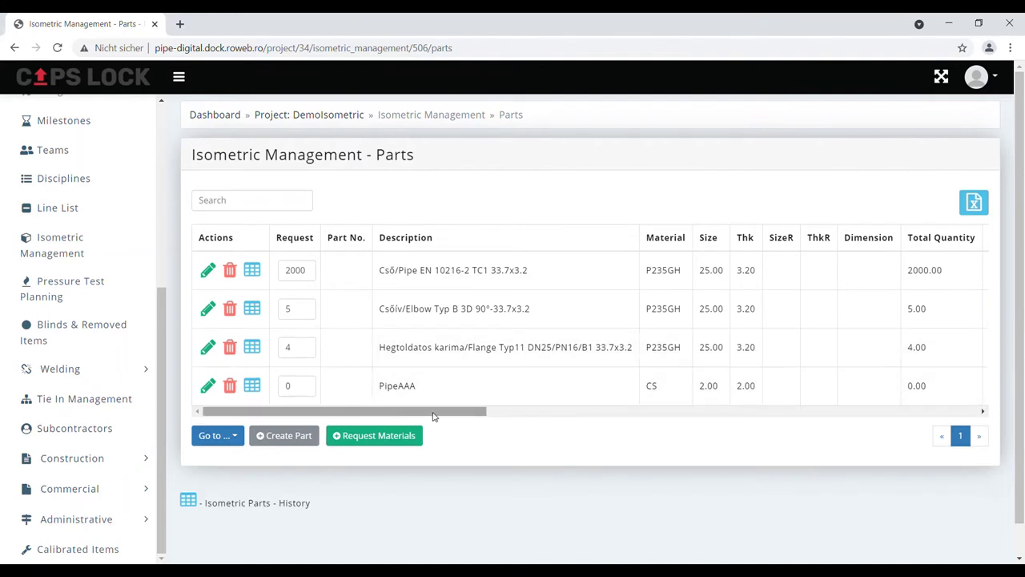
pyautogui.moveTo(435, 413); pyautogui.dragTo(1022, 425)
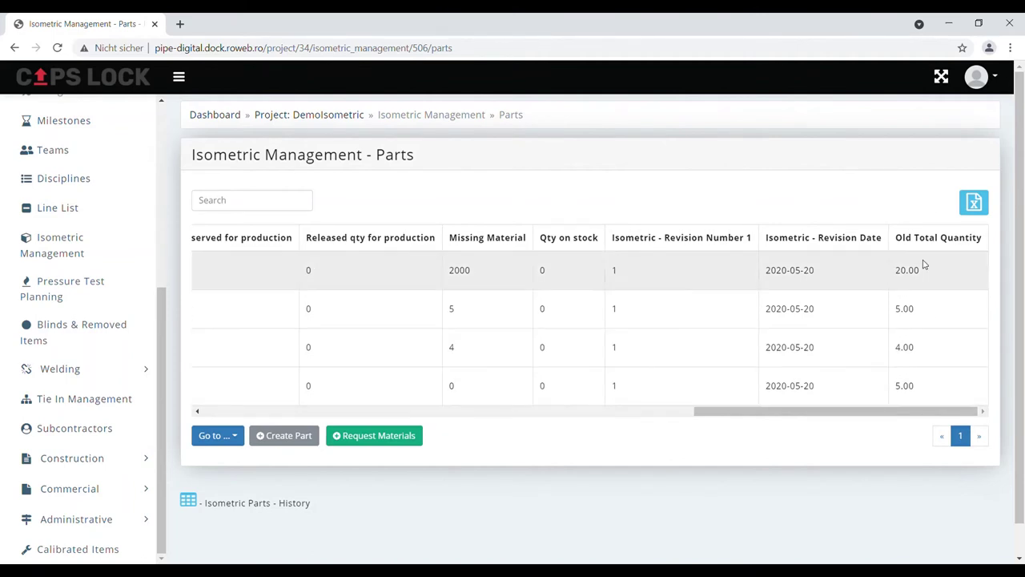
pyautogui.moveTo(888, 413); pyautogui.dragTo(393, 416)
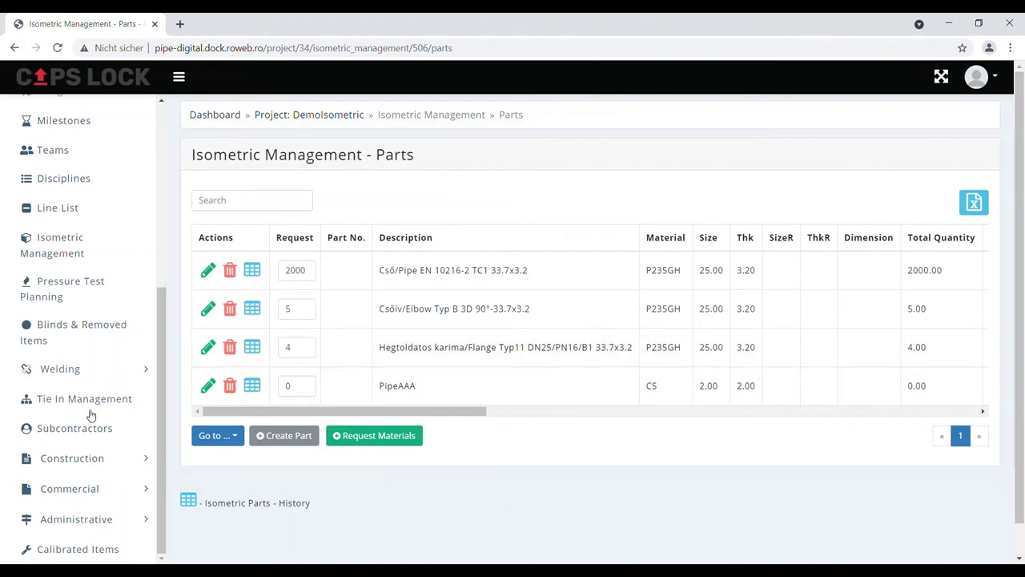
# Step: Open the Project Parts list in the Material Management section of Construction
pyautogui.scroll(-1, 75, 458)
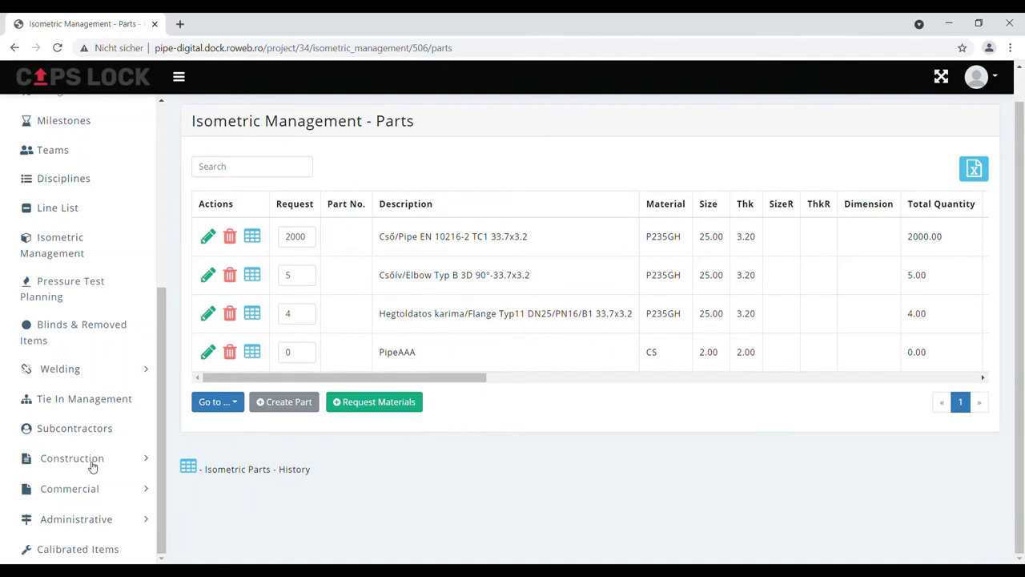
pyautogui.click(62, 458)
pyautogui.scroll(-3, 63, 463)
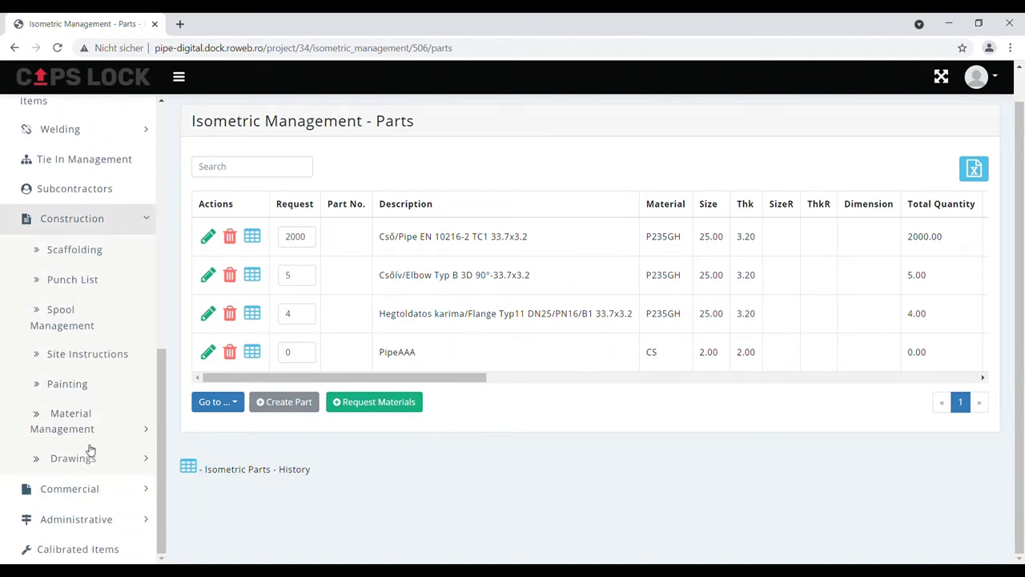
pyautogui.click(84, 418)
pyautogui.click(110, 463)
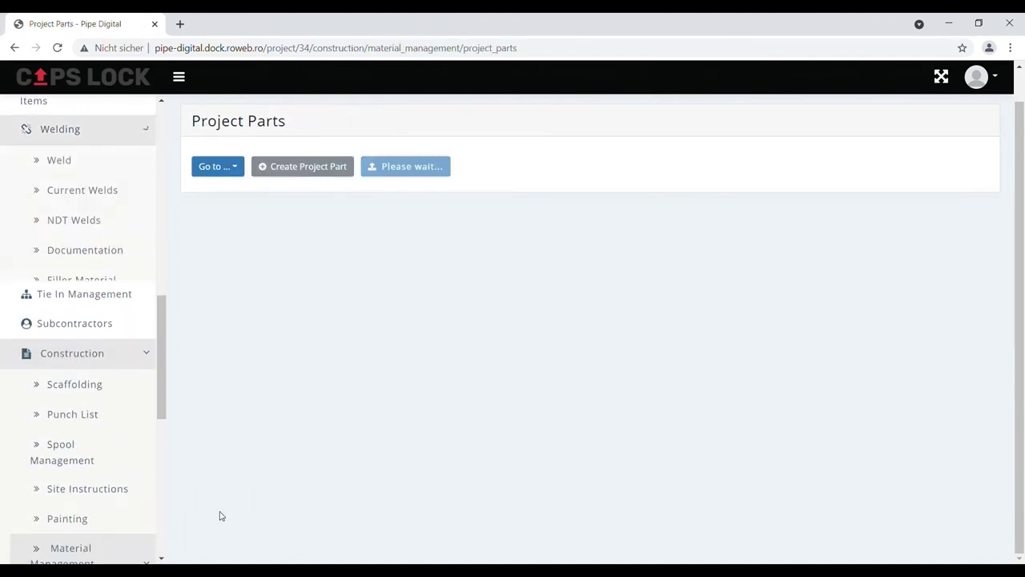
pyautogui.scroll(-3, 522, 512)
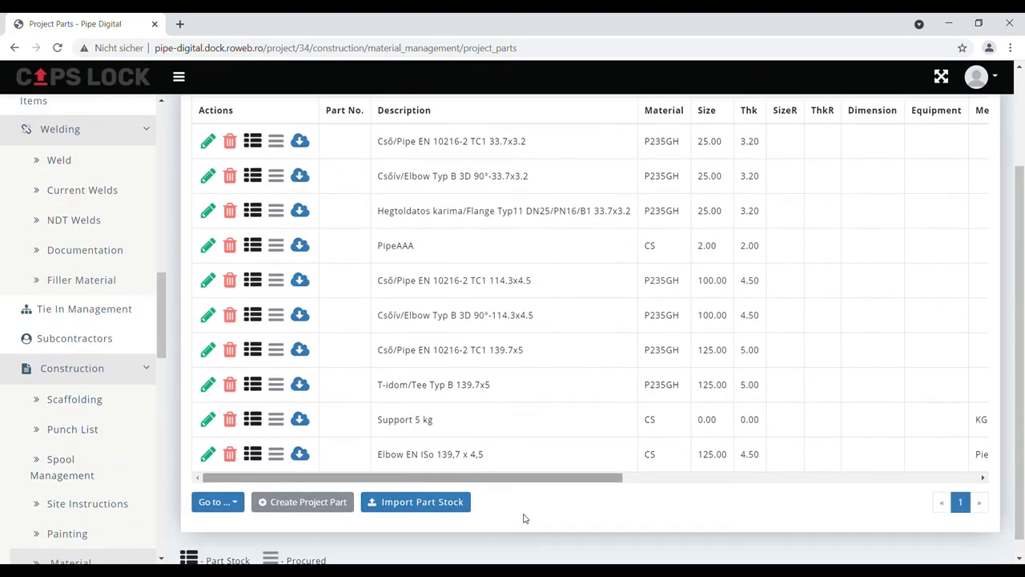
# Step: Examine the project parts' procured, total, not procured, on hold, in stock, reserved and delivered quantities
pyautogui.moveTo(566, 461); pyautogui.dragTo(929, 483)
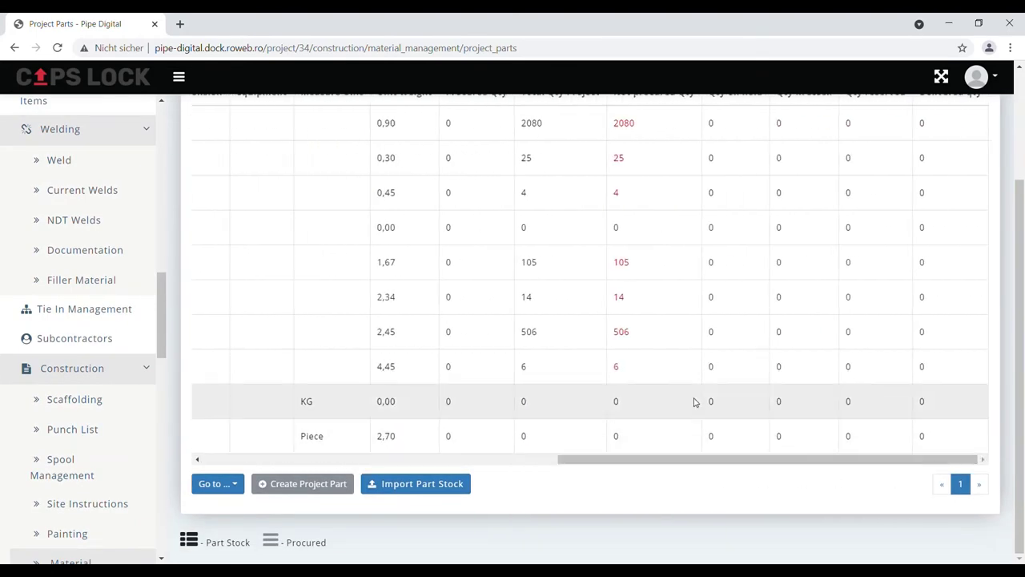
pyautogui.scroll(2, 693, 400)
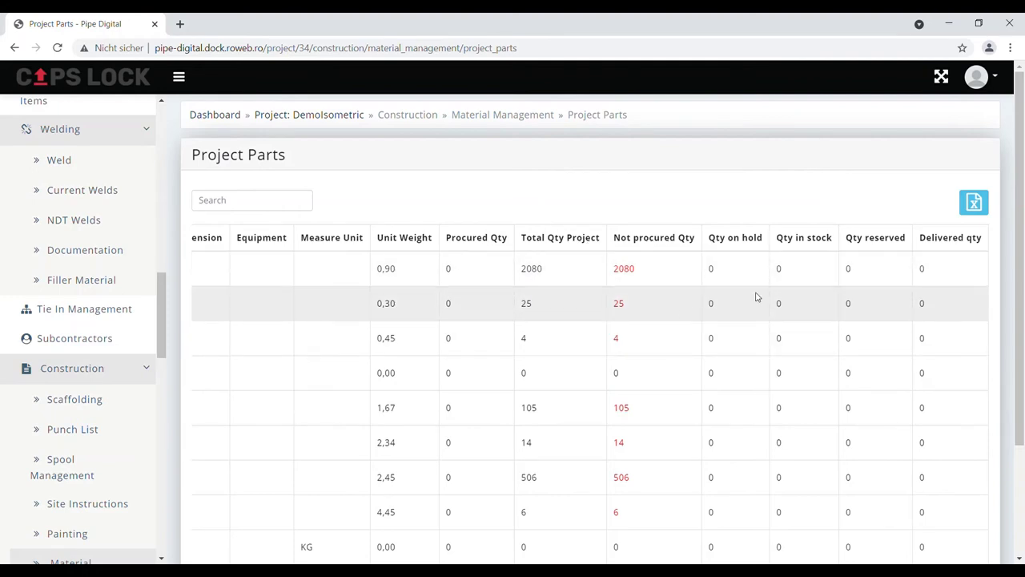
pyautogui.scroll(-1, 633, 545)
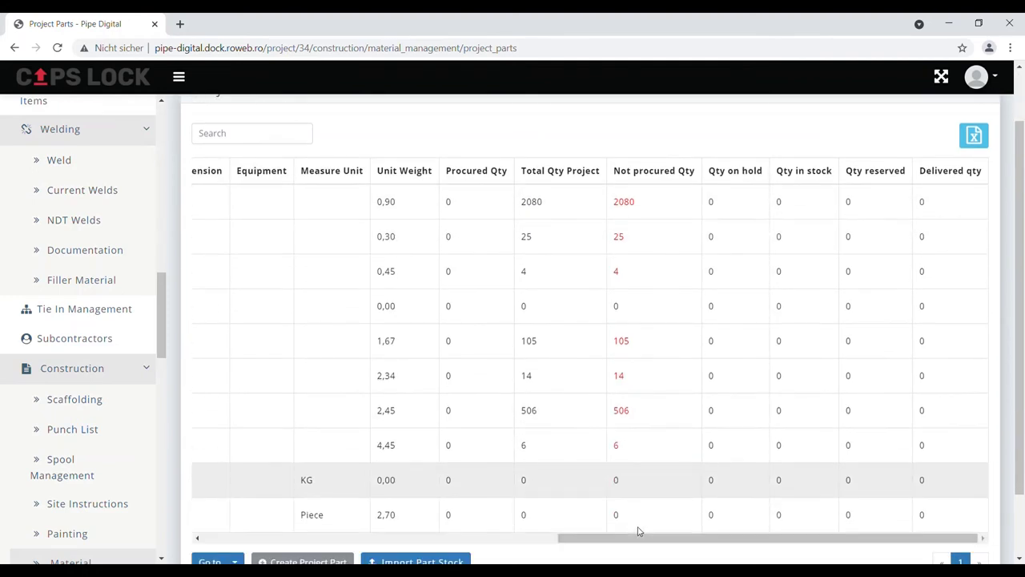
pyautogui.scroll(-1, 641, 528)
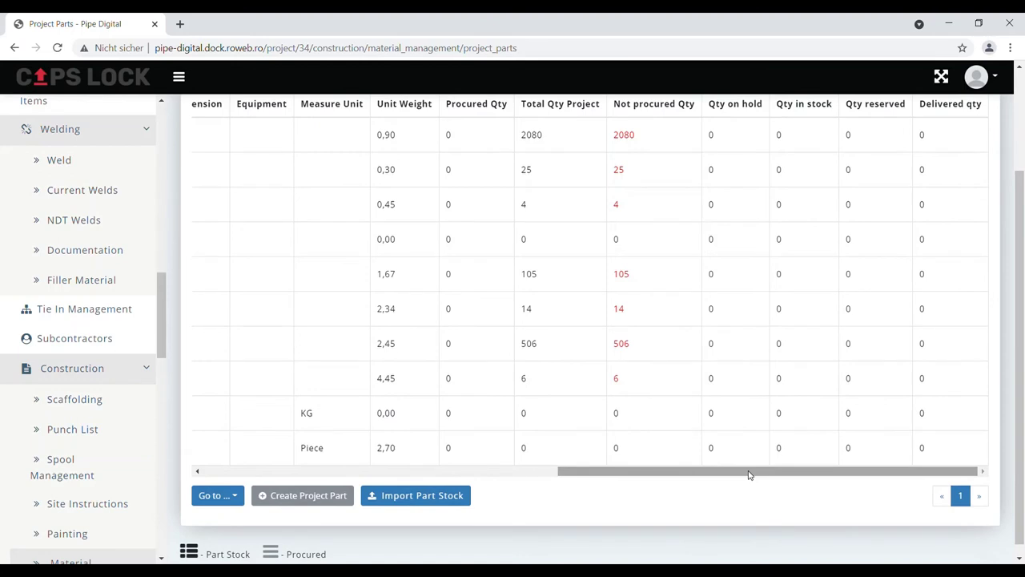
pyautogui.moveTo(748, 474); pyautogui.dragTo(815, 491)
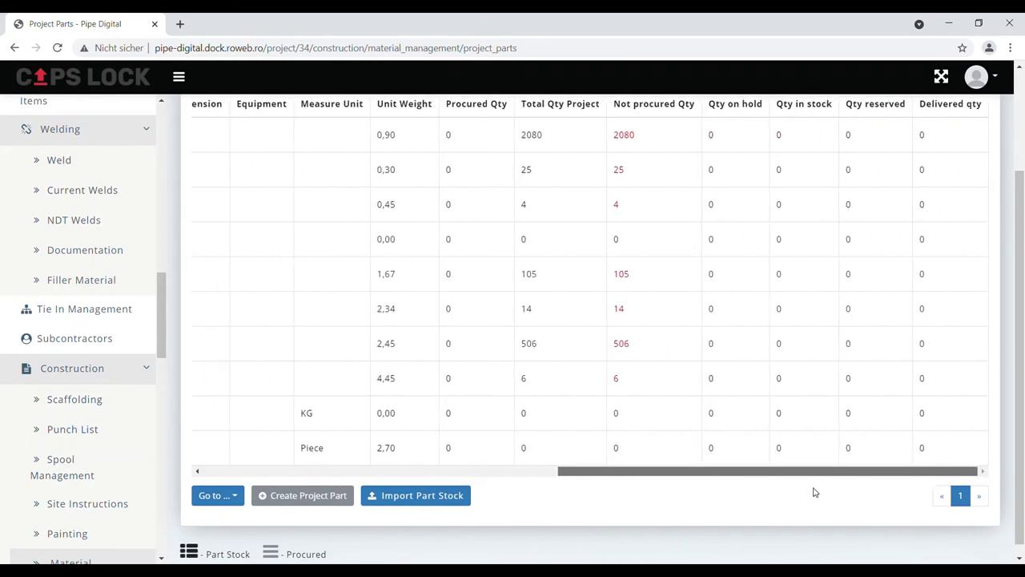
pyautogui.scroll(2, 759, 396)
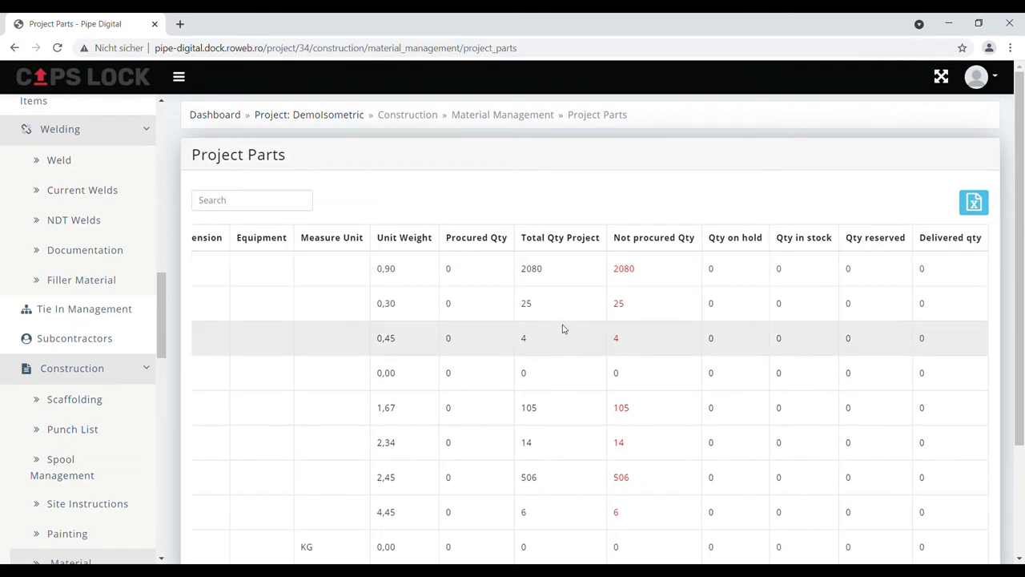
pyautogui.scroll(-1, 691, 480)
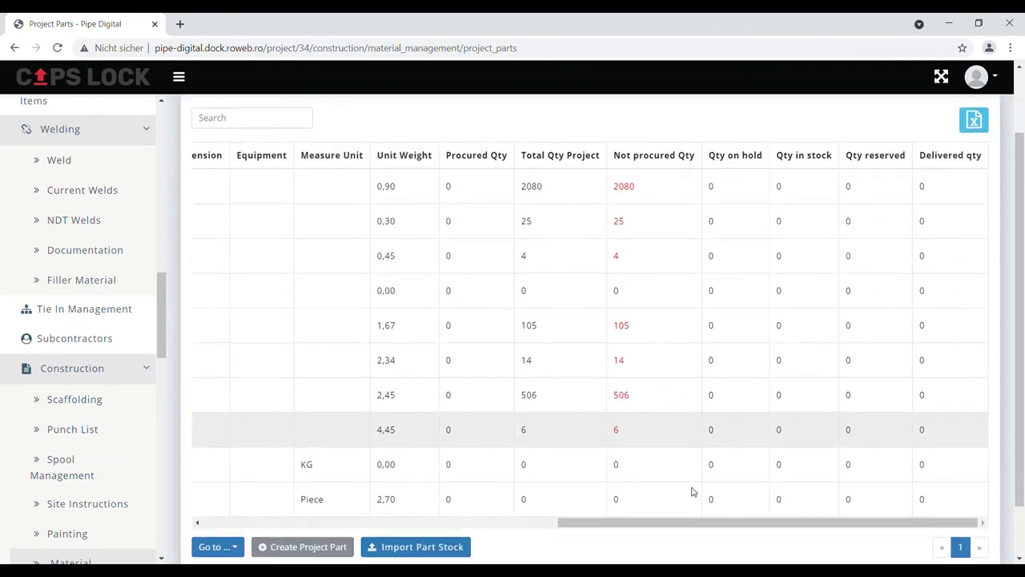
pyautogui.scroll(-1, 692, 492)
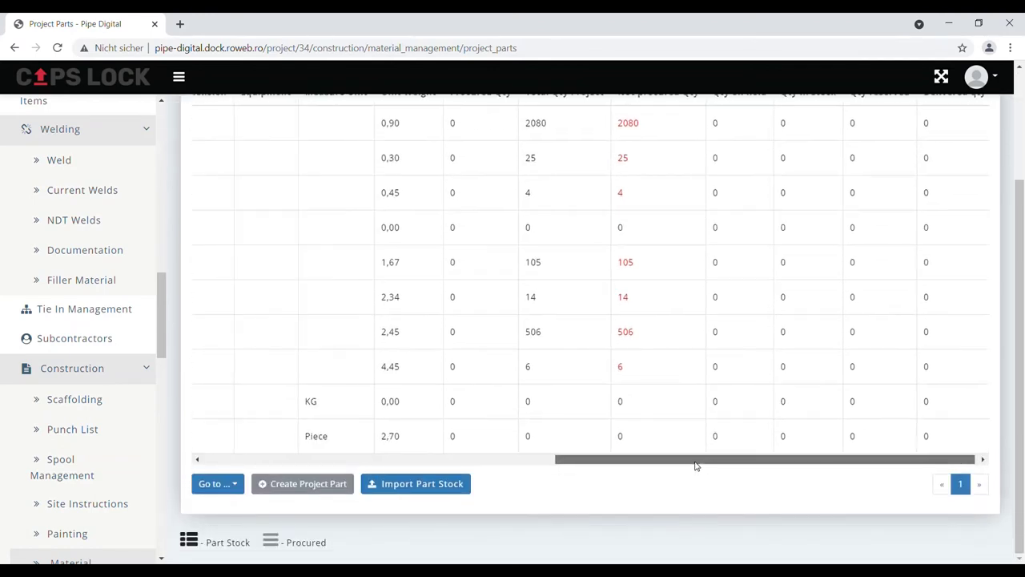
# Step: Start a new part stock entry for the 33.7x3.2 Cső/Pipe EN 10216-2 TC1 with status Stock
pyautogui.moveTo(696, 463); pyautogui.dragTo(341, 461)
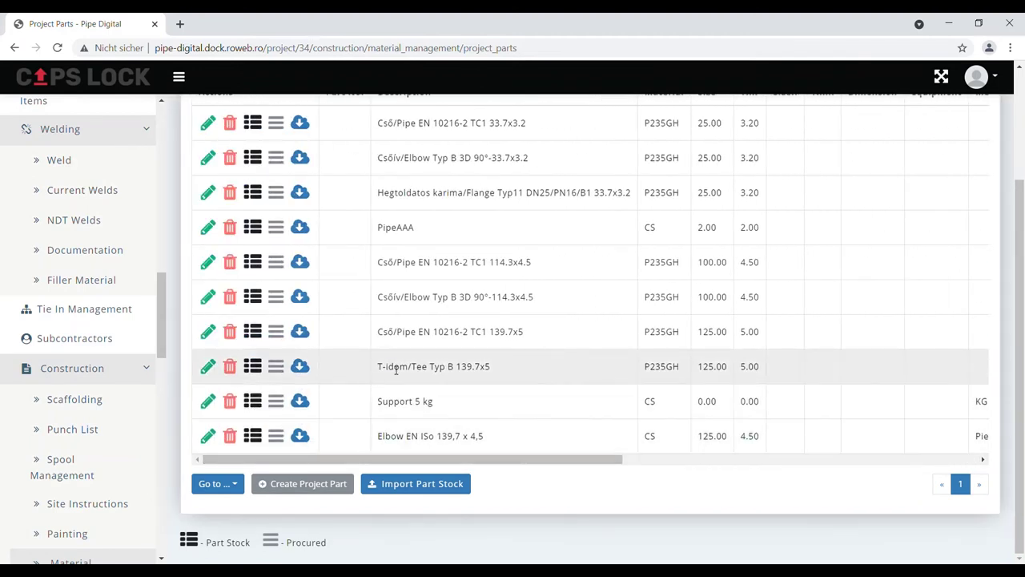
pyautogui.scroll(1, 396, 369)
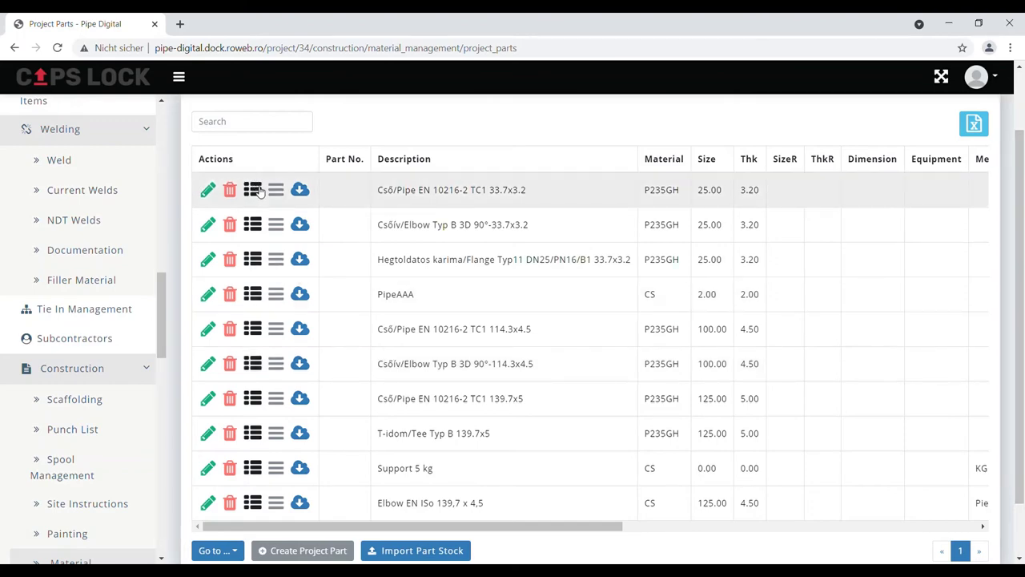
pyautogui.click(253, 190)
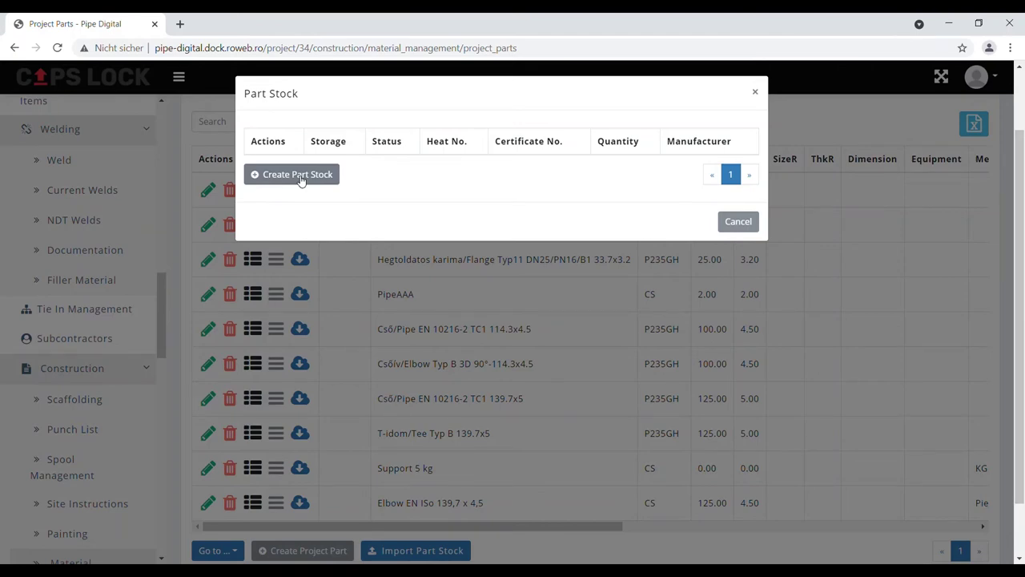
pyautogui.click(301, 180)
pyautogui.click(495, 201)
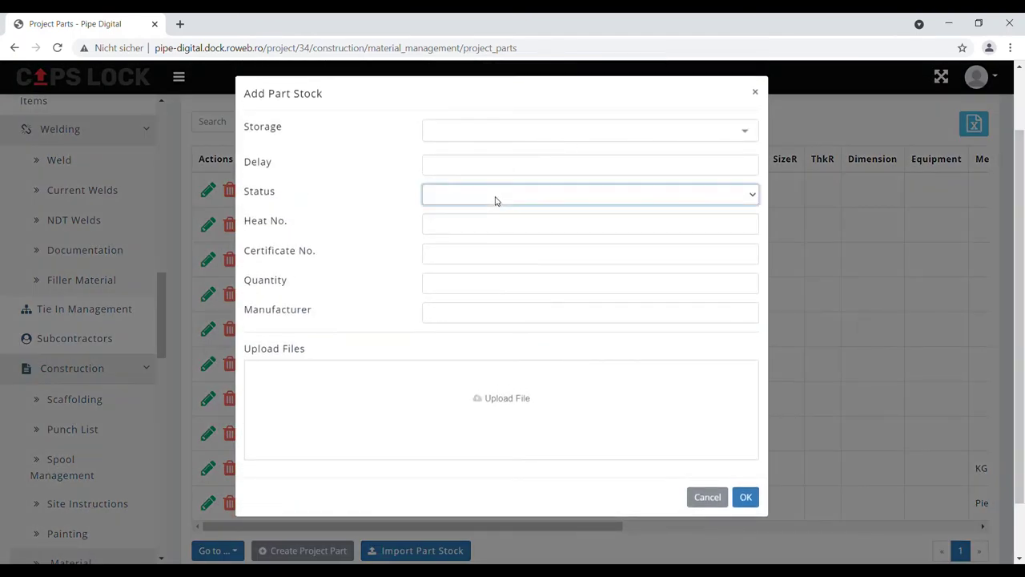
pyautogui.click(495, 230)
# Step: Enter heat number Heat1, certificate number Cert1, quantity 100 and manufacturer Man xy for the part stock, and save it
pyautogui.click(462, 234)
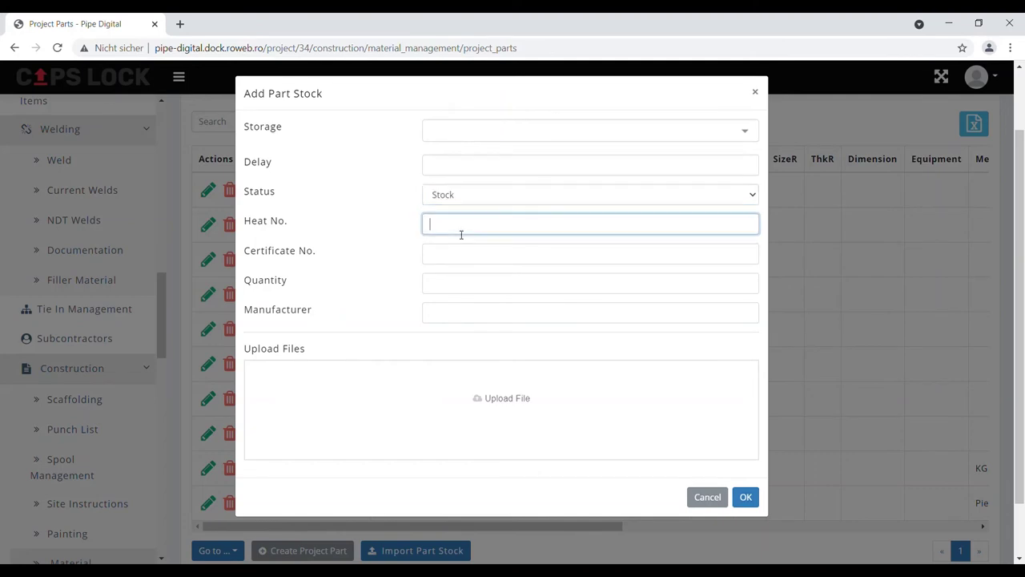
pyautogui.write('Heat1')
pyautogui.click(459, 254)
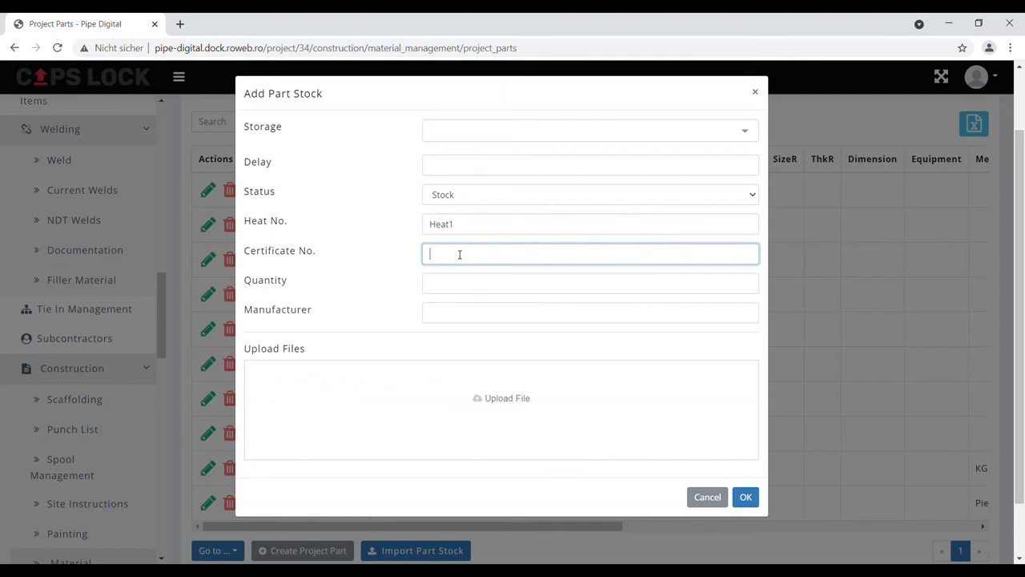
pyautogui.write('Cert1')
pyautogui.click(504, 291)
pyautogui.write('100')
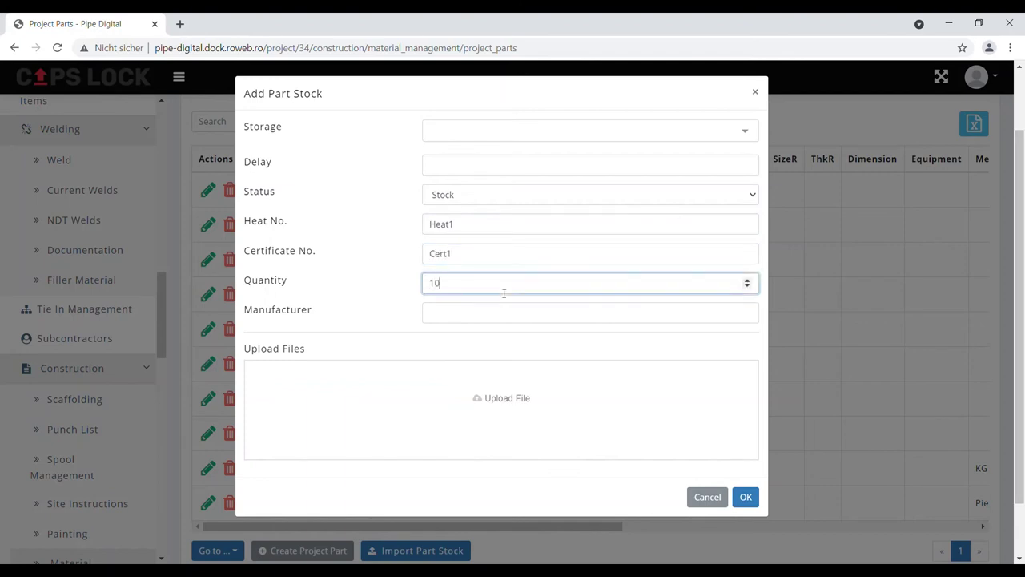
pyautogui.click(509, 323)
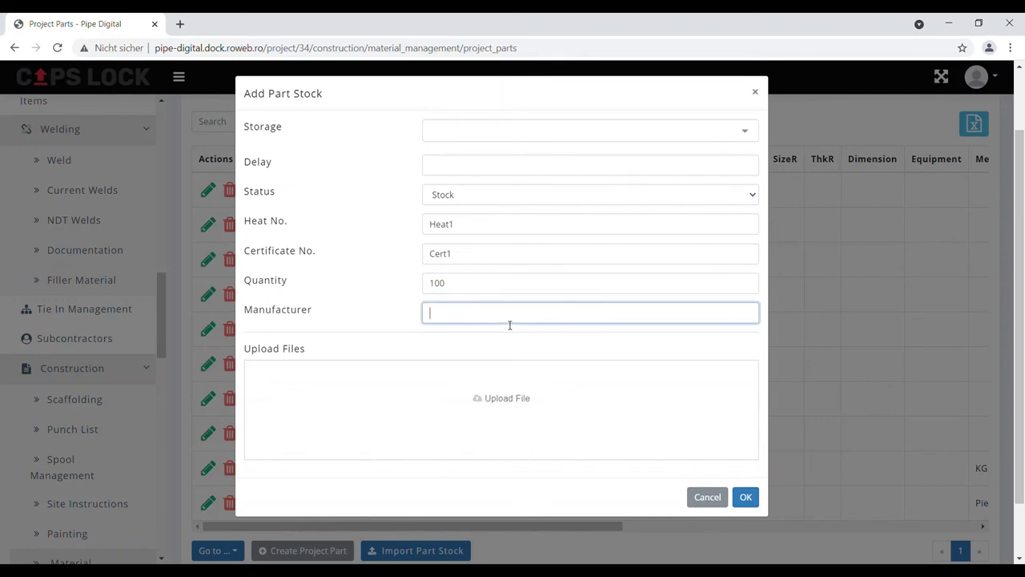
pyautogui.write('Man xy')
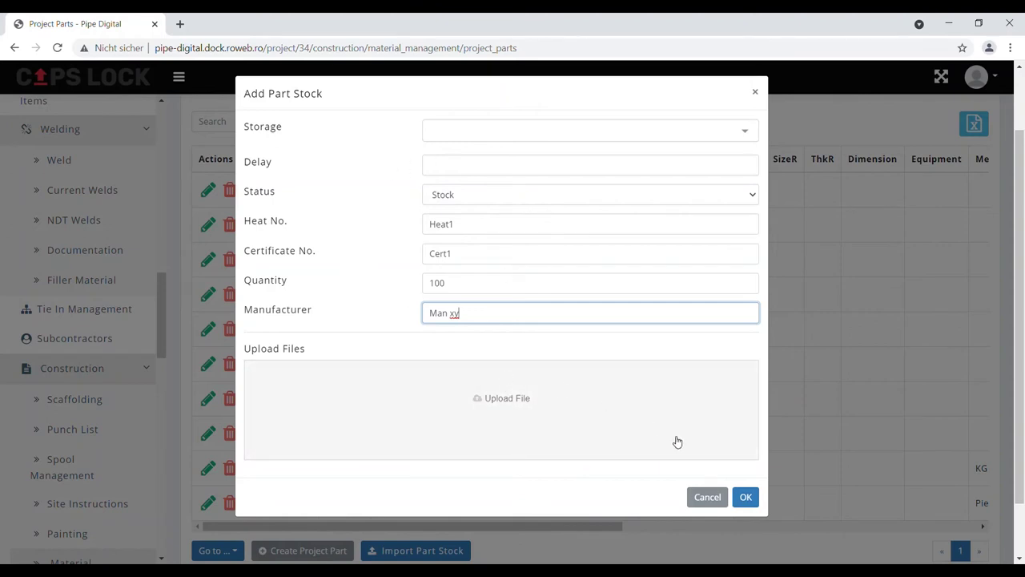
pyautogui.click(746, 497)
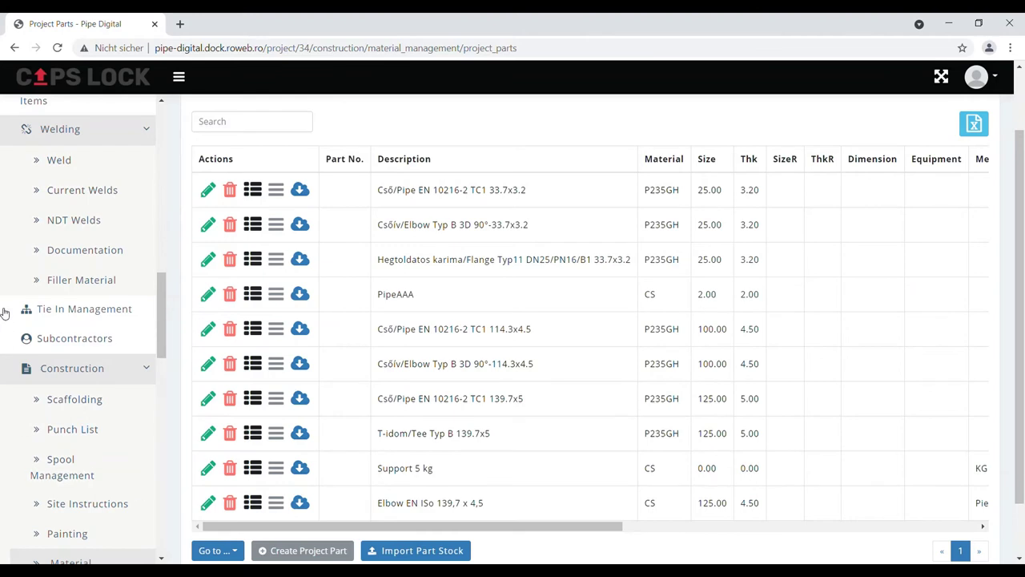
# Step: Open the parts of GEN-ISO-001 in Isometric Management and examine their missing, stock, reserved and released quantities
pyautogui.scroll(3, 67, 355)
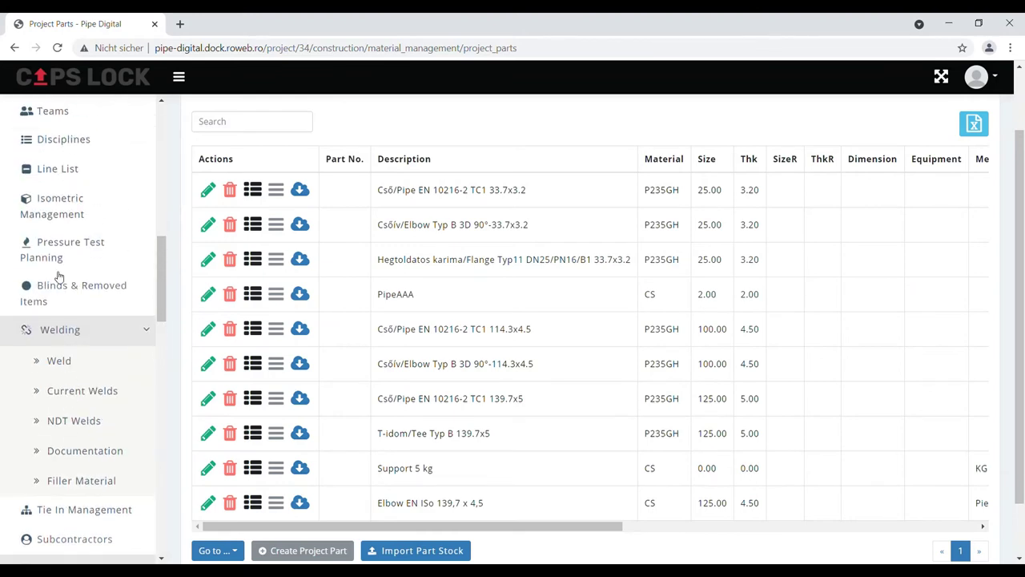
pyautogui.click(56, 210)
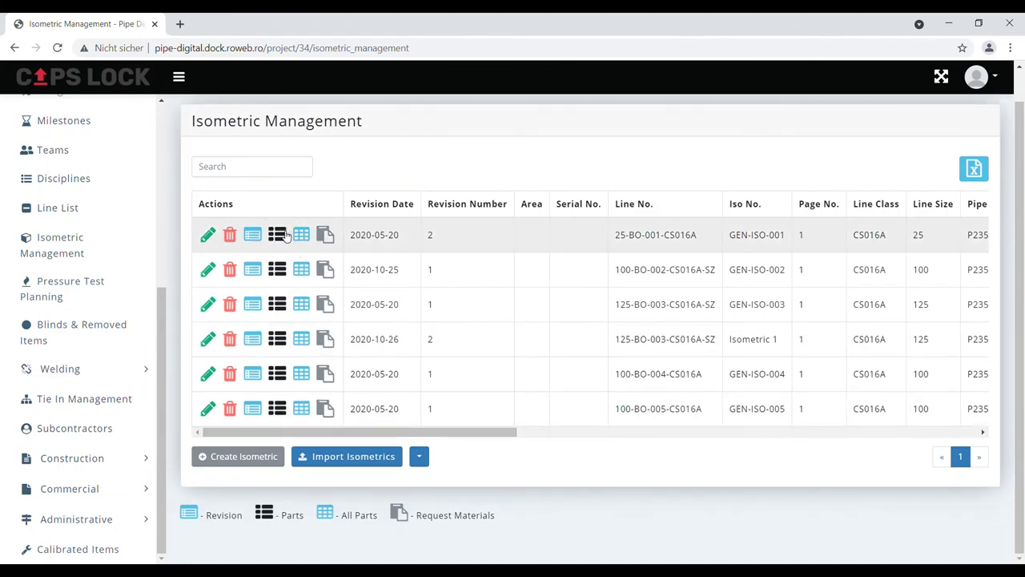
pyautogui.click(278, 235)
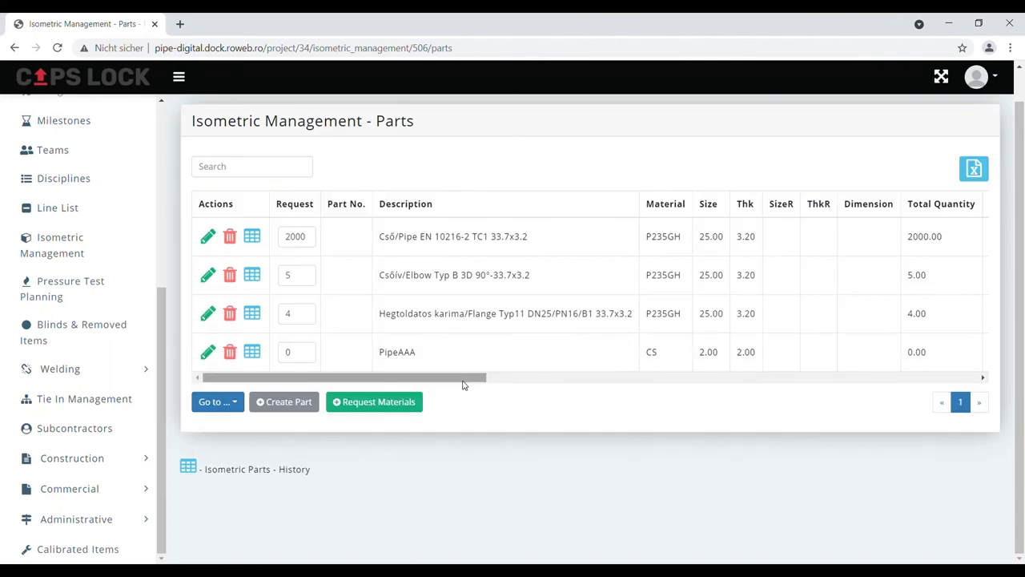
pyautogui.moveTo(462, 385); pyautogui.dragTo(953, 440)
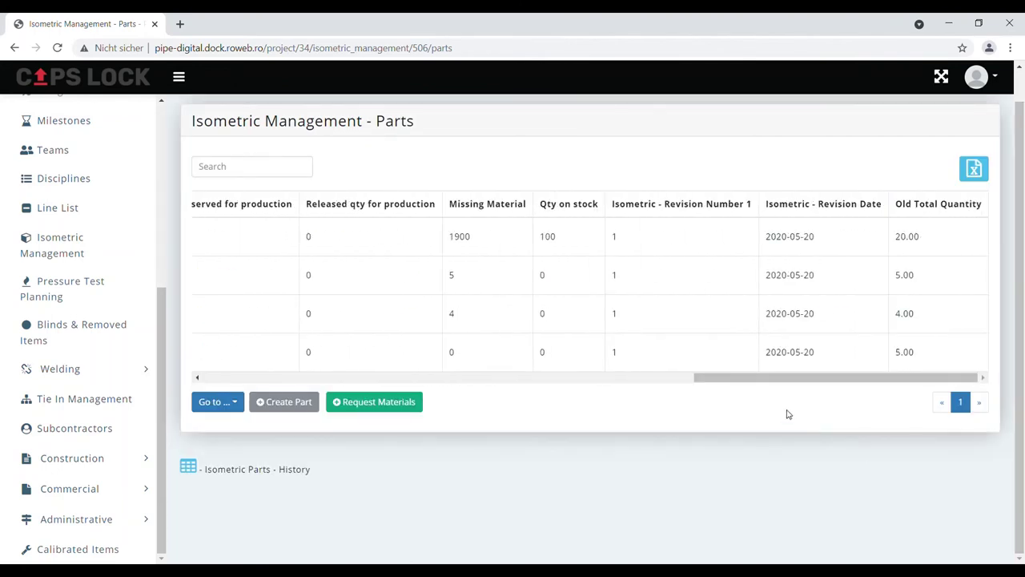
pyautogui.moveTo(728, 384); pyautogui.dragTo(253, 333)
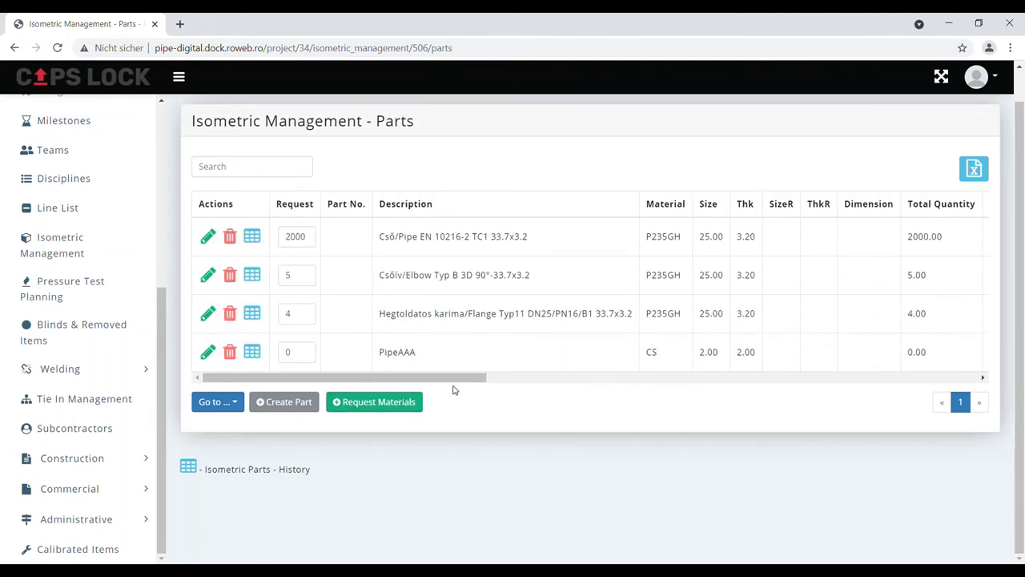
pyautogui.moveTo(455, 377); pyautogui.dragTo(916, 438)
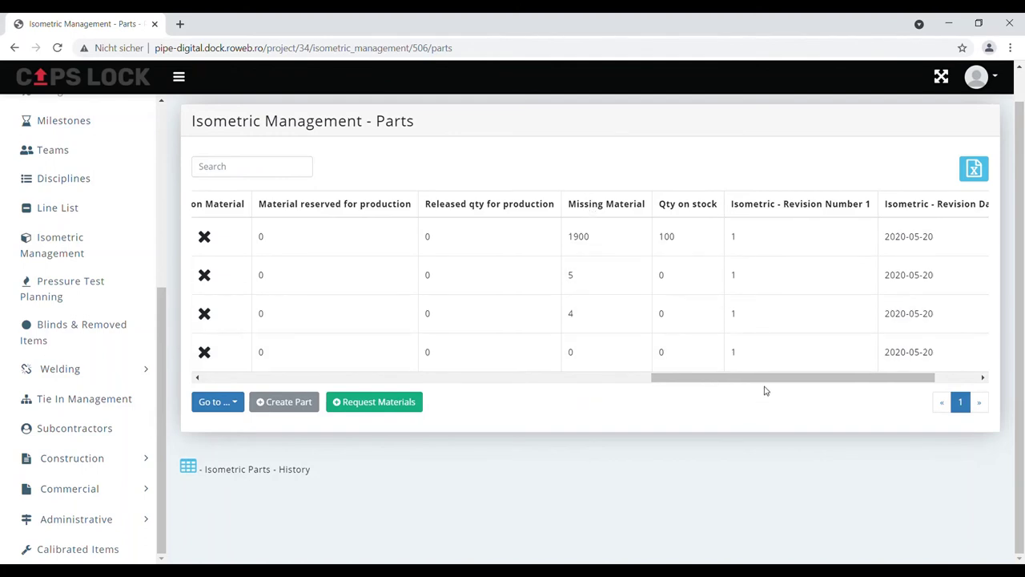
pyautogui.moveTo(767, 378); pyautogui.dragTo(684, 385)
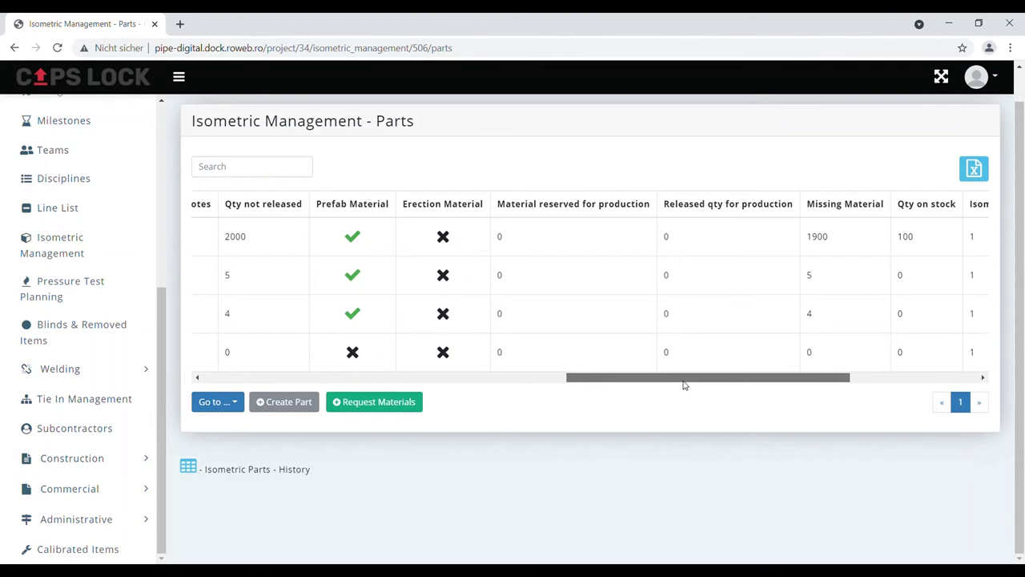
pyautogui.moveTo(683, 384); pyautogui.dragTo(321, 359)
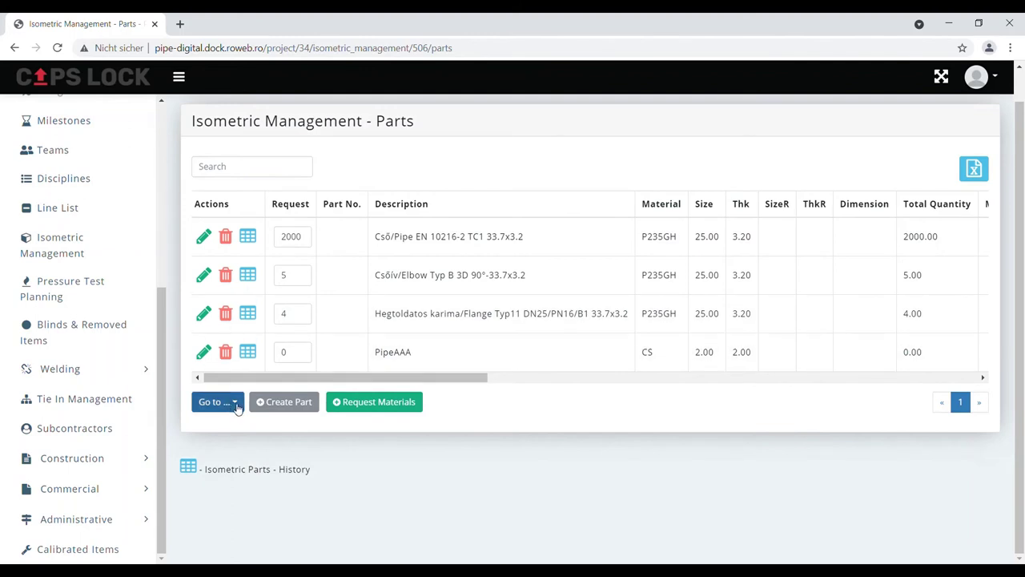
# Step: Set the requested quantities to 100 for the 33.7x3.2 pipe and 0 for the elbow and the flange
pyautogui.doubleClick(309, 237)
pyautogui.write('1')
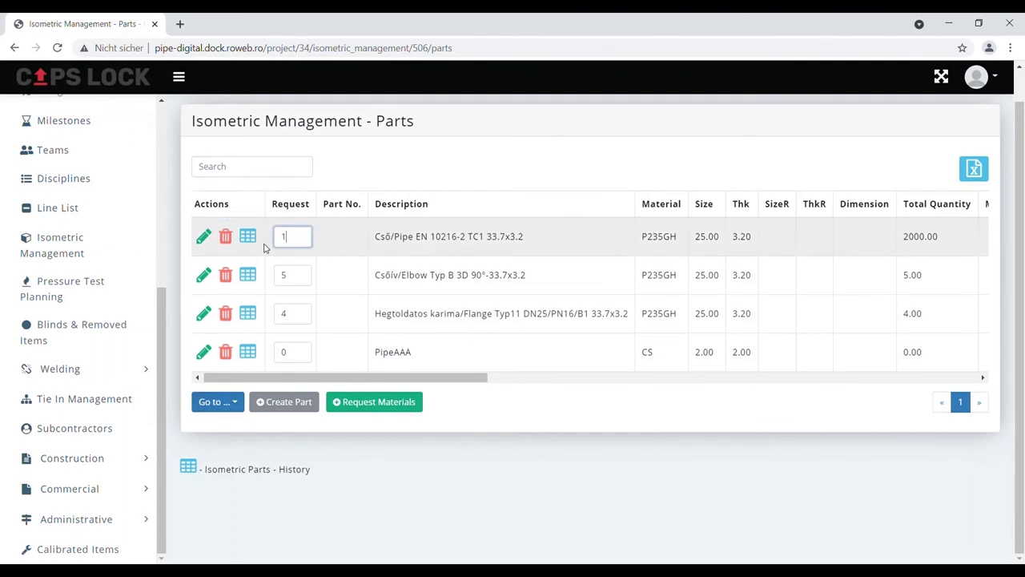
pyautogui.click(291, 277)
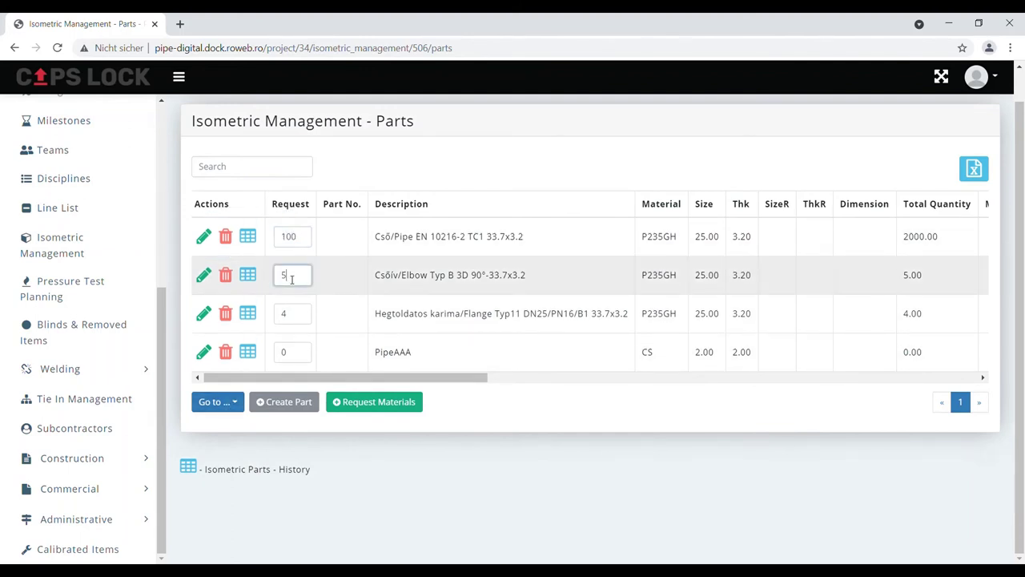
pyautogui.click(303, 314)
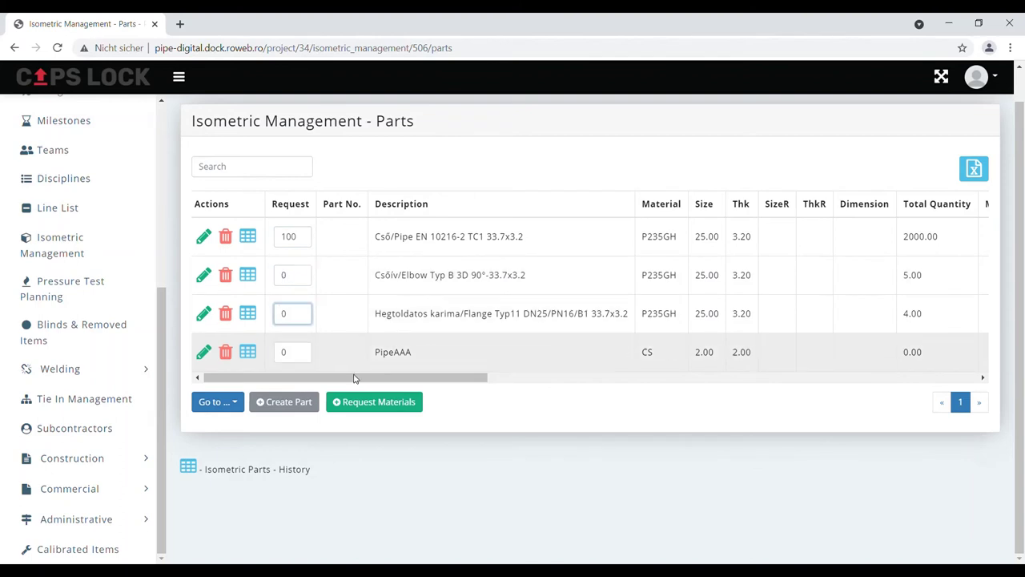
# Step: Review and create the material request for 100 of the 33.7x3.2 pipe
pyautogui.click(371, 402)
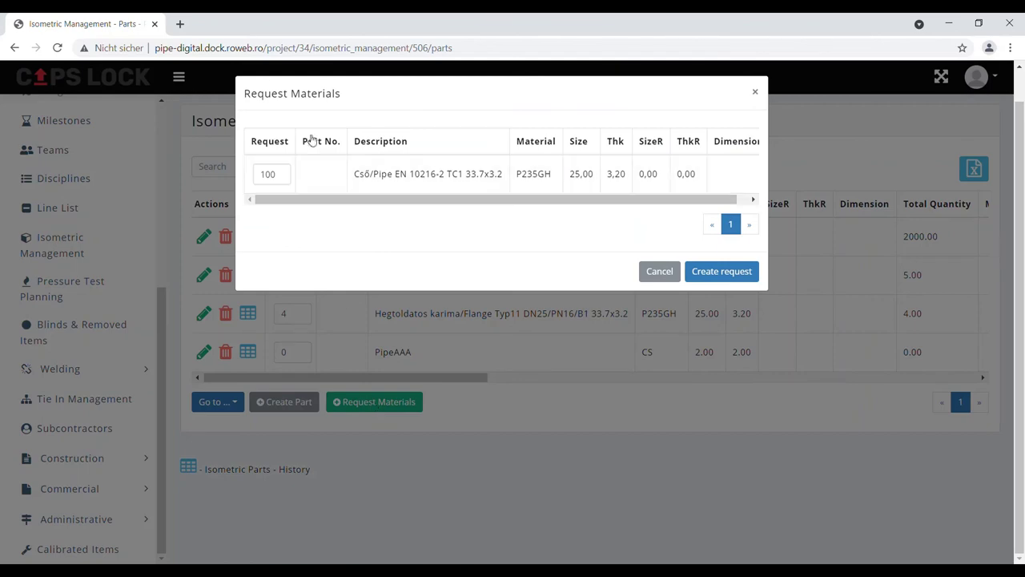
pyautogui.moveTo(290, 178); pyautogui.dragTo(249, 172)
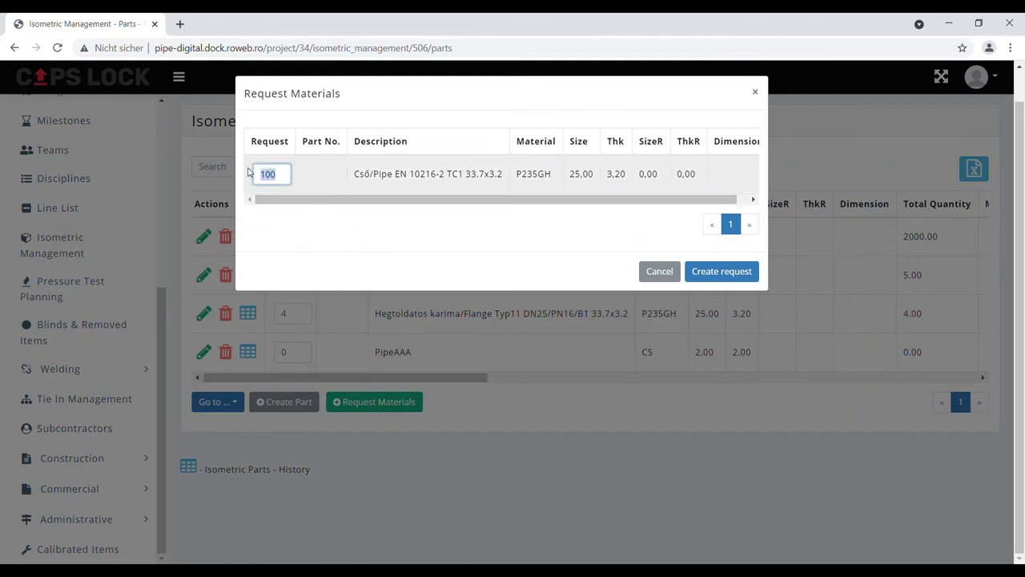
pyautogui.click(233, 169)
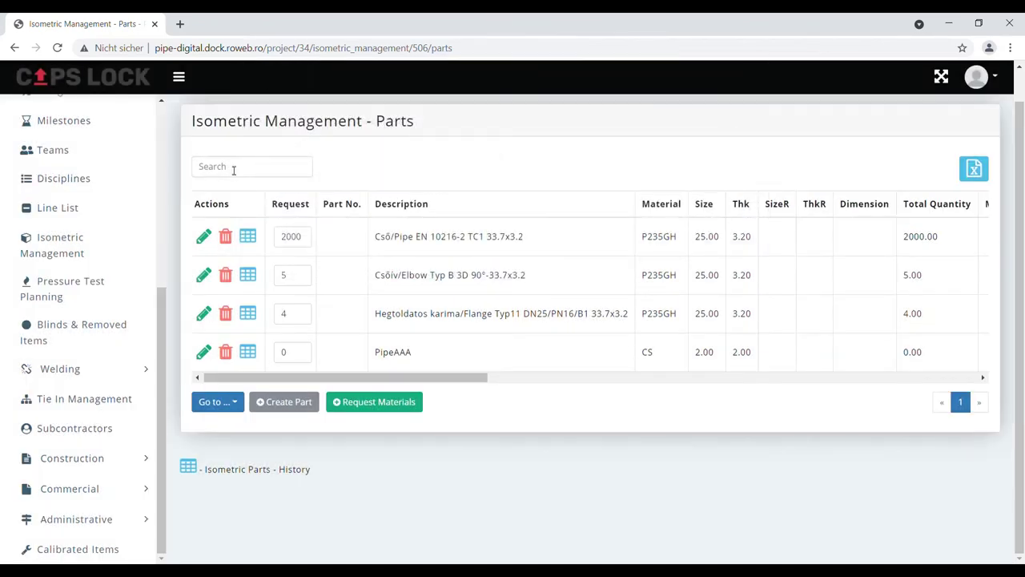
pyautogui.click(380, 401)
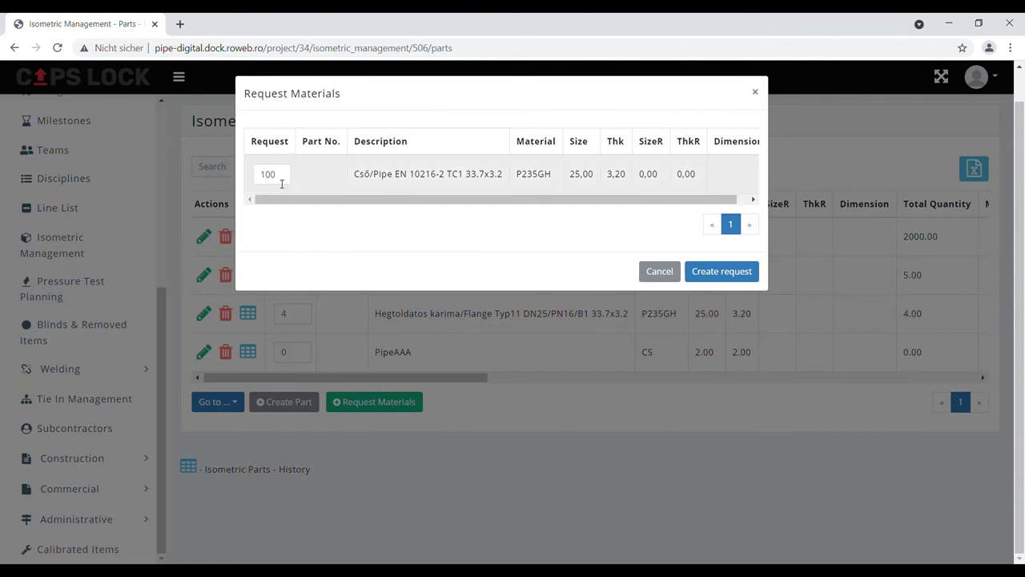
pyautogui.click(722, 272)
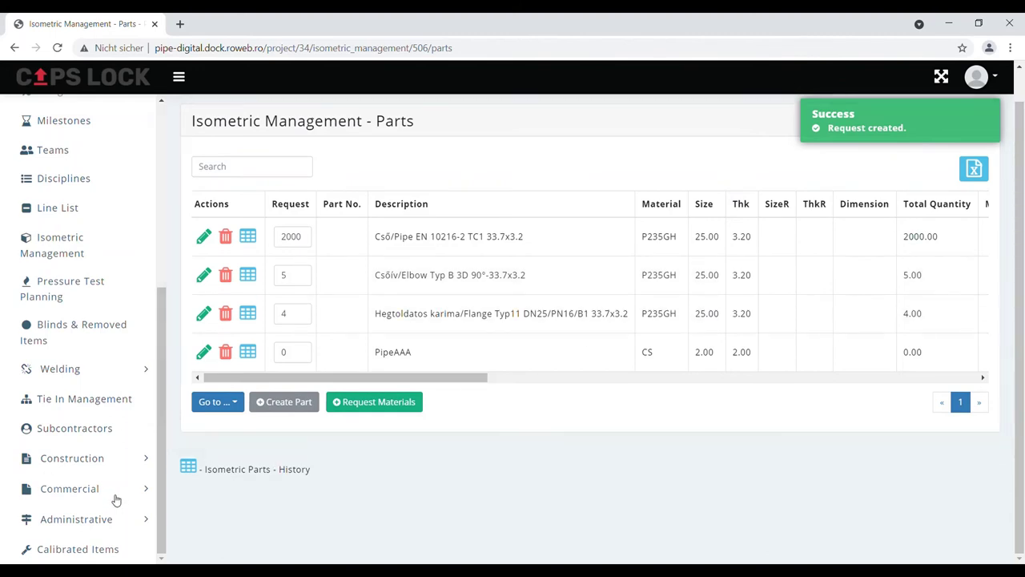
# Step: Open the Isometric Material Requests list in the Material Management section of Construction
pyautogui.click(80, 459)
pyautogui.scroll(-1, 80, 462)
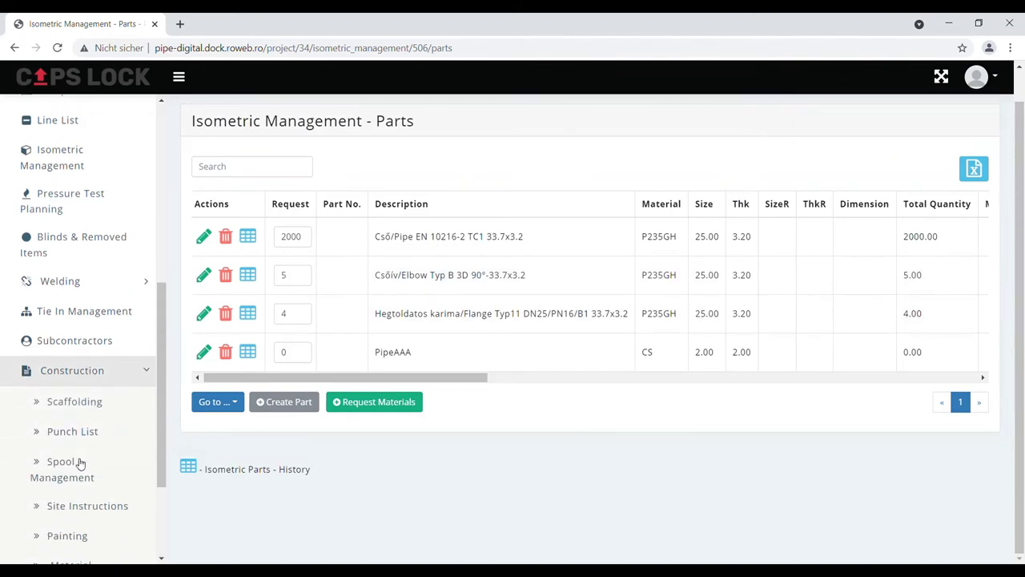
pyautogui.scroll(-1, 80, 462)
pyautogui.click(79, 428)
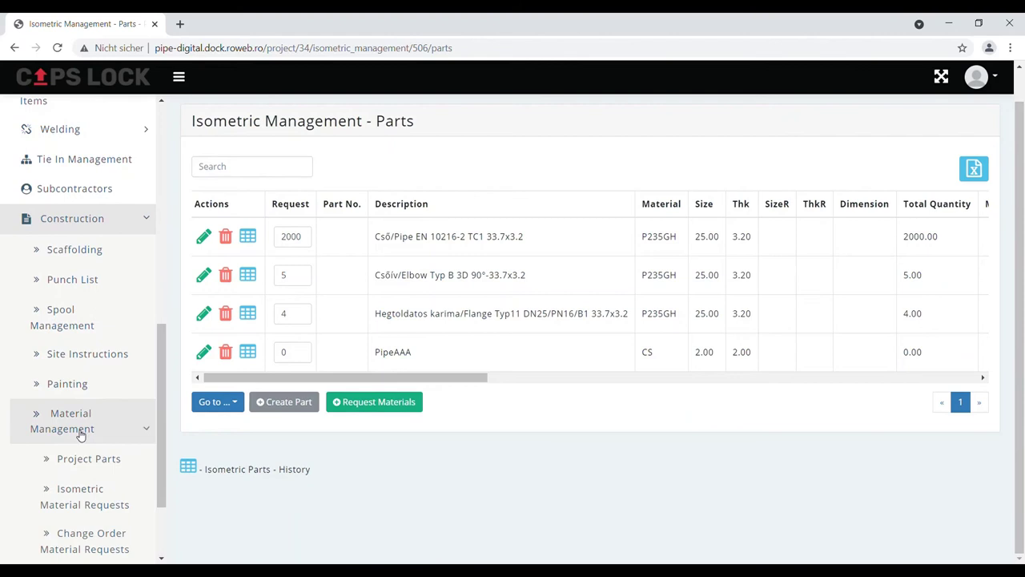
pyautogui.click(86, 488)
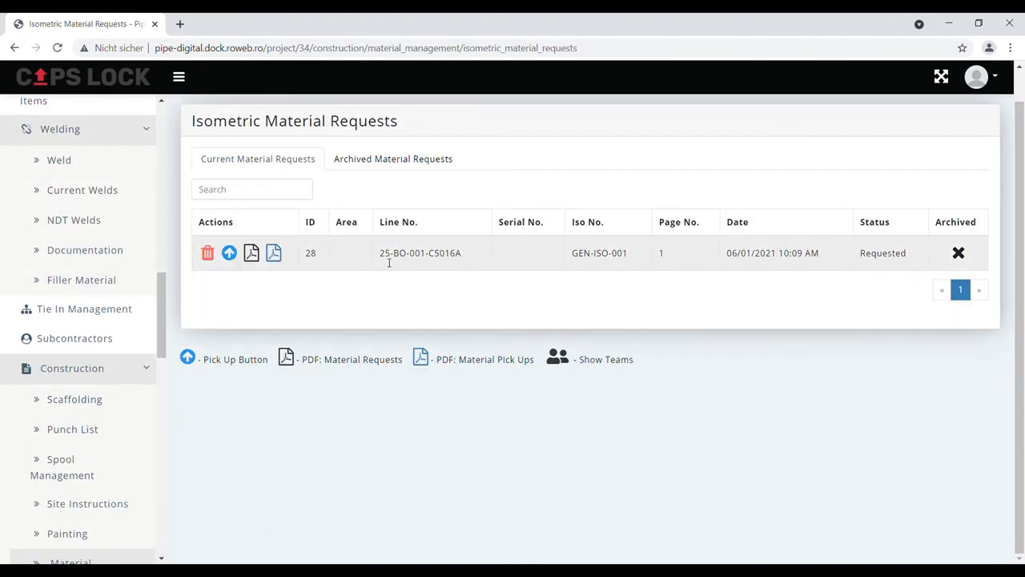
# Step: Set the requested GEN-ISO-001 pipe as picked up by Team1 on 2021-06-01, and show the archived material requests
pyautogui.click(229, 252)
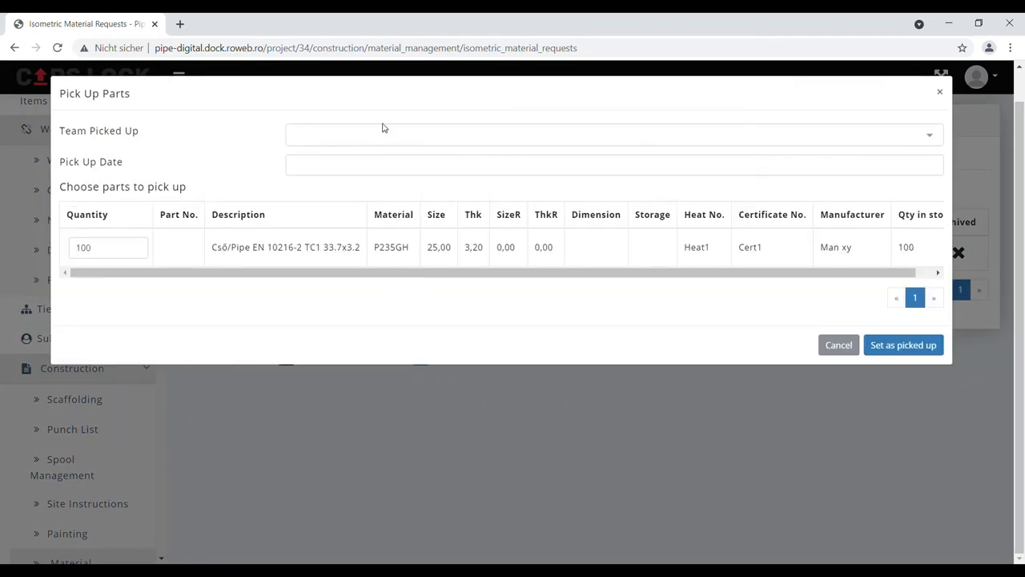
pyautogui.click(390, 137)
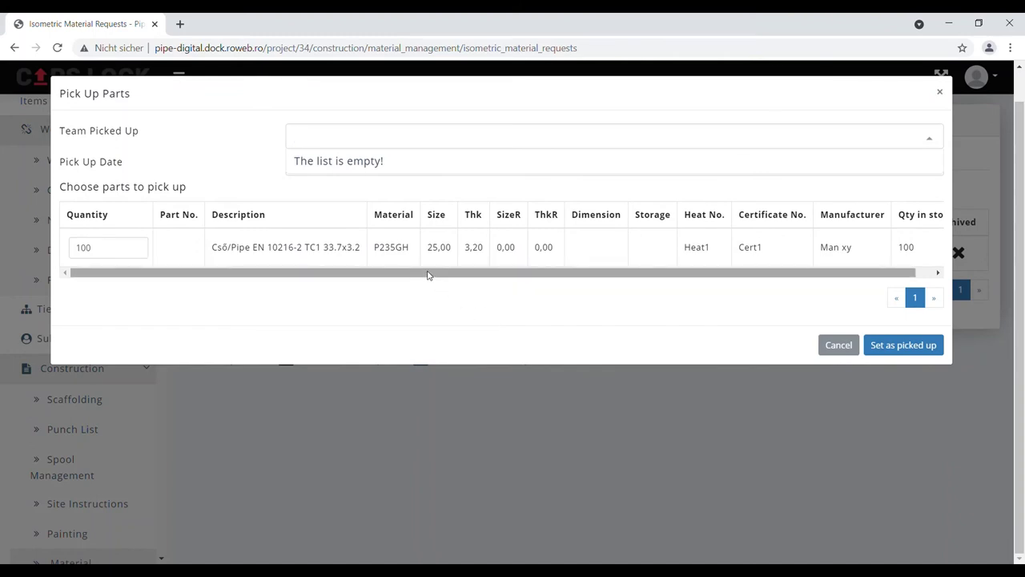
pyautogui.write('t')
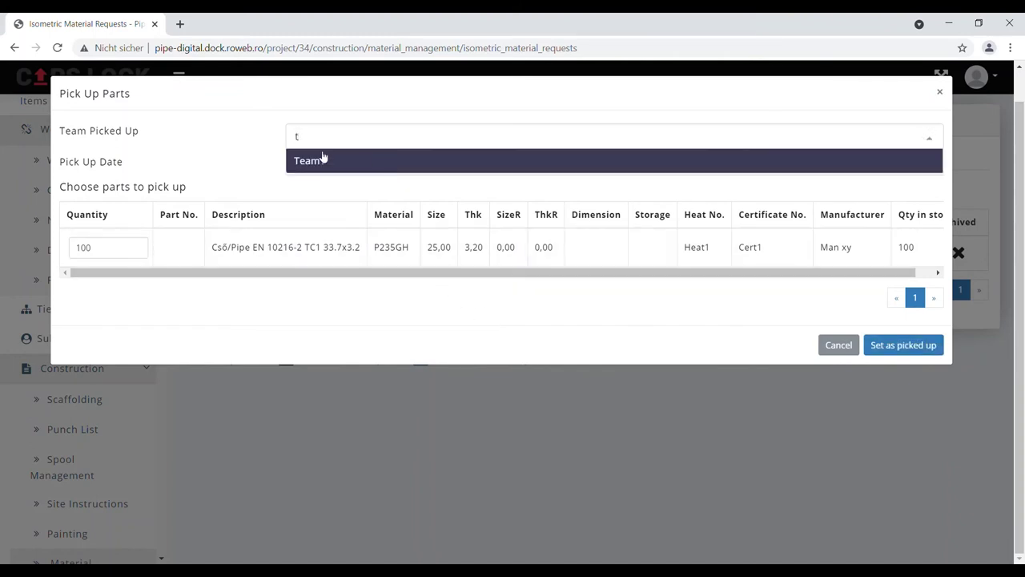
pyautogui.click(323, 159)
pyautogui.click(343, 201)
pyautogui.click(372, 261)
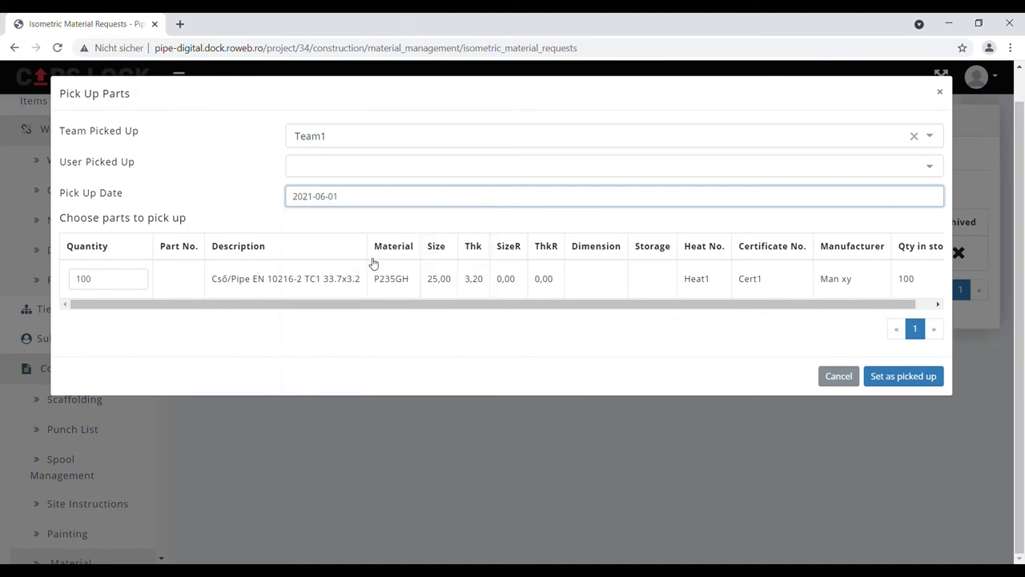
pyautogui.click(927, 381)
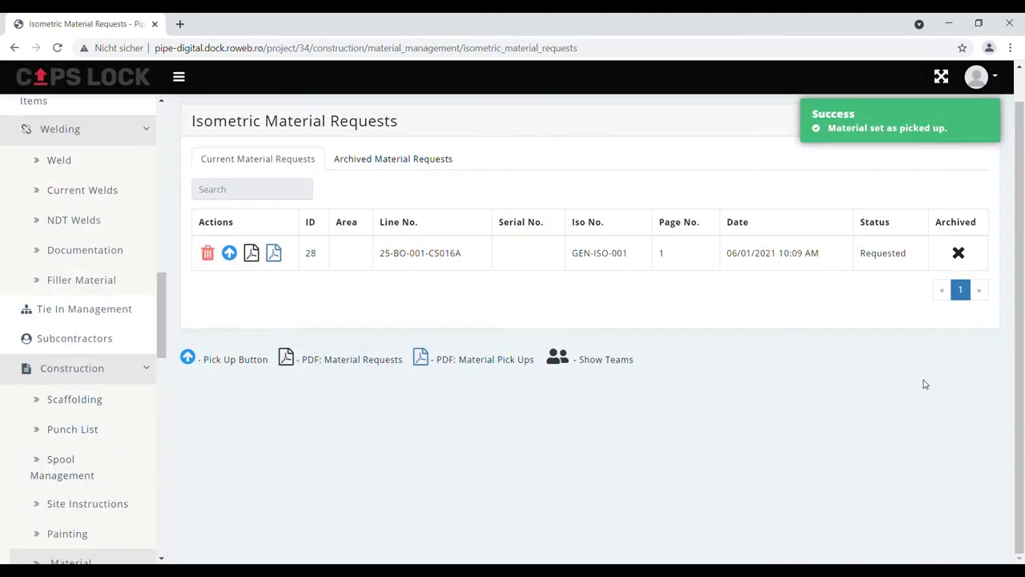
pyautogui.click(405, 163)
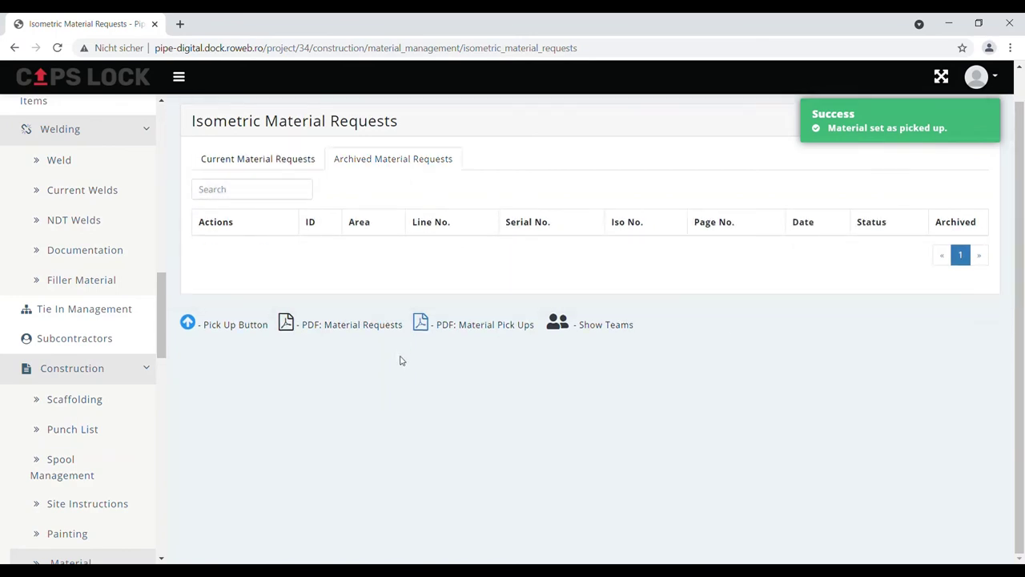
# Step: Archive the current GEN-ISO-001 material request and view its pick-up teams among the archived material requests
pyautogui.click(290, 160)
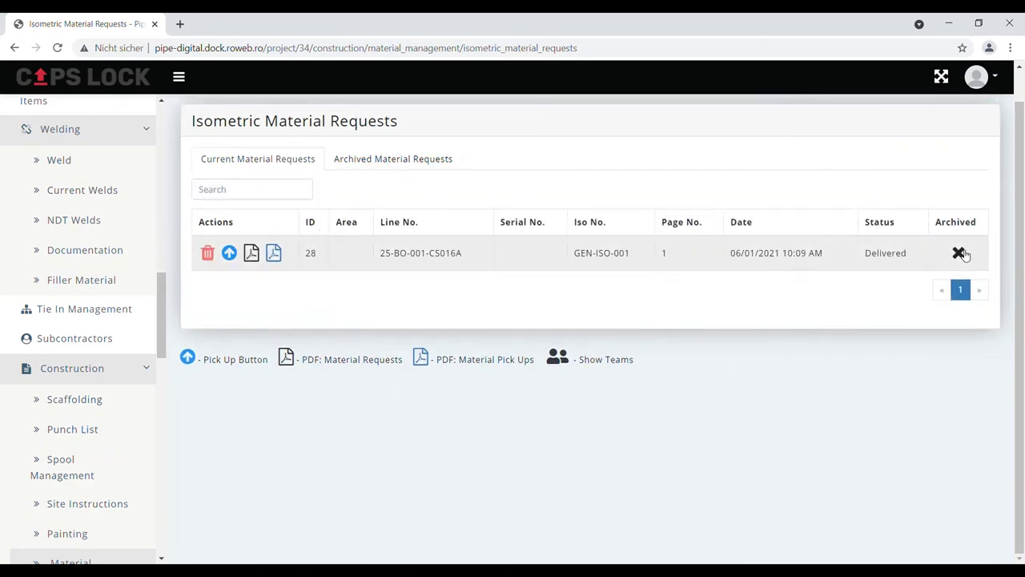
pyautogui.click(960, 254)
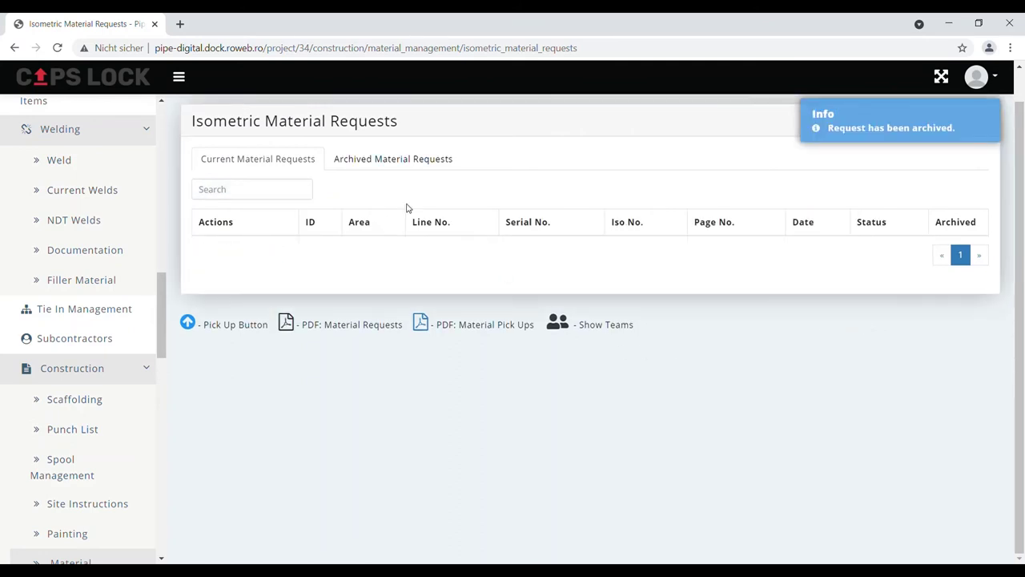
pyautogui.click(389, 165)
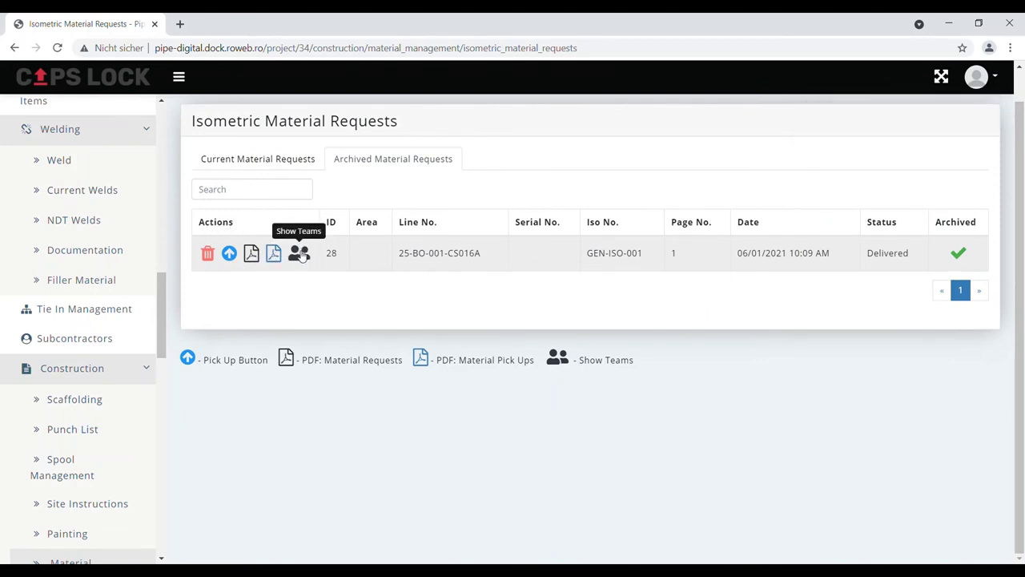
pyautogui.click(300, 254)
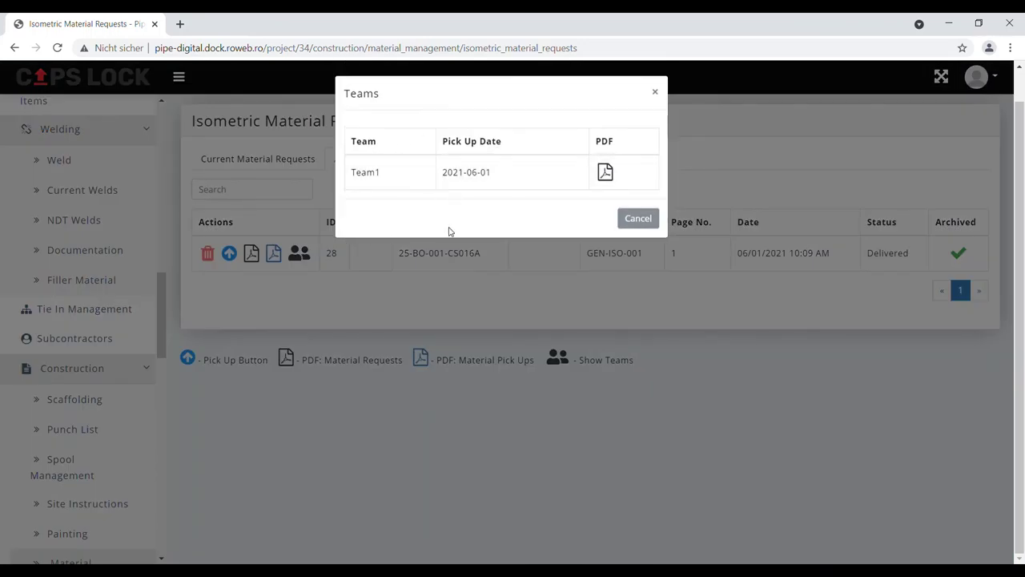
pyautogui.click(638, 219)
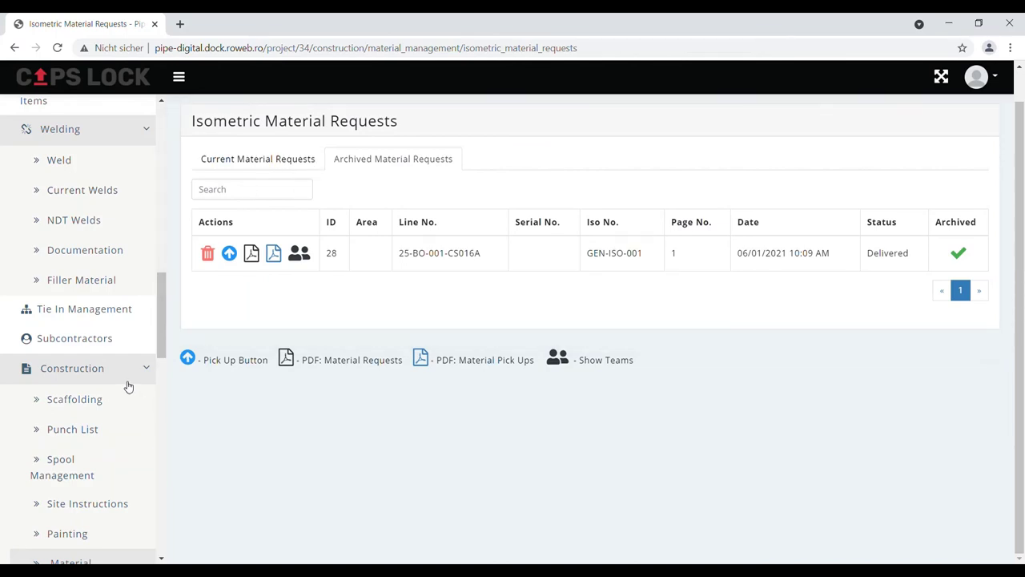
# Step: Open the GEN-ISO-001 record in Isometric Management, review its working history and close the record
pyautogui.scroll(-5, 133, 390)
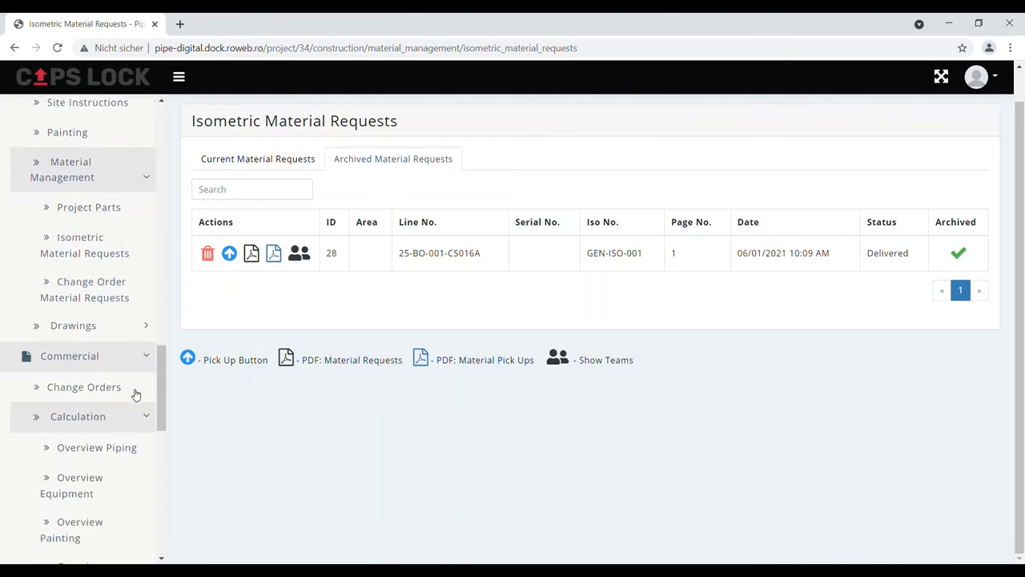
pyautogui.scroll(4, 152, 364)
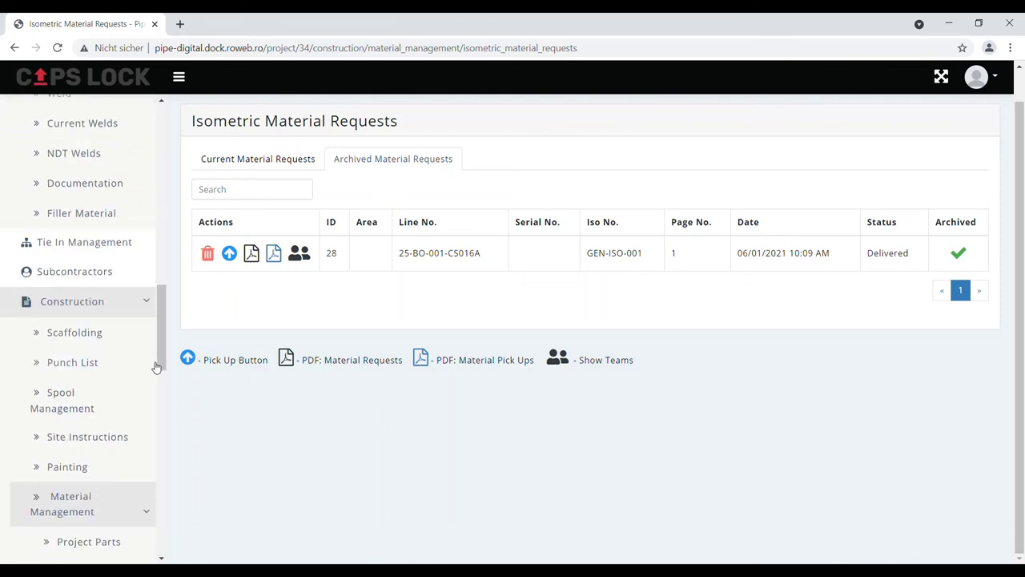
pyautogui.scroll(2, 156, 367)
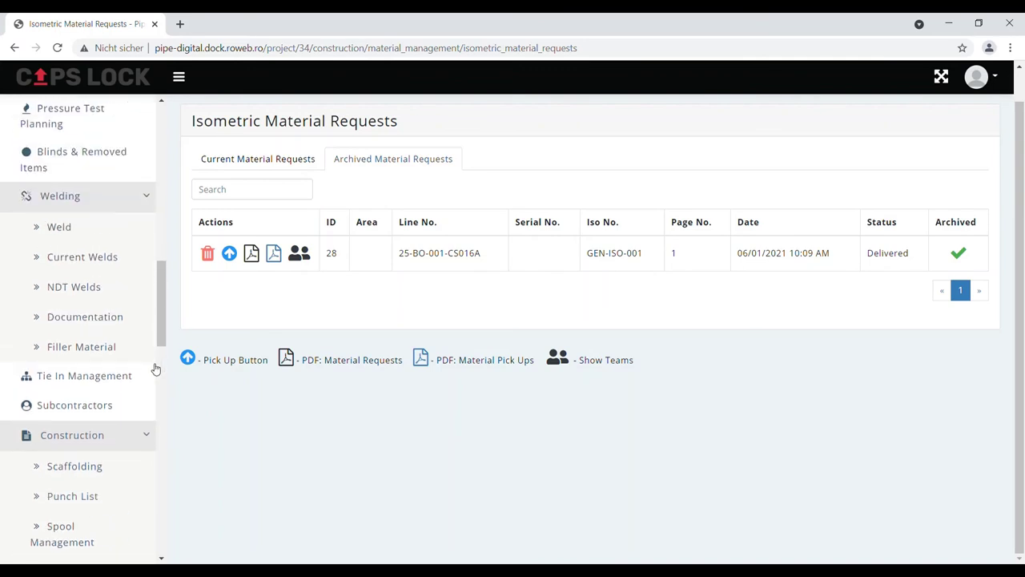
pyautogui.scroll(2, 156, 367)
pyautogui.click(69, 201)
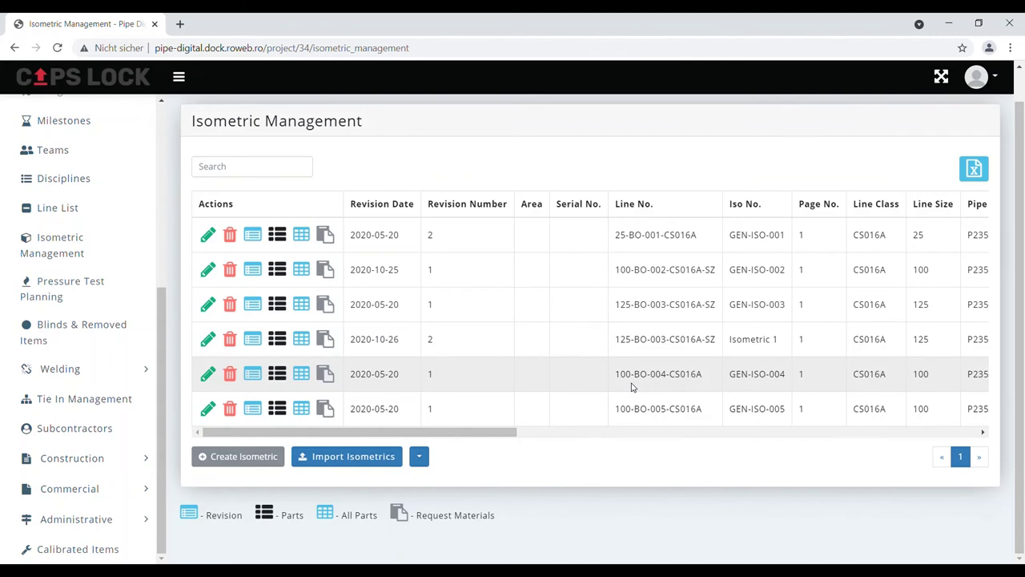
pyautogui.click(208, 235)
pyautogui.scroll(-15, 336, 296)
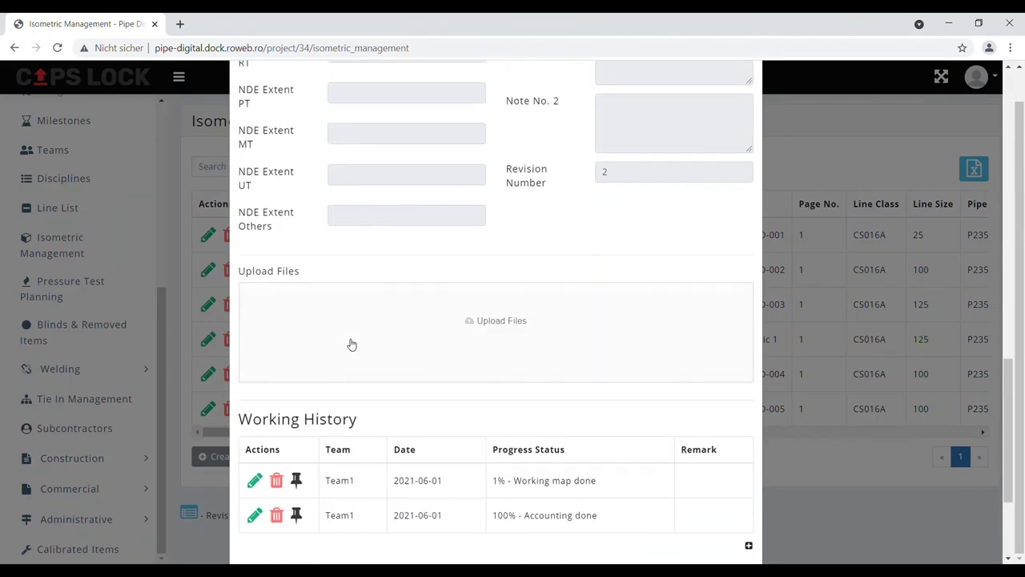
pyautogui.click(738, 529)
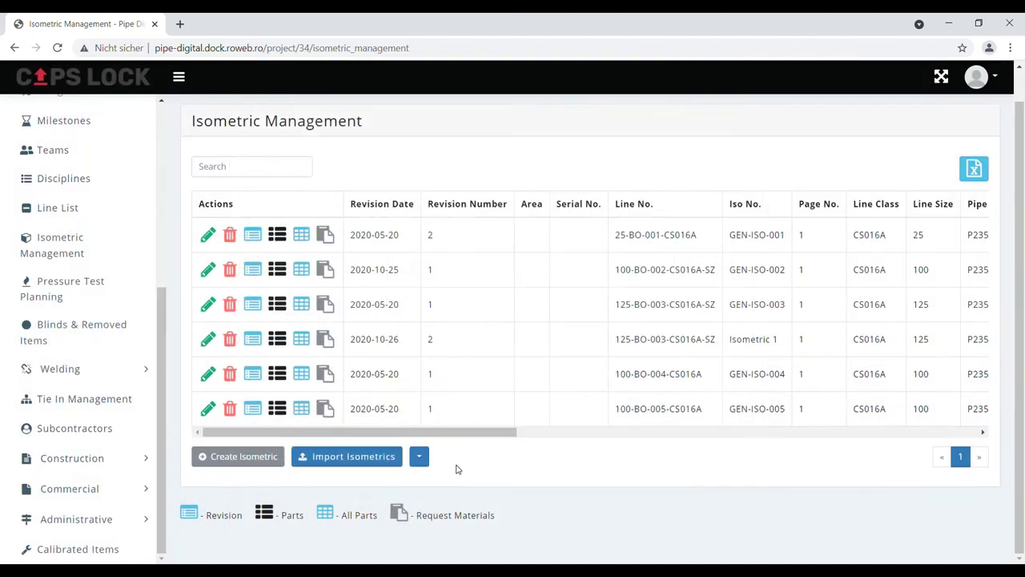
# Step: In Construction's Spool Management, mark spool A of GEN-ISO-001 as Painting Done, Prefab Started and Prefab Finished
pyautogui.click(87, 456)
pyautogui.scroll(-3, 92, 425)
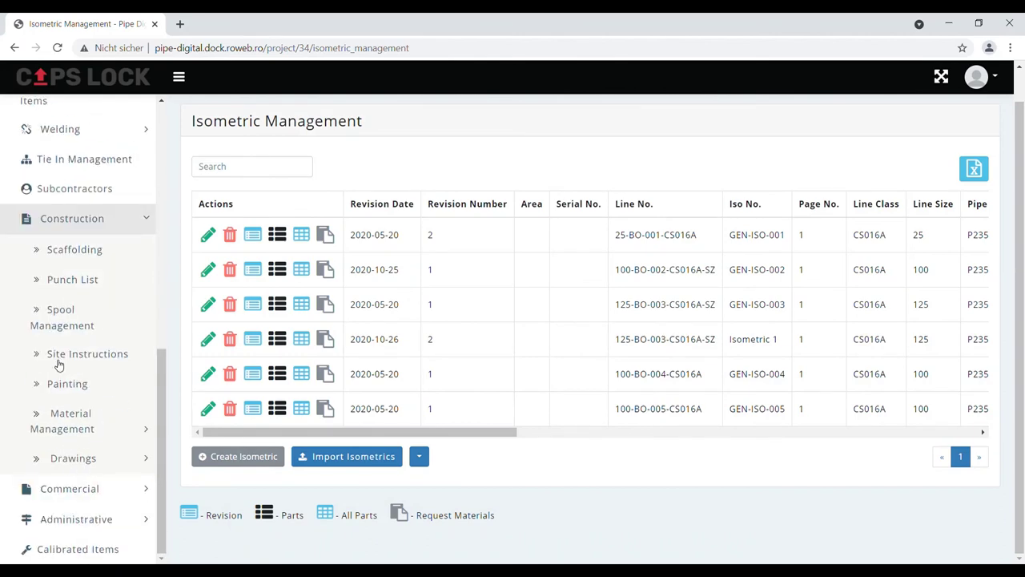
pyautogui.click(56, 328)
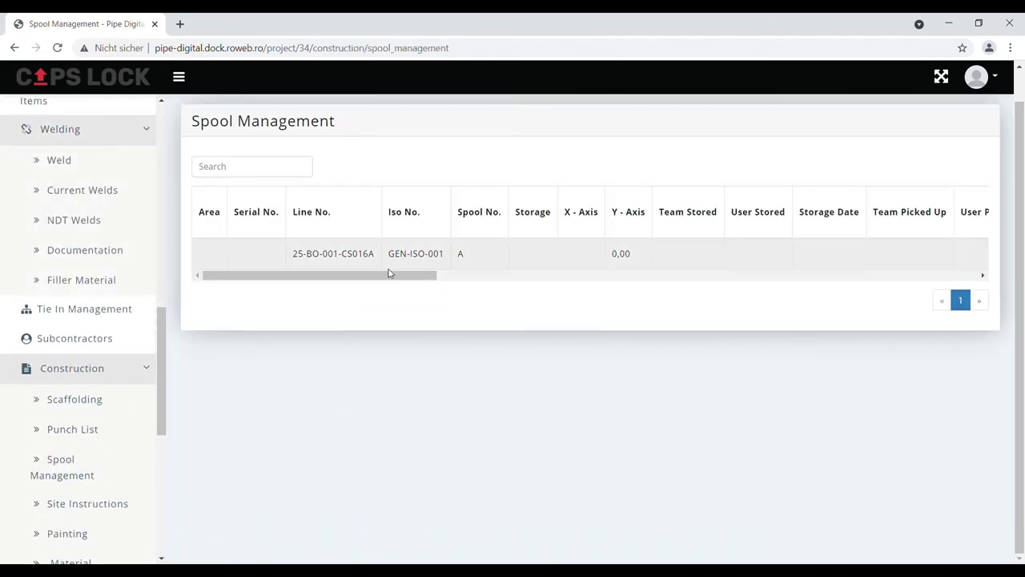
pyautogui.moveTo(389, 274); pyautogui.dragTo(633, 304)
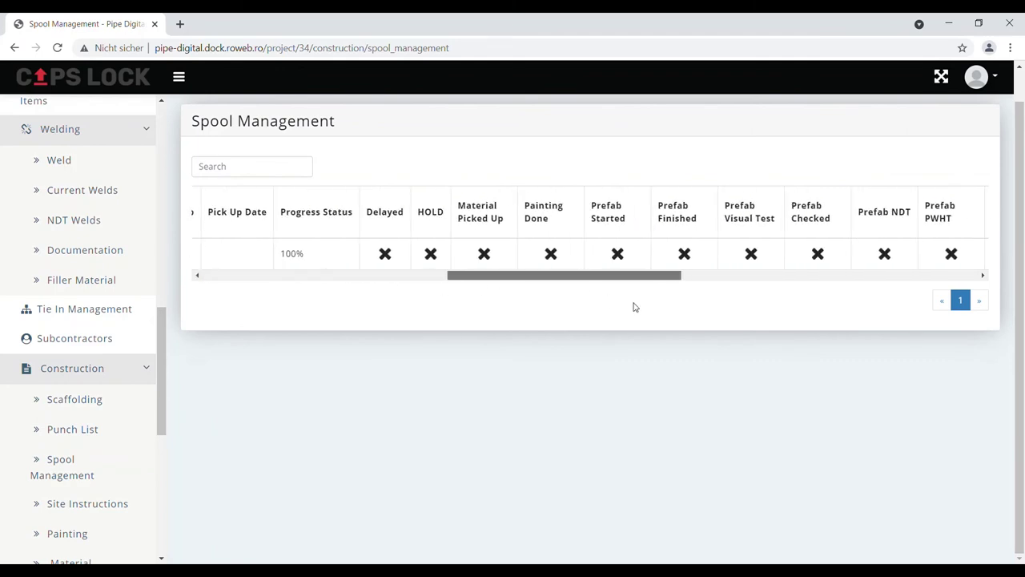
pyautogui.click(555, 256)
pyautogui.click(615, 256)
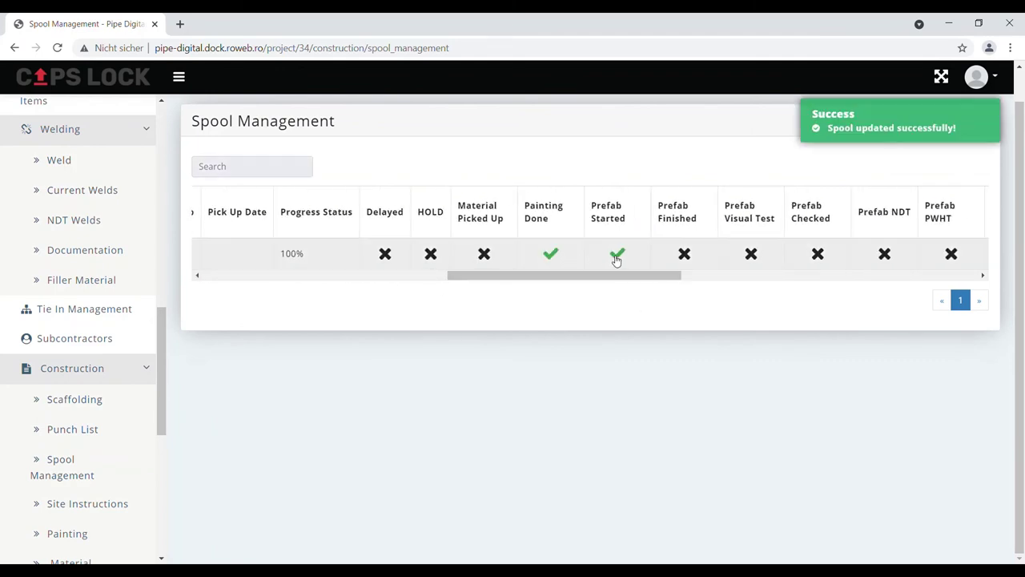
pyautogui.click(671, 258)
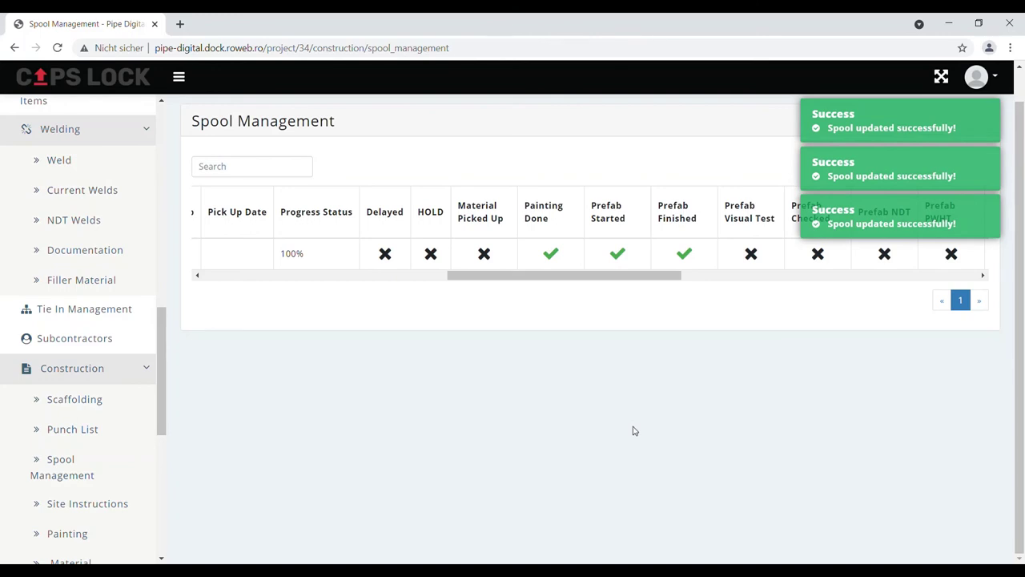
pyautogui.moveTo(561, 279); pyautogui.dragTo(293, 282)
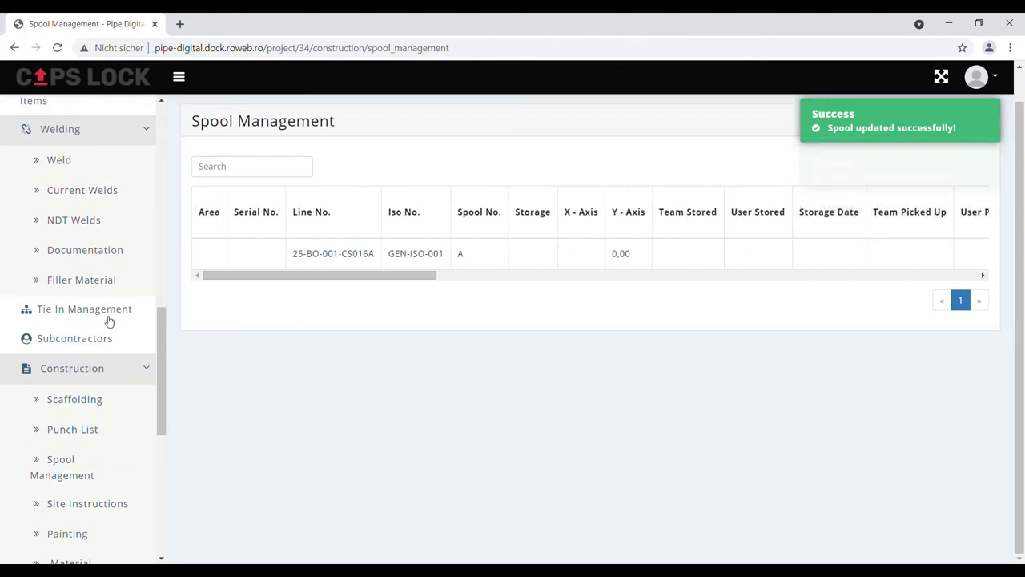
# Step: Return to Isometric Management and open spool A from the GEN-ISO-001 isometric record
pyautogui.scroll(6, 60, 293)
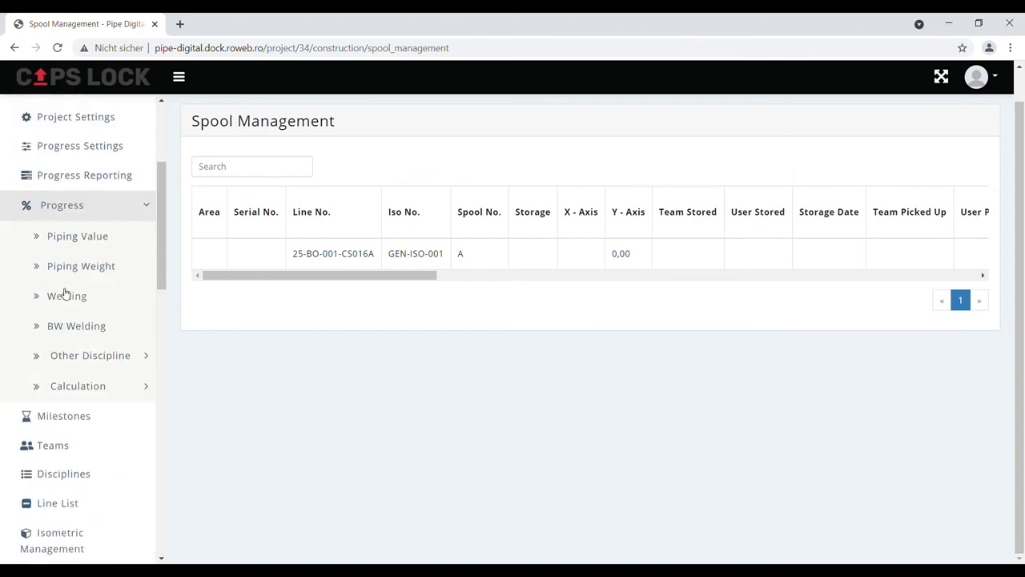
pyautogui.scroll(-6, 84, 305)
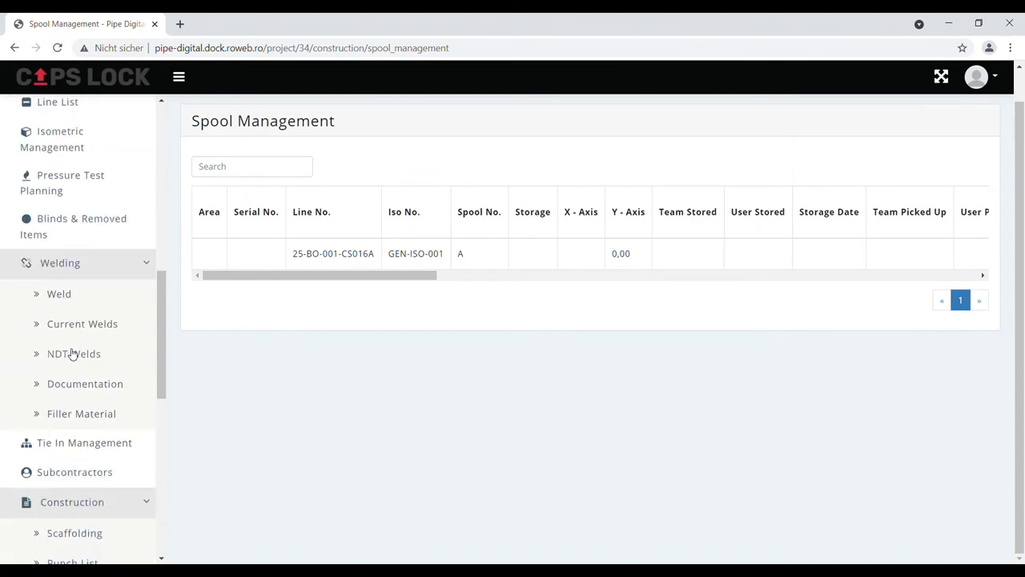
pyautogui.scroll(-5, 72, 356)
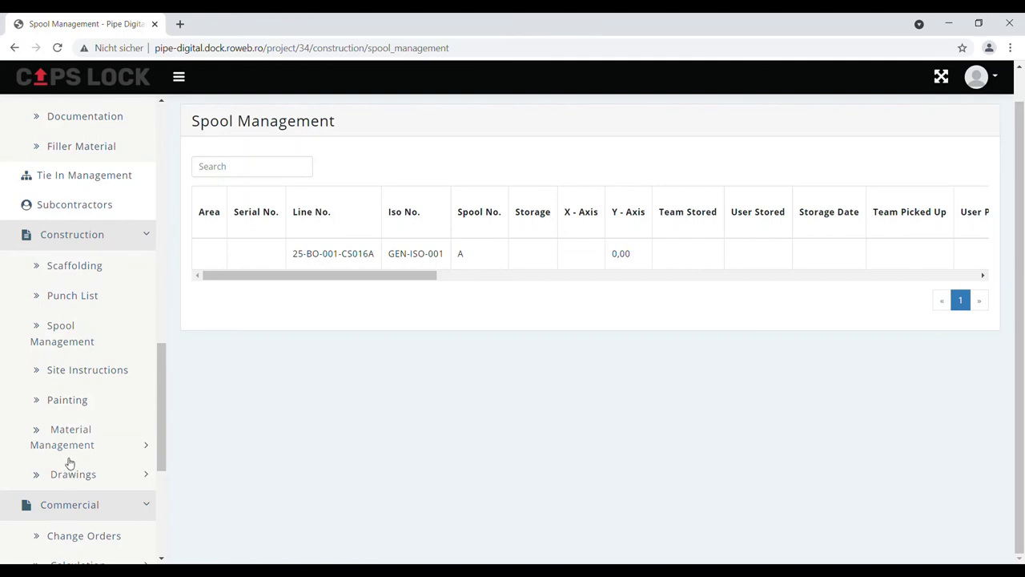
pyautogui.scroll(5, 70, 458)
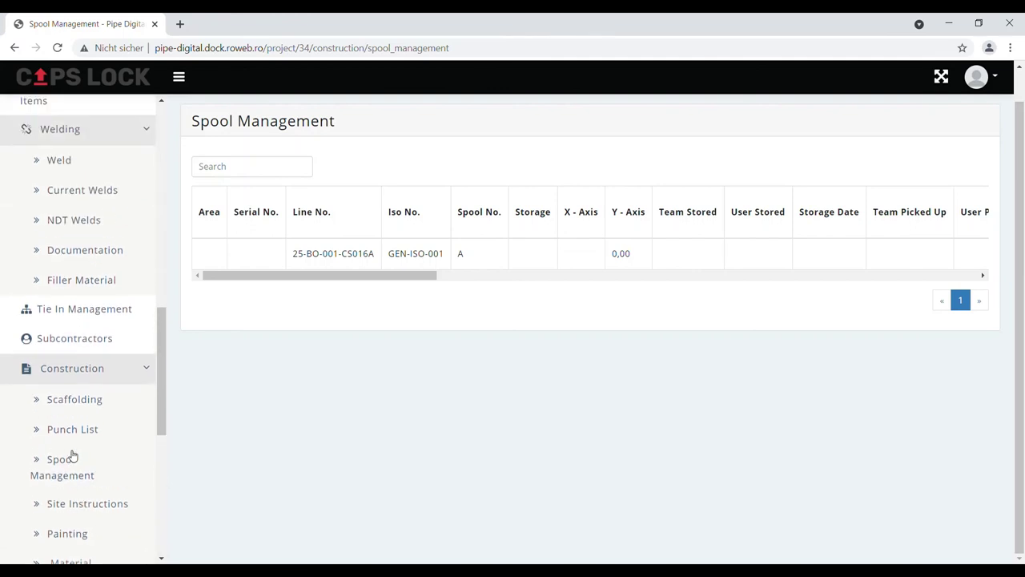
pyautogui.scroll(1, 72, 455)
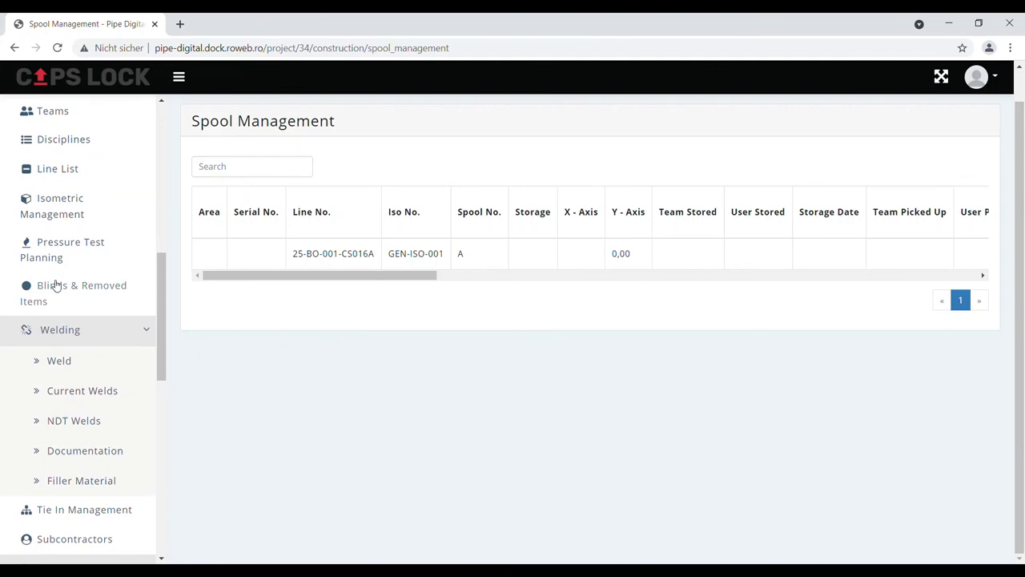
pyautogui.click(49, 211)
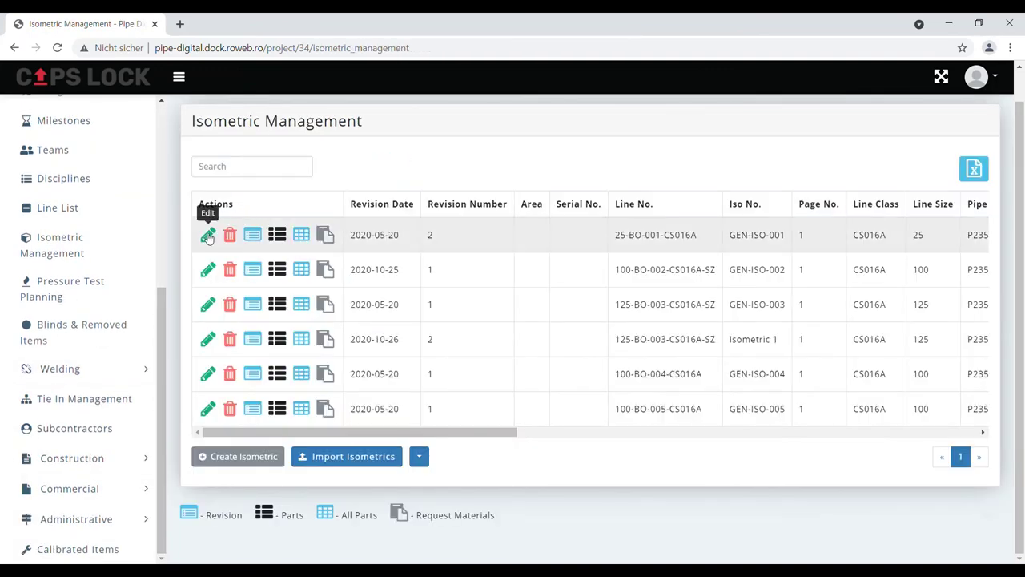
pyautogui.click(209, 234)
pyautogui.scroll(-15, 331, 462)
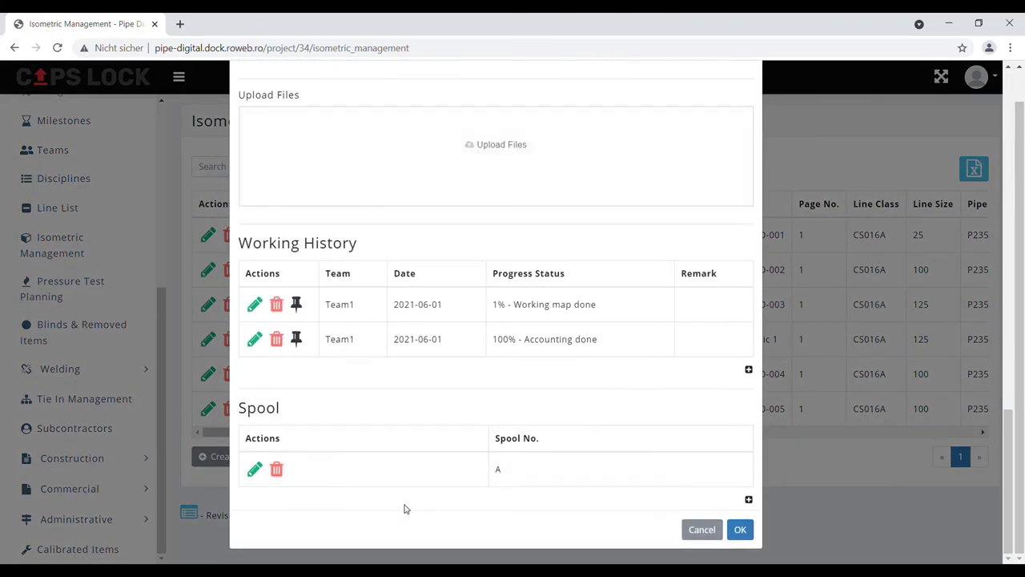
pyautogui.click(255, 469)
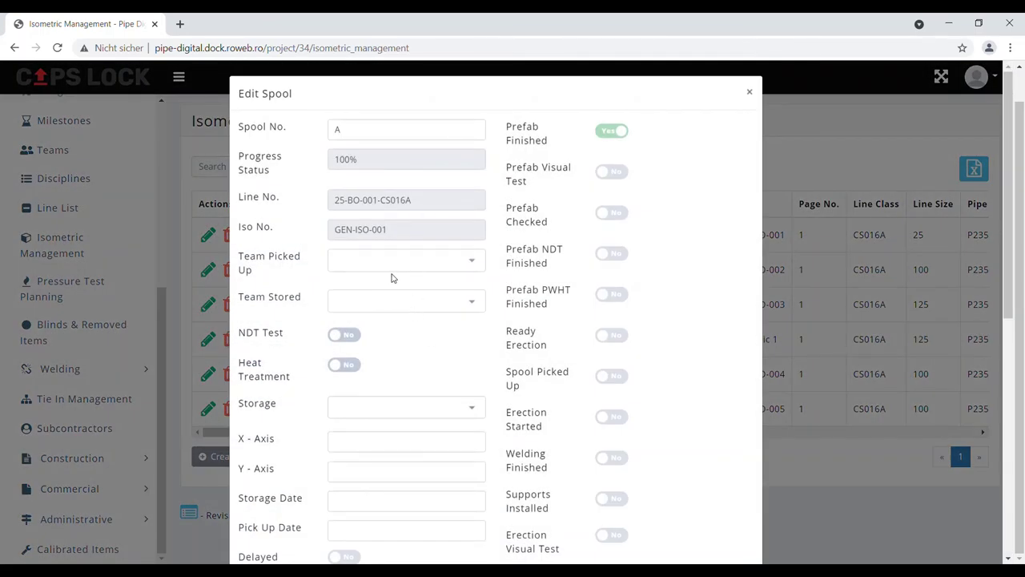
# Step: Examine spool A's storage, remark, prefabrication, erection and pressure test fields, and close the form without saving
pyautogui.scroll(-2, 388, 307)
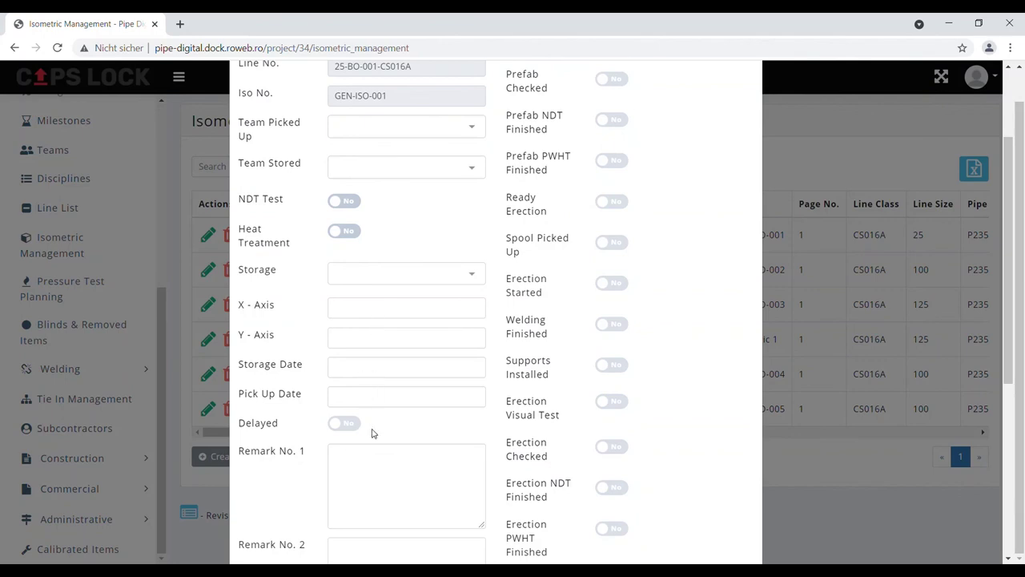
pyautogui.scroll(2, 390, 435)
pyautogui.scroll(-6, 390, 435)
pyautogui.scroll(6, 389, 435)
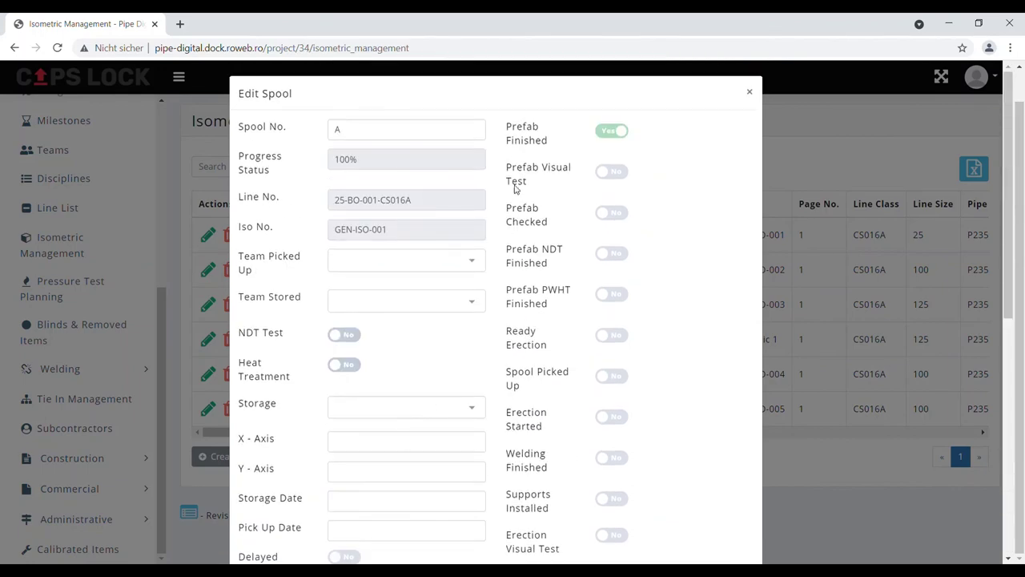
pyautogui.scroll(-6, 491, 405)
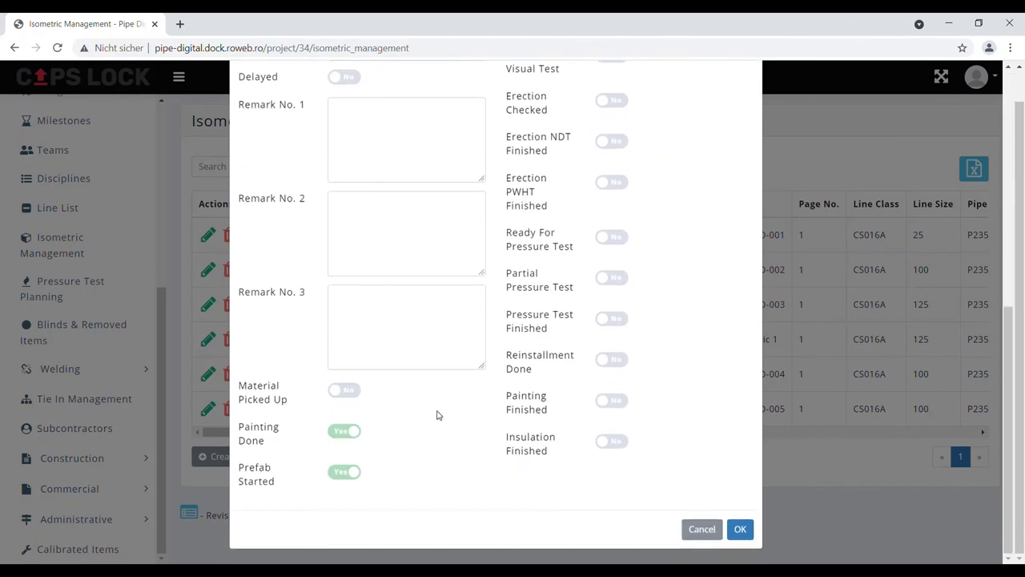
pyautogui.scroll(5, 438, 415)
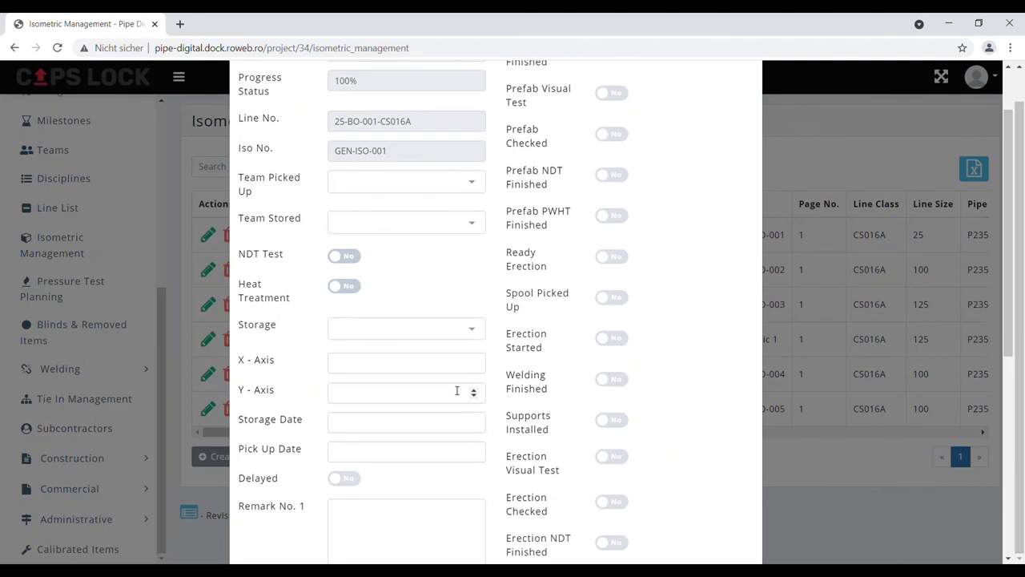
pyautogui.scroll(2, 457, 390)
pyautogui.scroll(1, 454, 390)
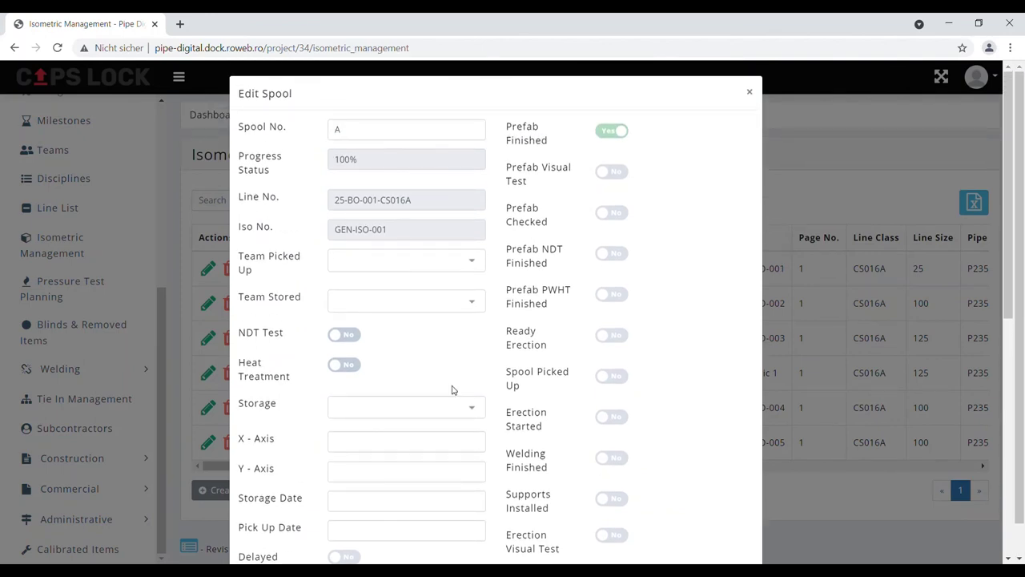
pyautogui.scroll(-6, 449, 414)
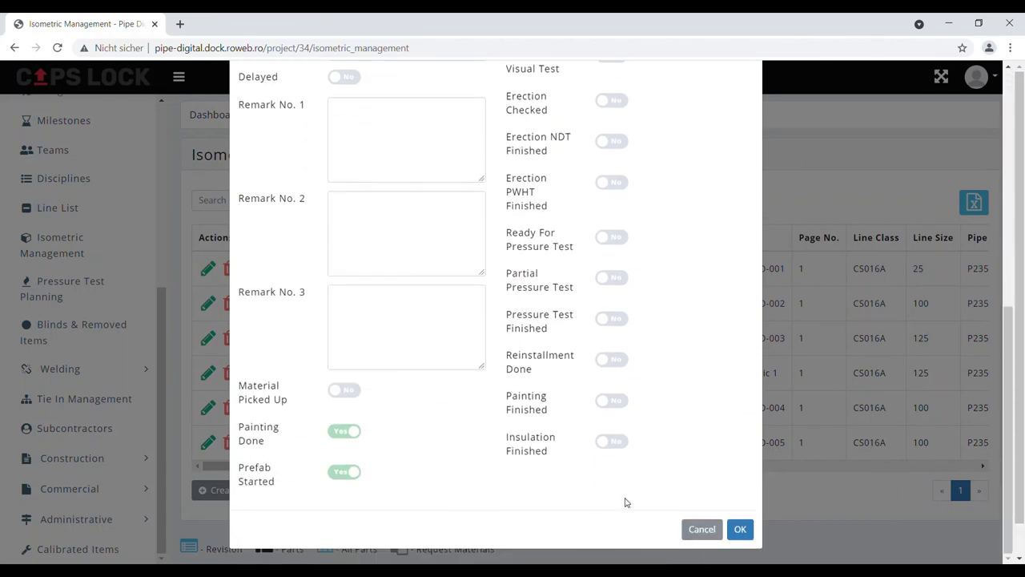
pyautogui.click(702, 529)
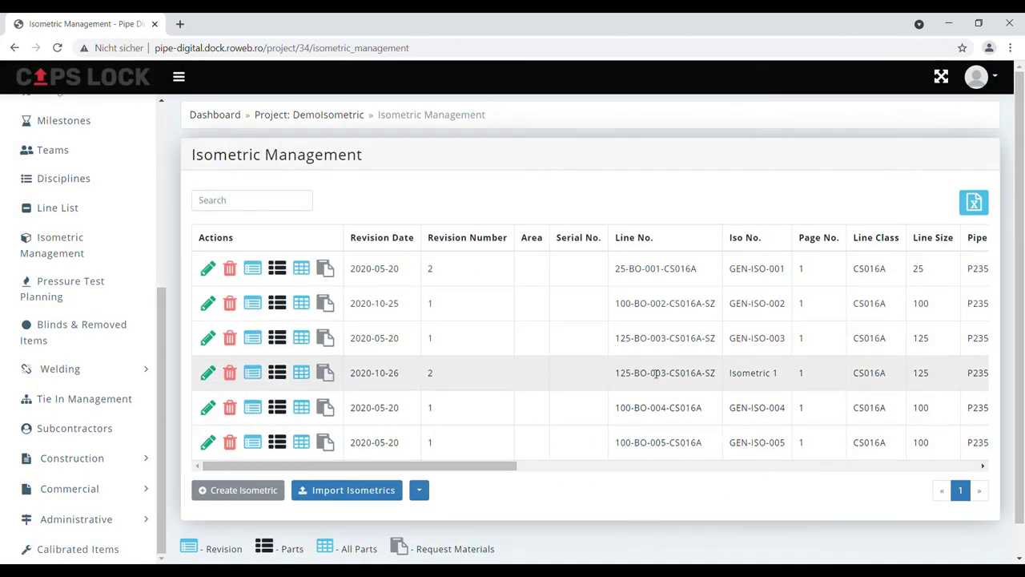